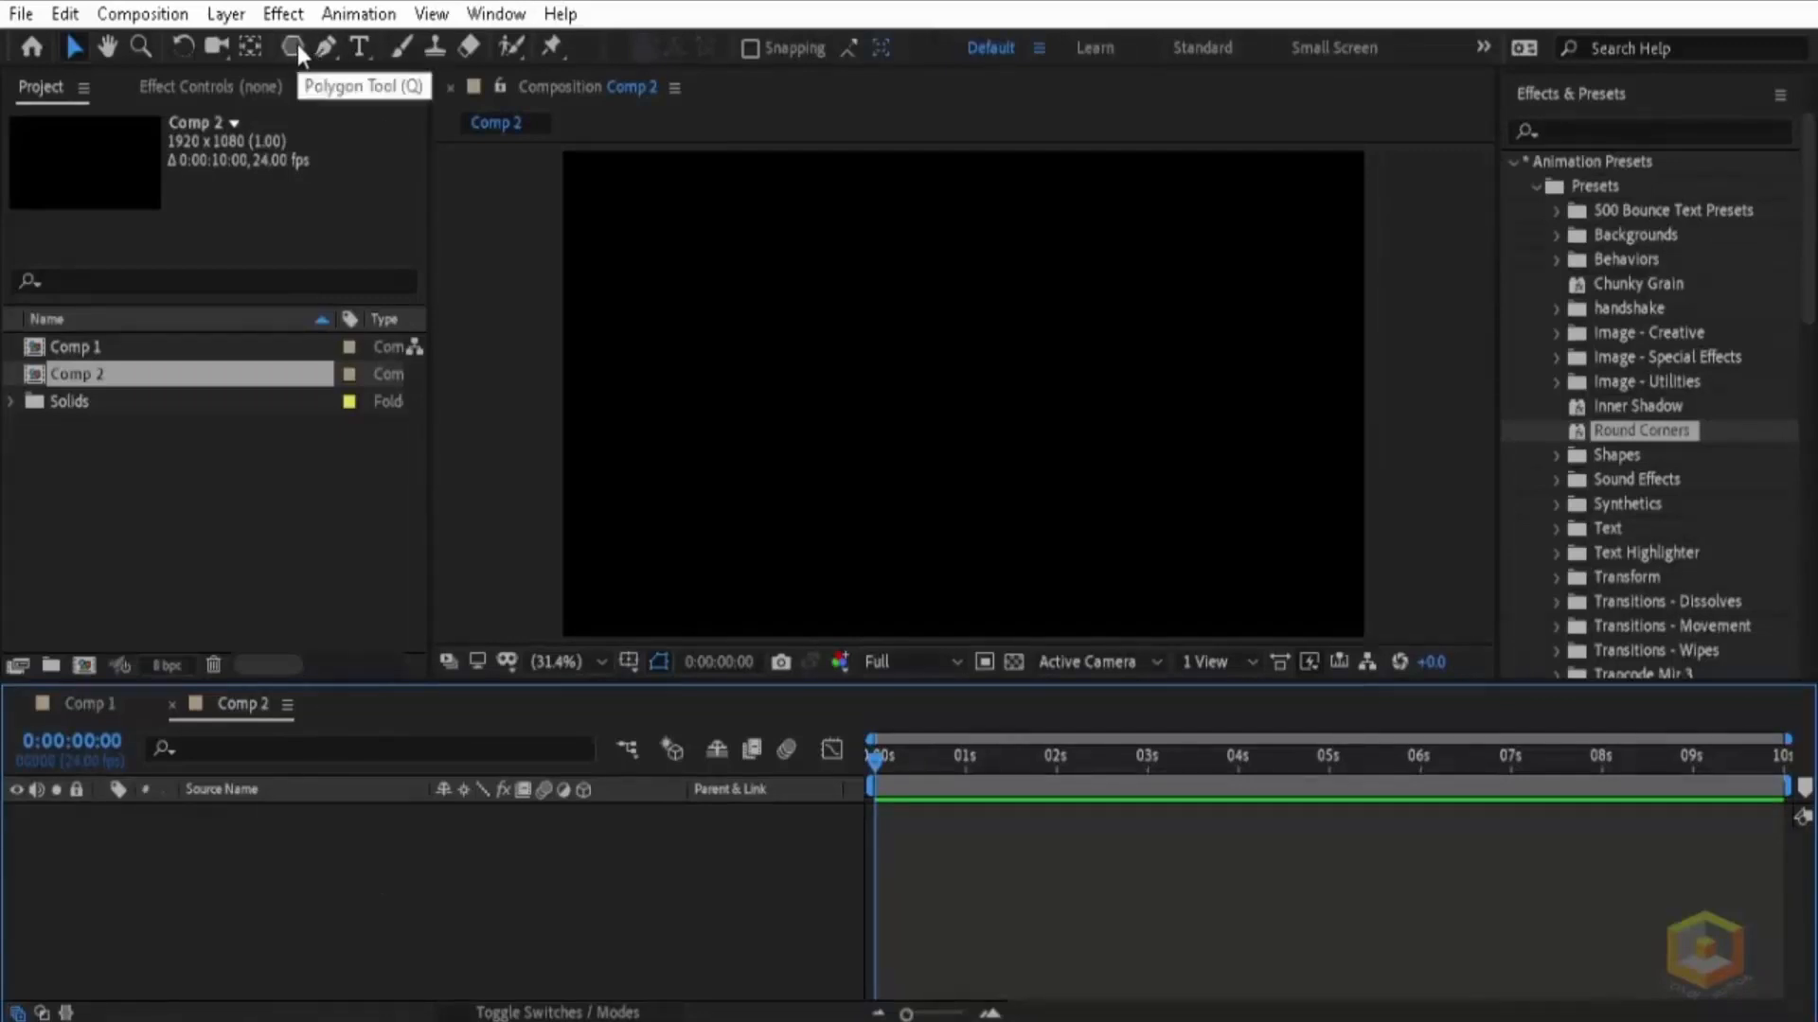
Step: Draw a pentagon with an outer radius of about 400 px using the Polygon tool and move it near the composition's centre
left_click_drag(297, 44, 379, 95)
left_click_drag(821, 270, 962, 394)
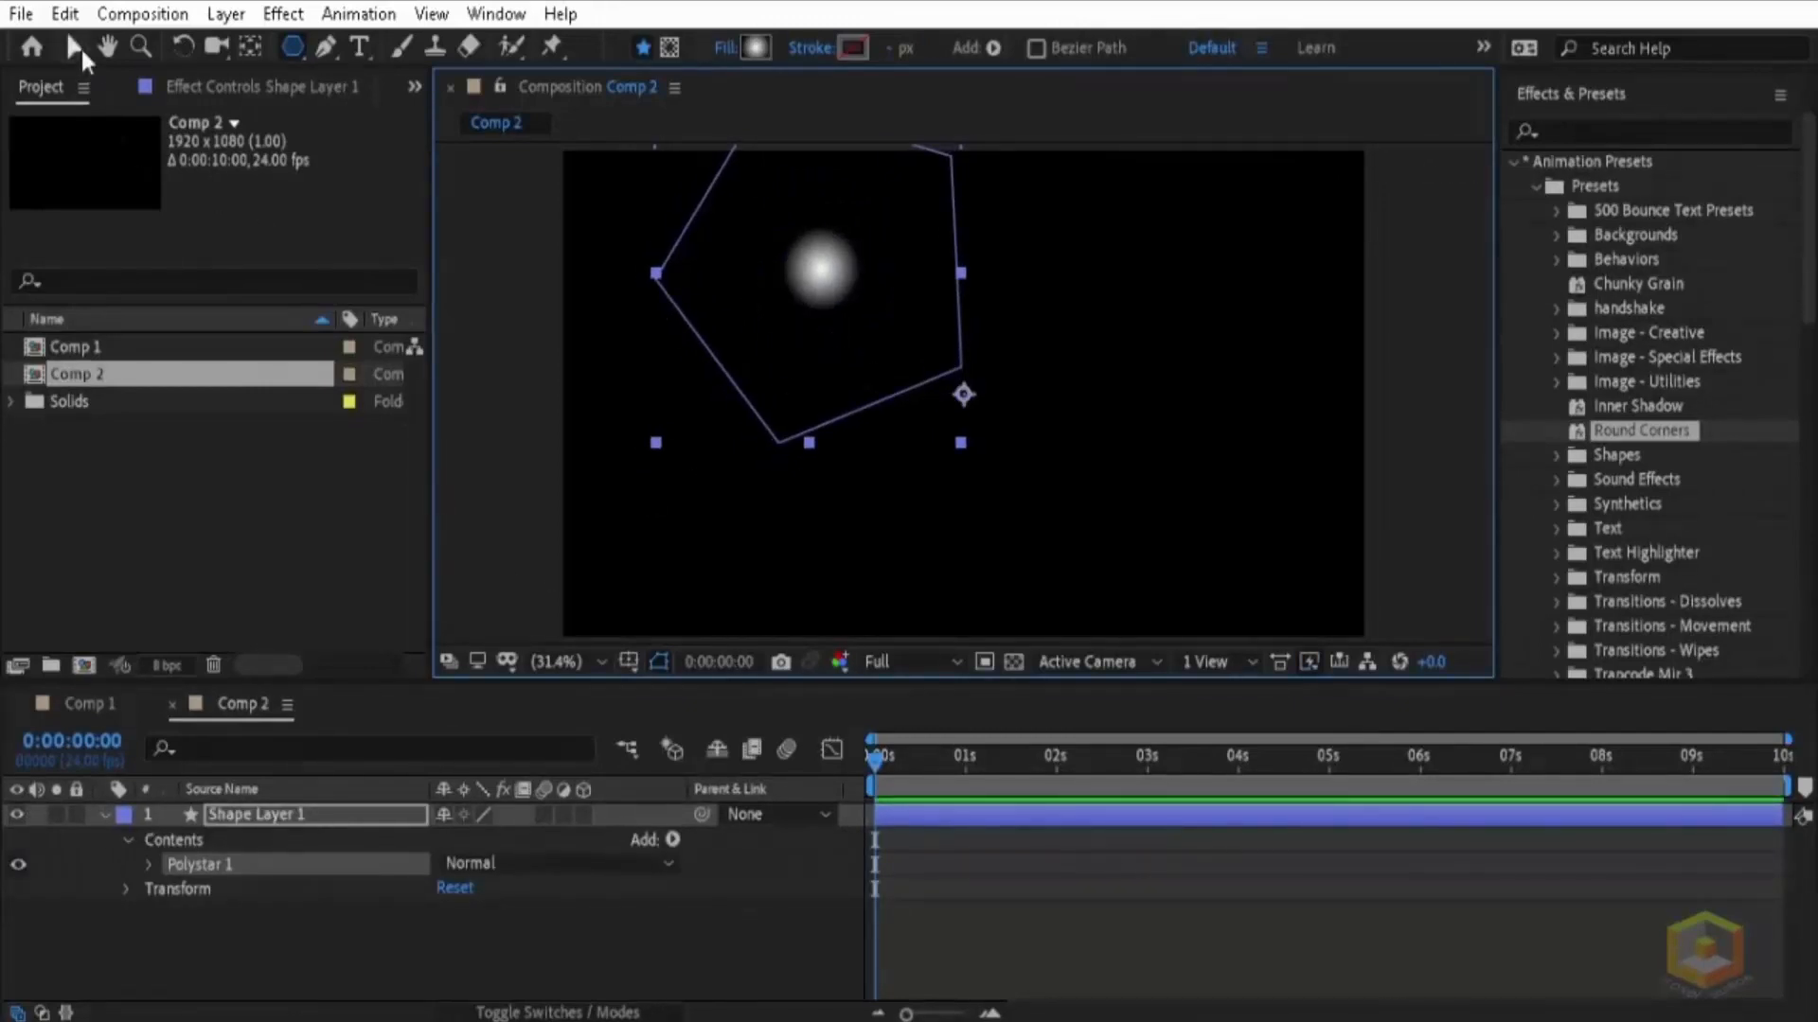
left_click(82, 45)
left_click_drag(755, 316, 856, 408)
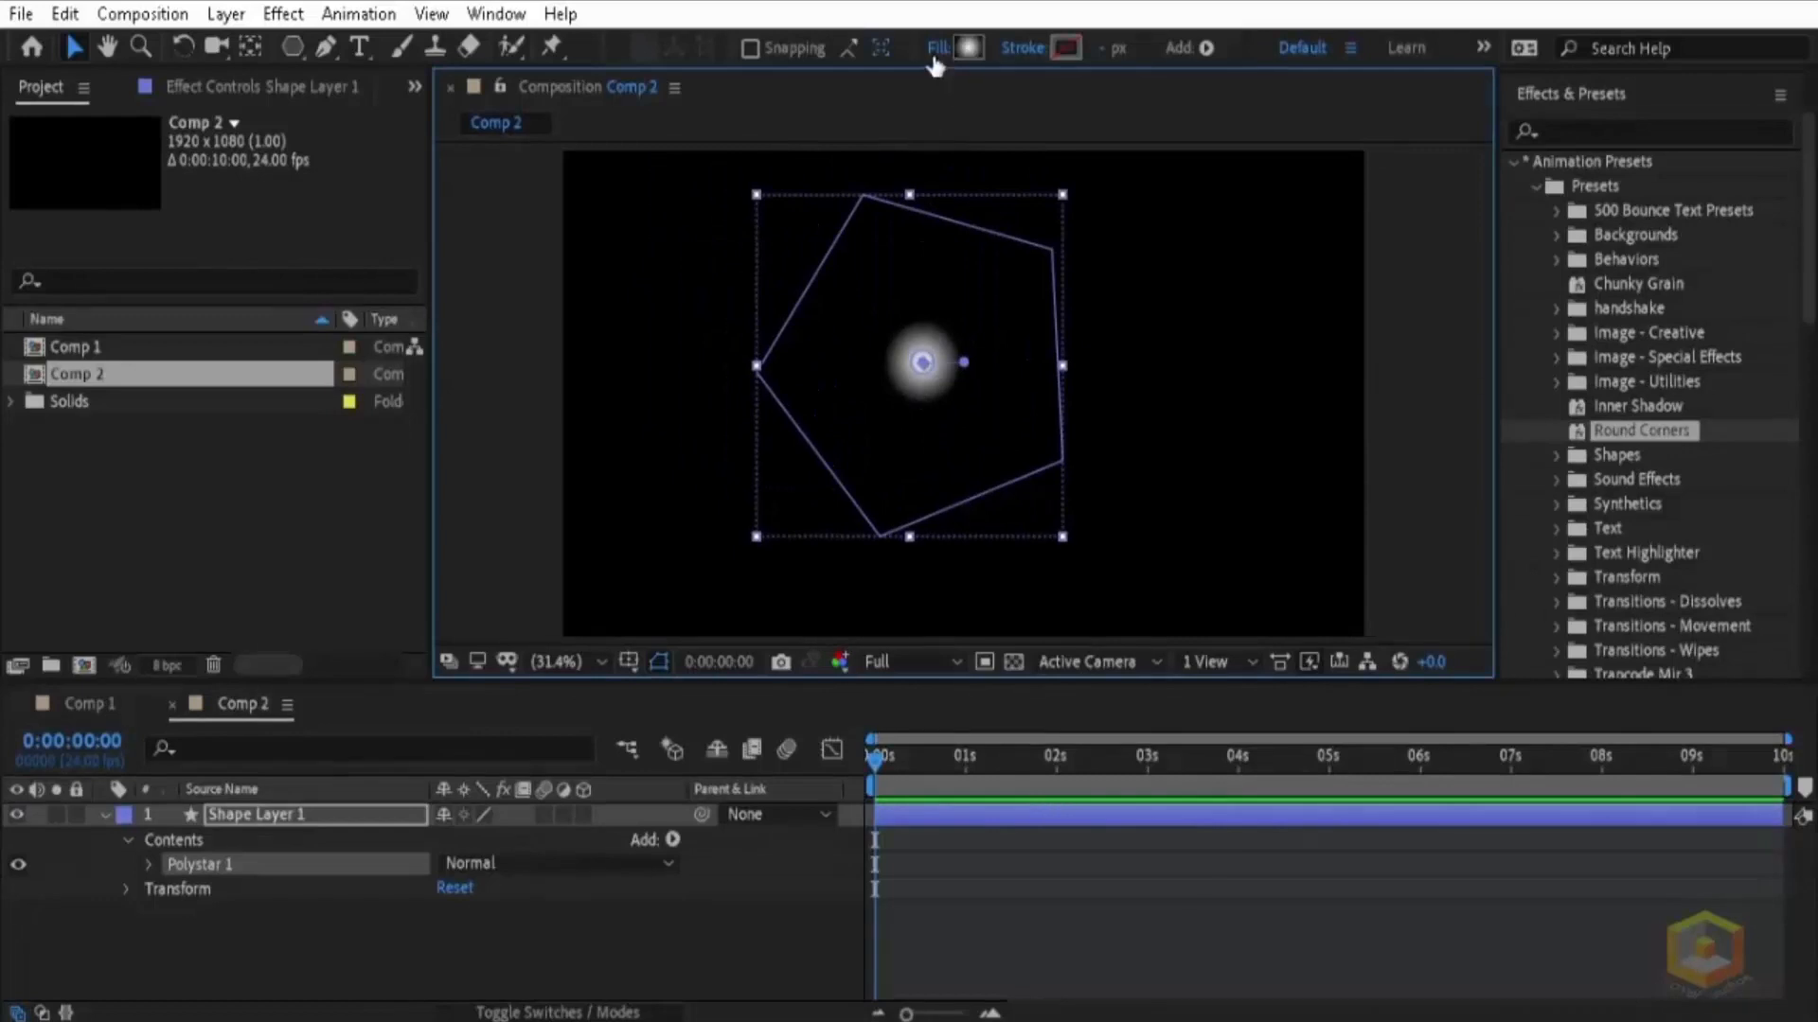
Step: Change the pentagon's fill to solid white FFFFFF and shift the shape closer to the centre of the frame
left_click(938, 47)
left_click(807, 429)
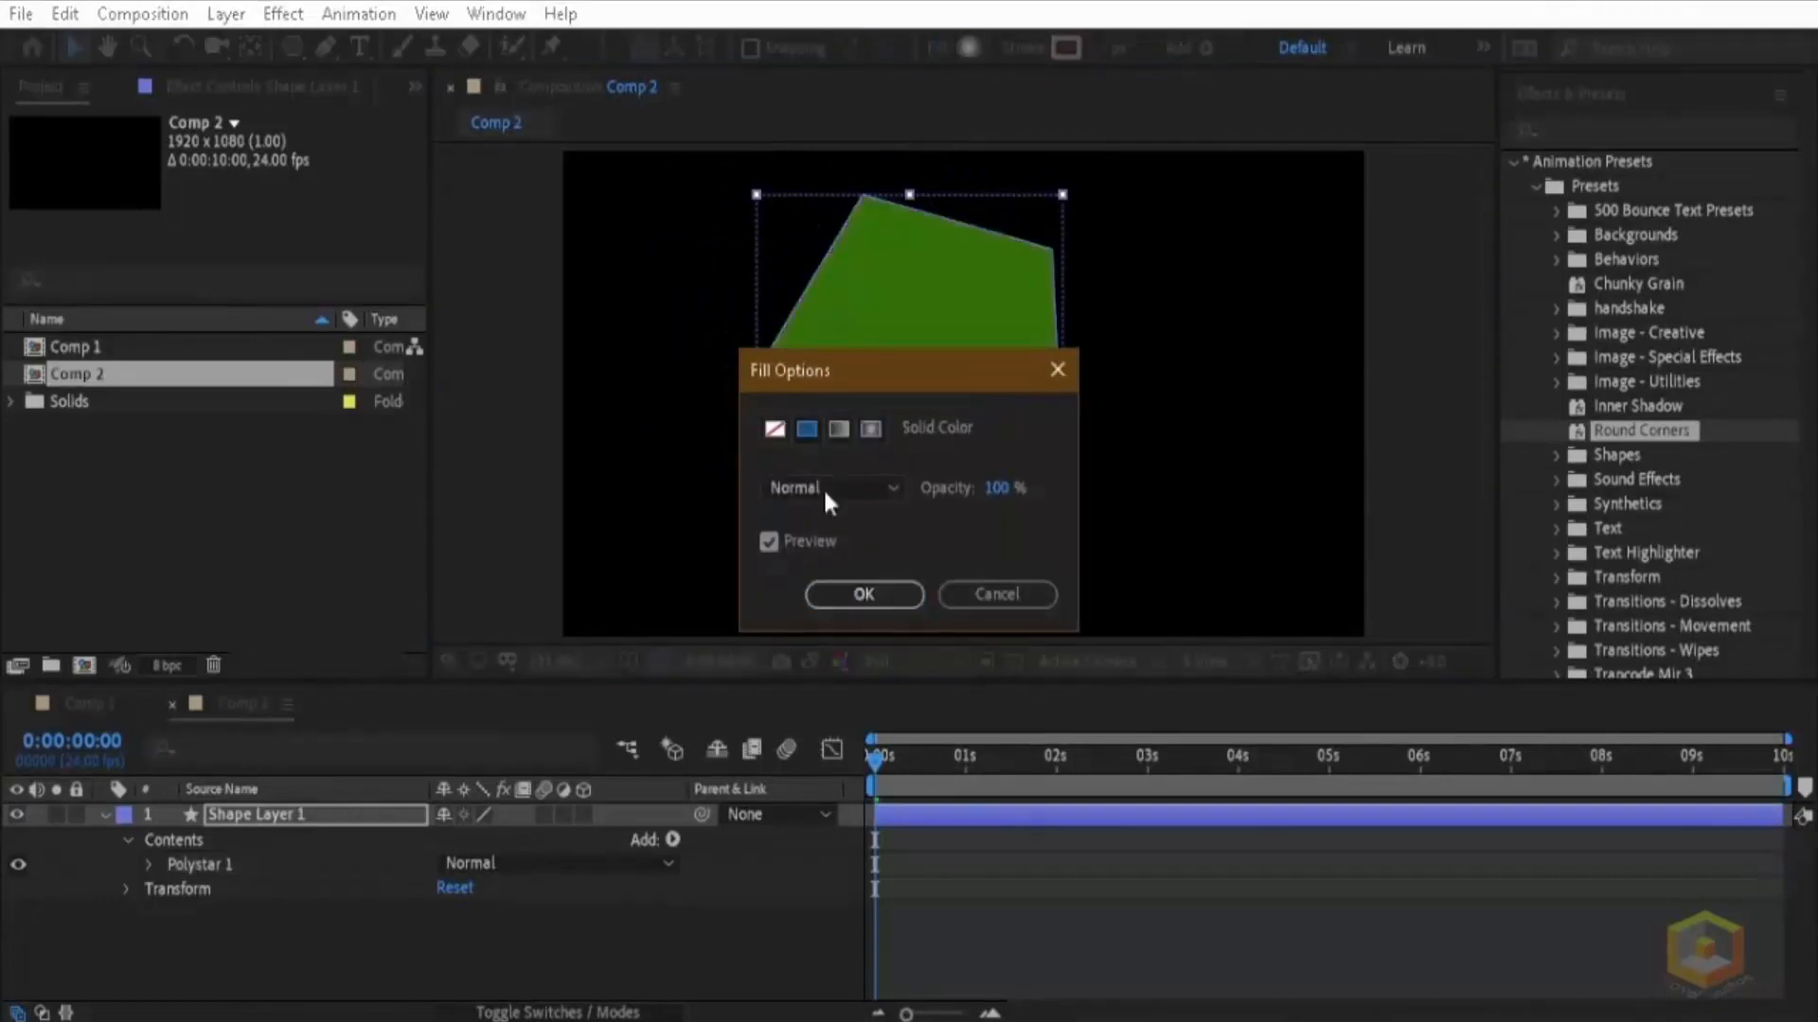
left_click(872, 598)
left_click_drag(951, 396, 986, 437)
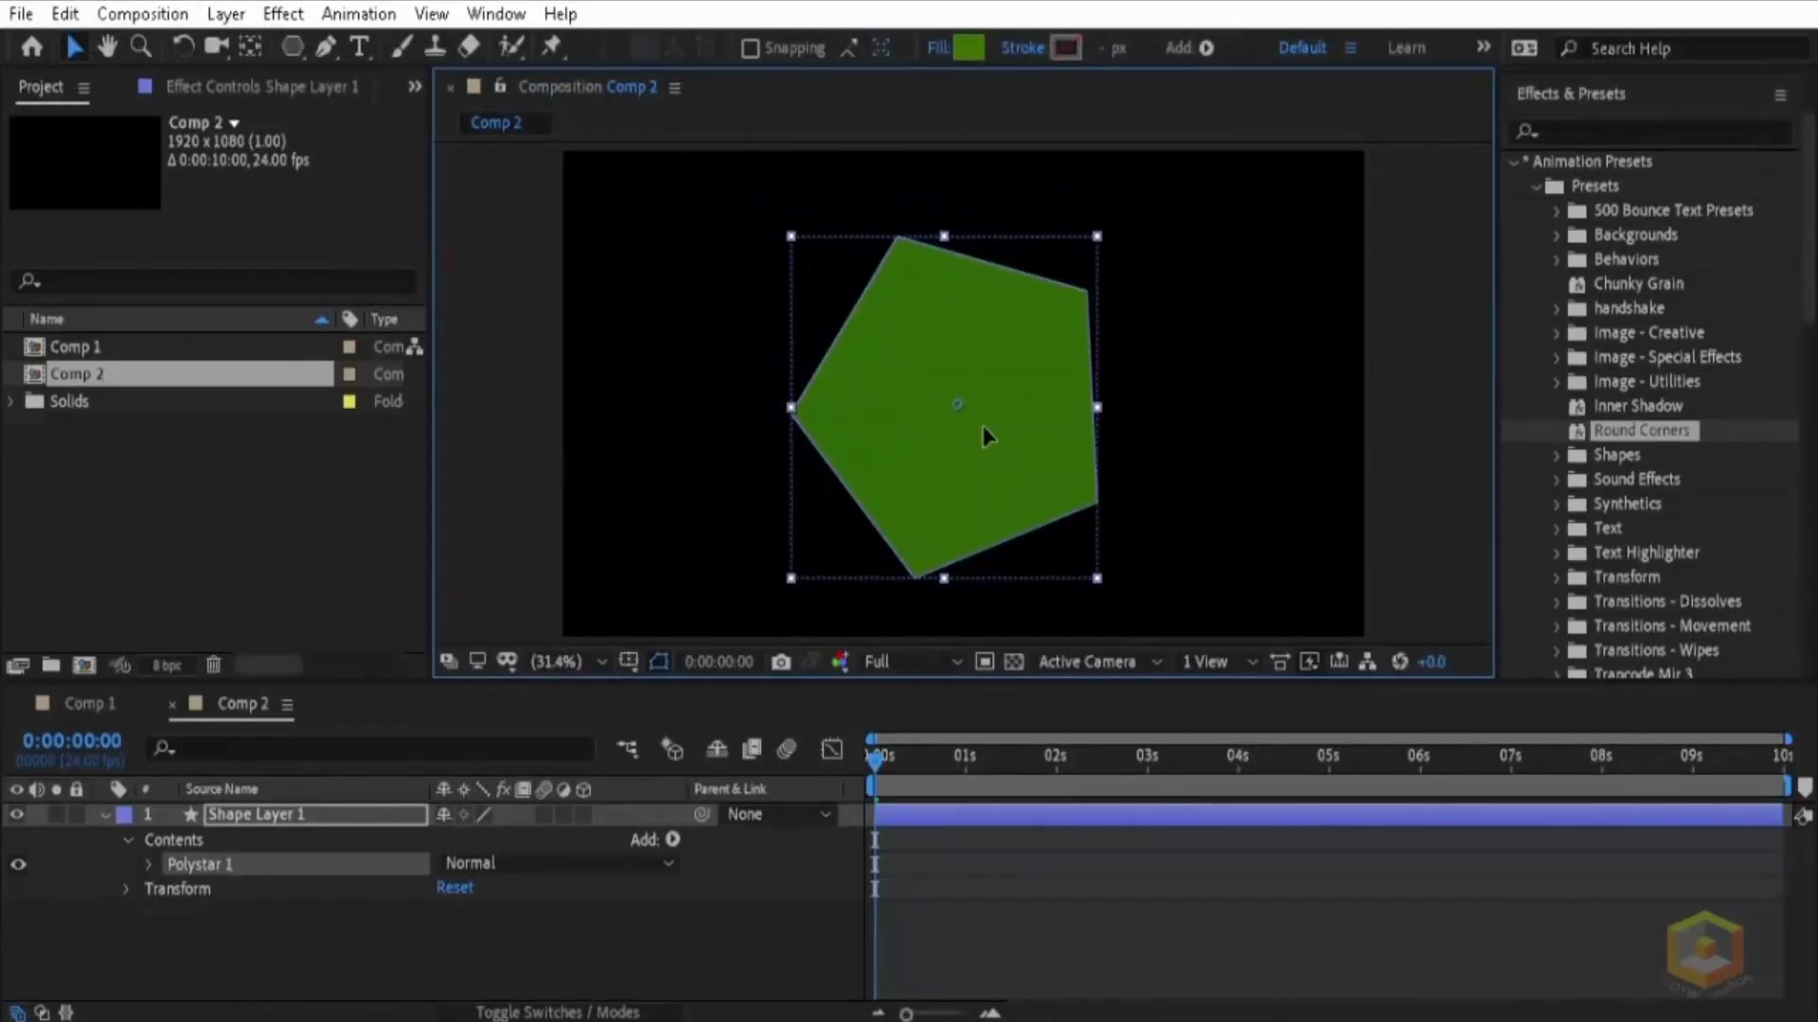
left_click(969, 48)
type("FFFFFF")
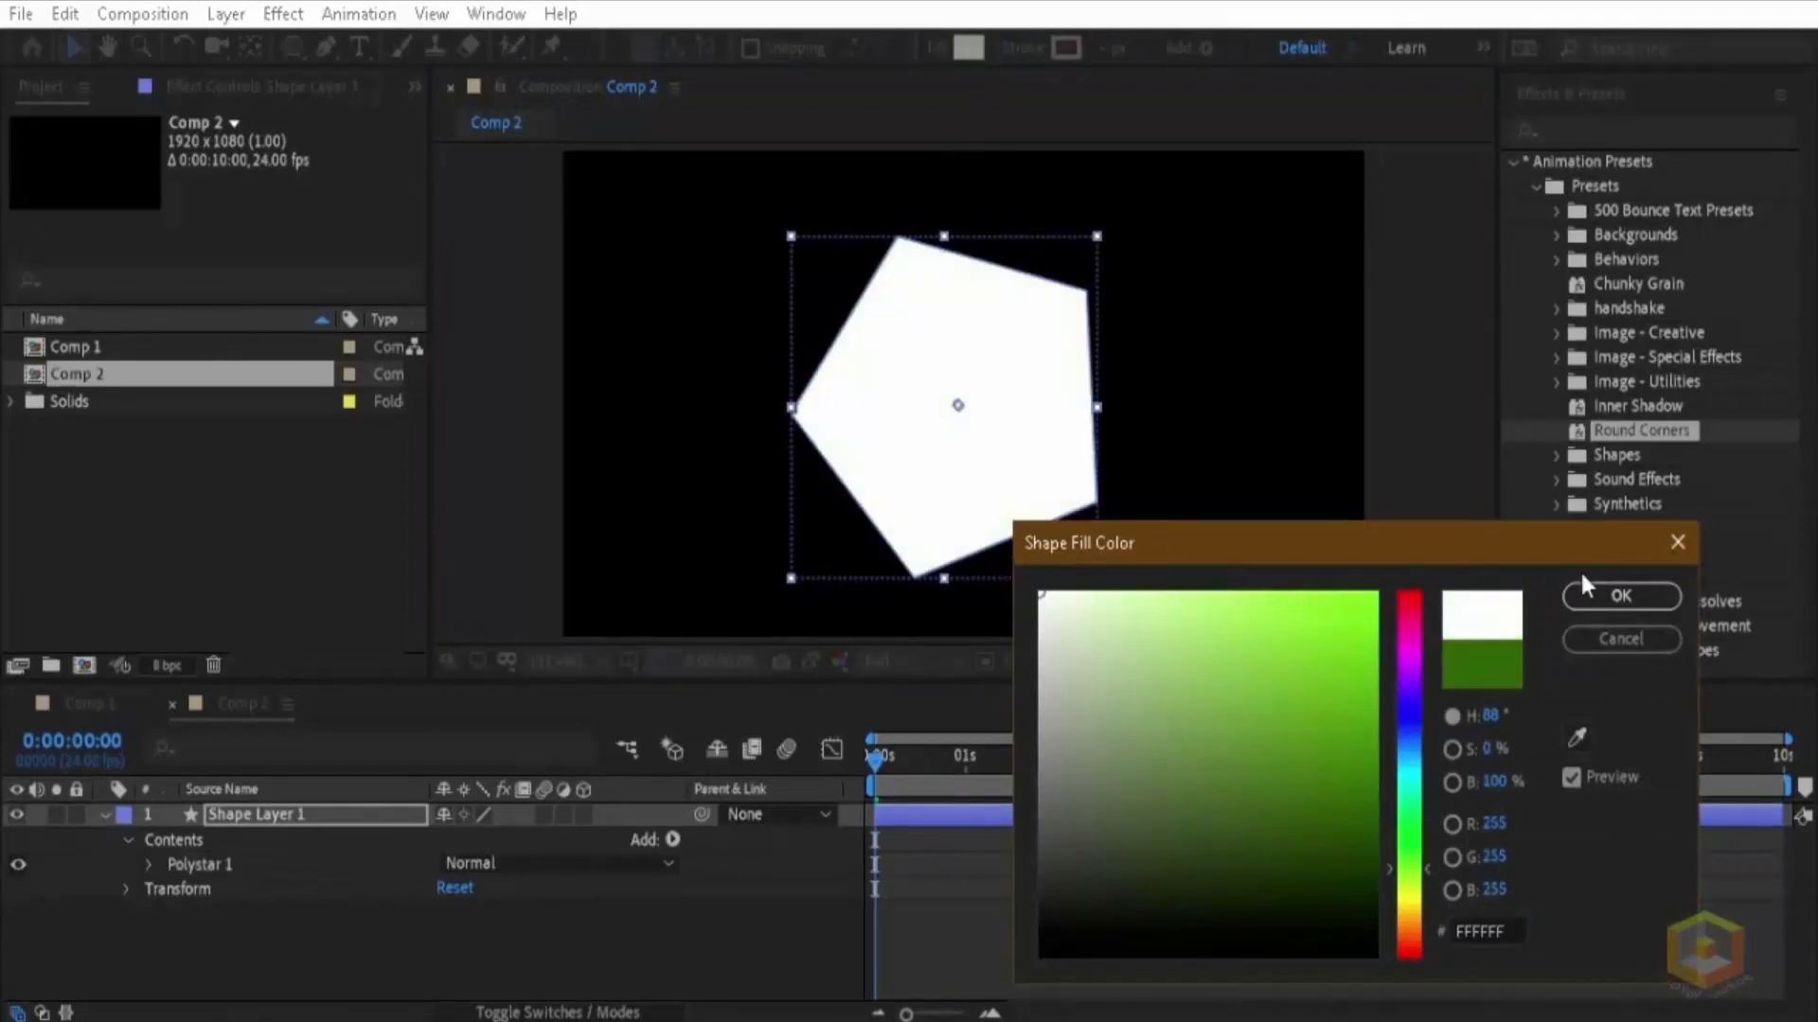
left_click(1603, 594)
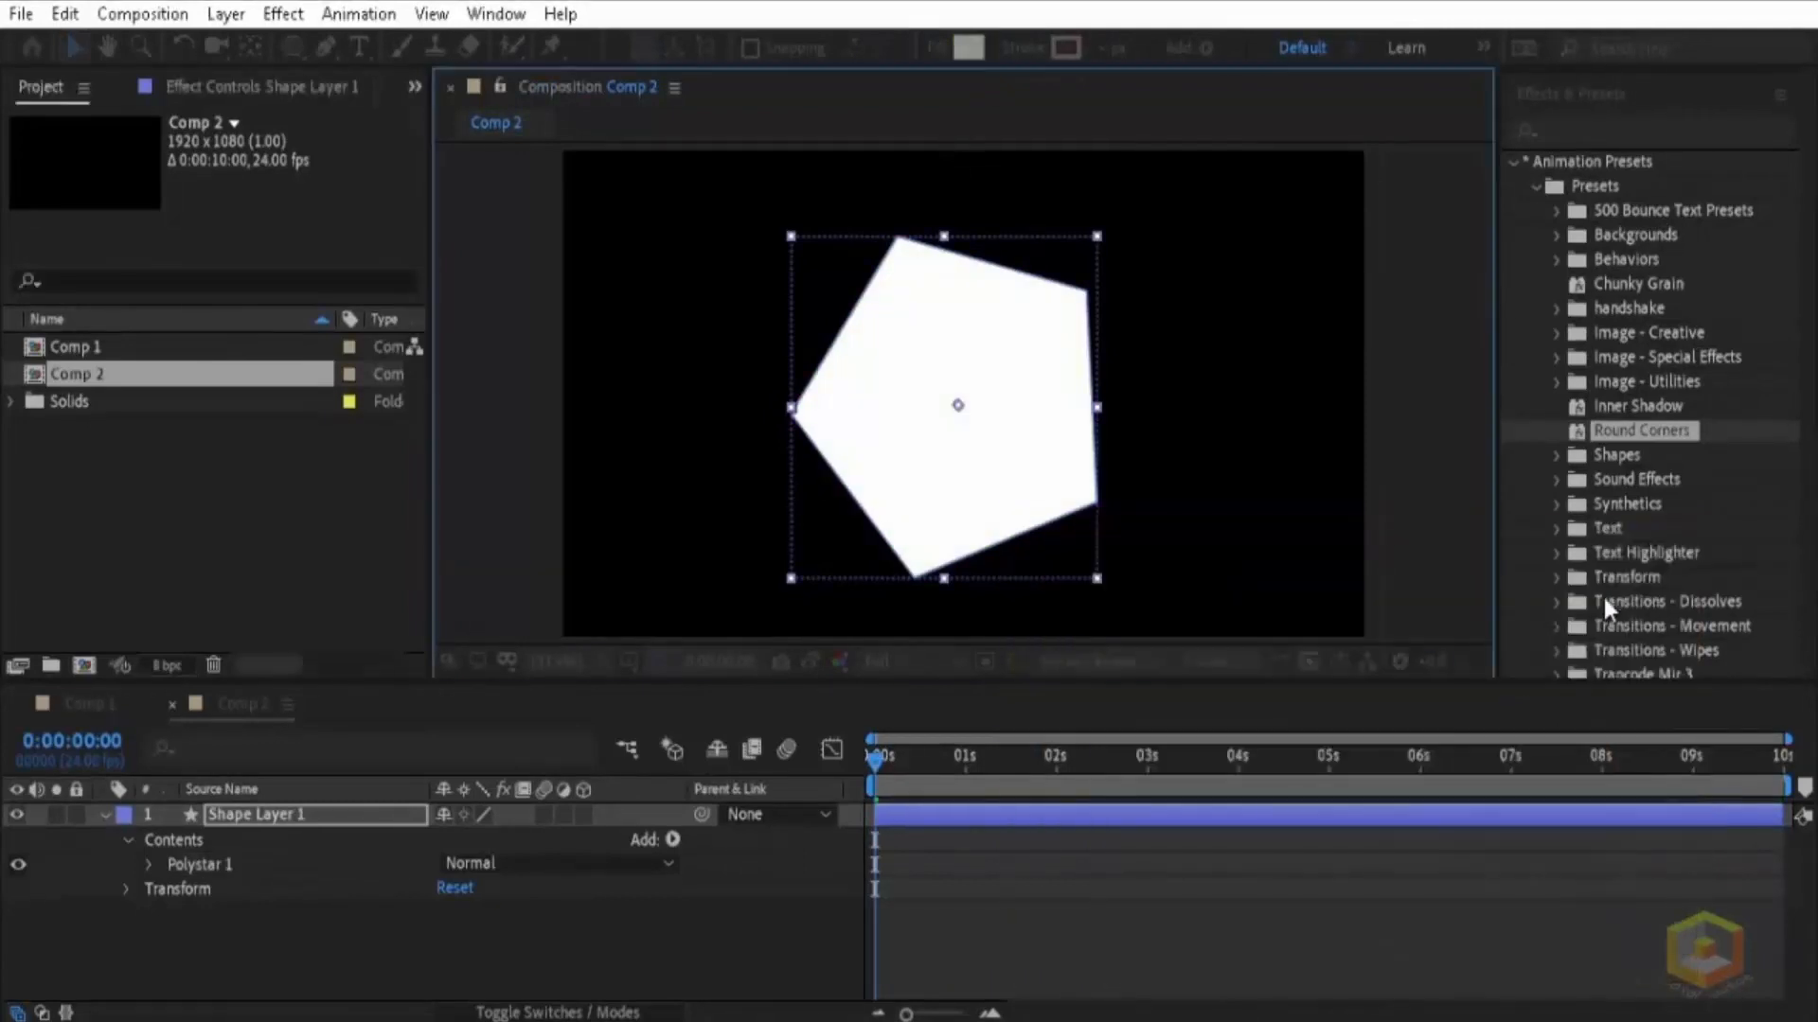
Step: Set the polygon's Points to 3 to make a triangle and move it slightly down
left_click(147, 864)
left_click(173, 890)
scroll(328, 884, "down", 1)
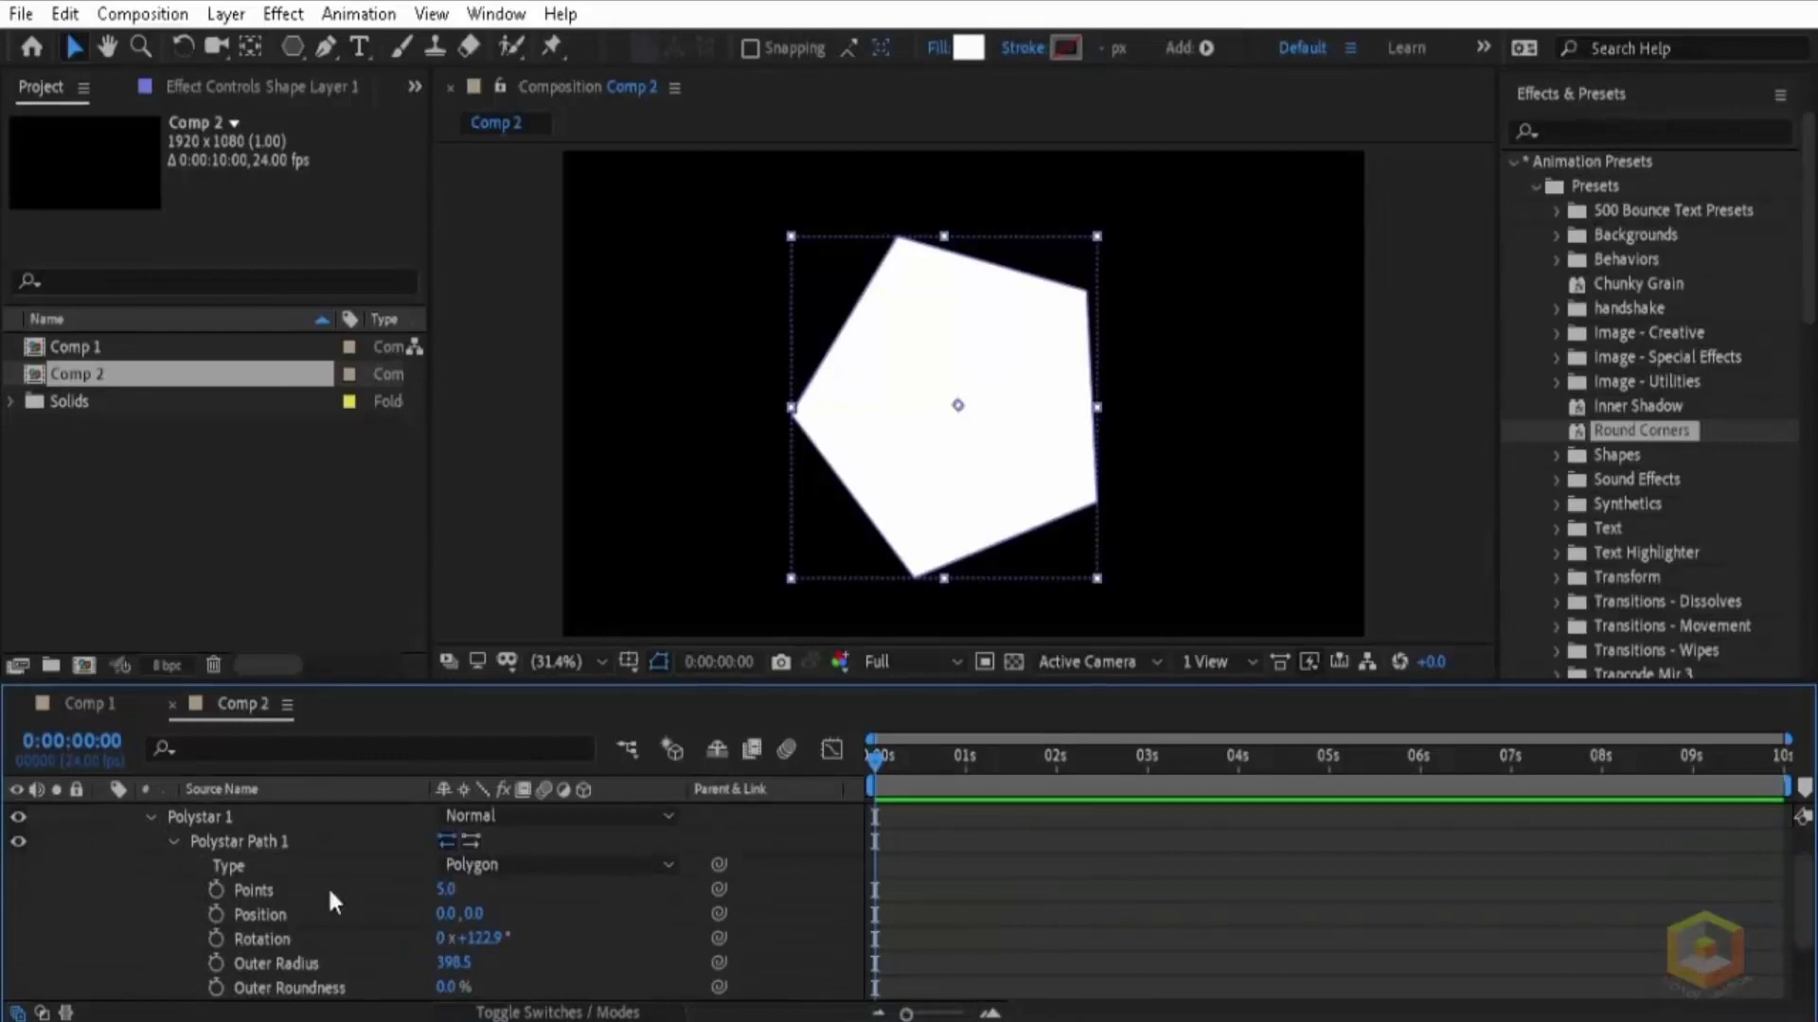
left_click(452, 894)
type("3")
key("Return")
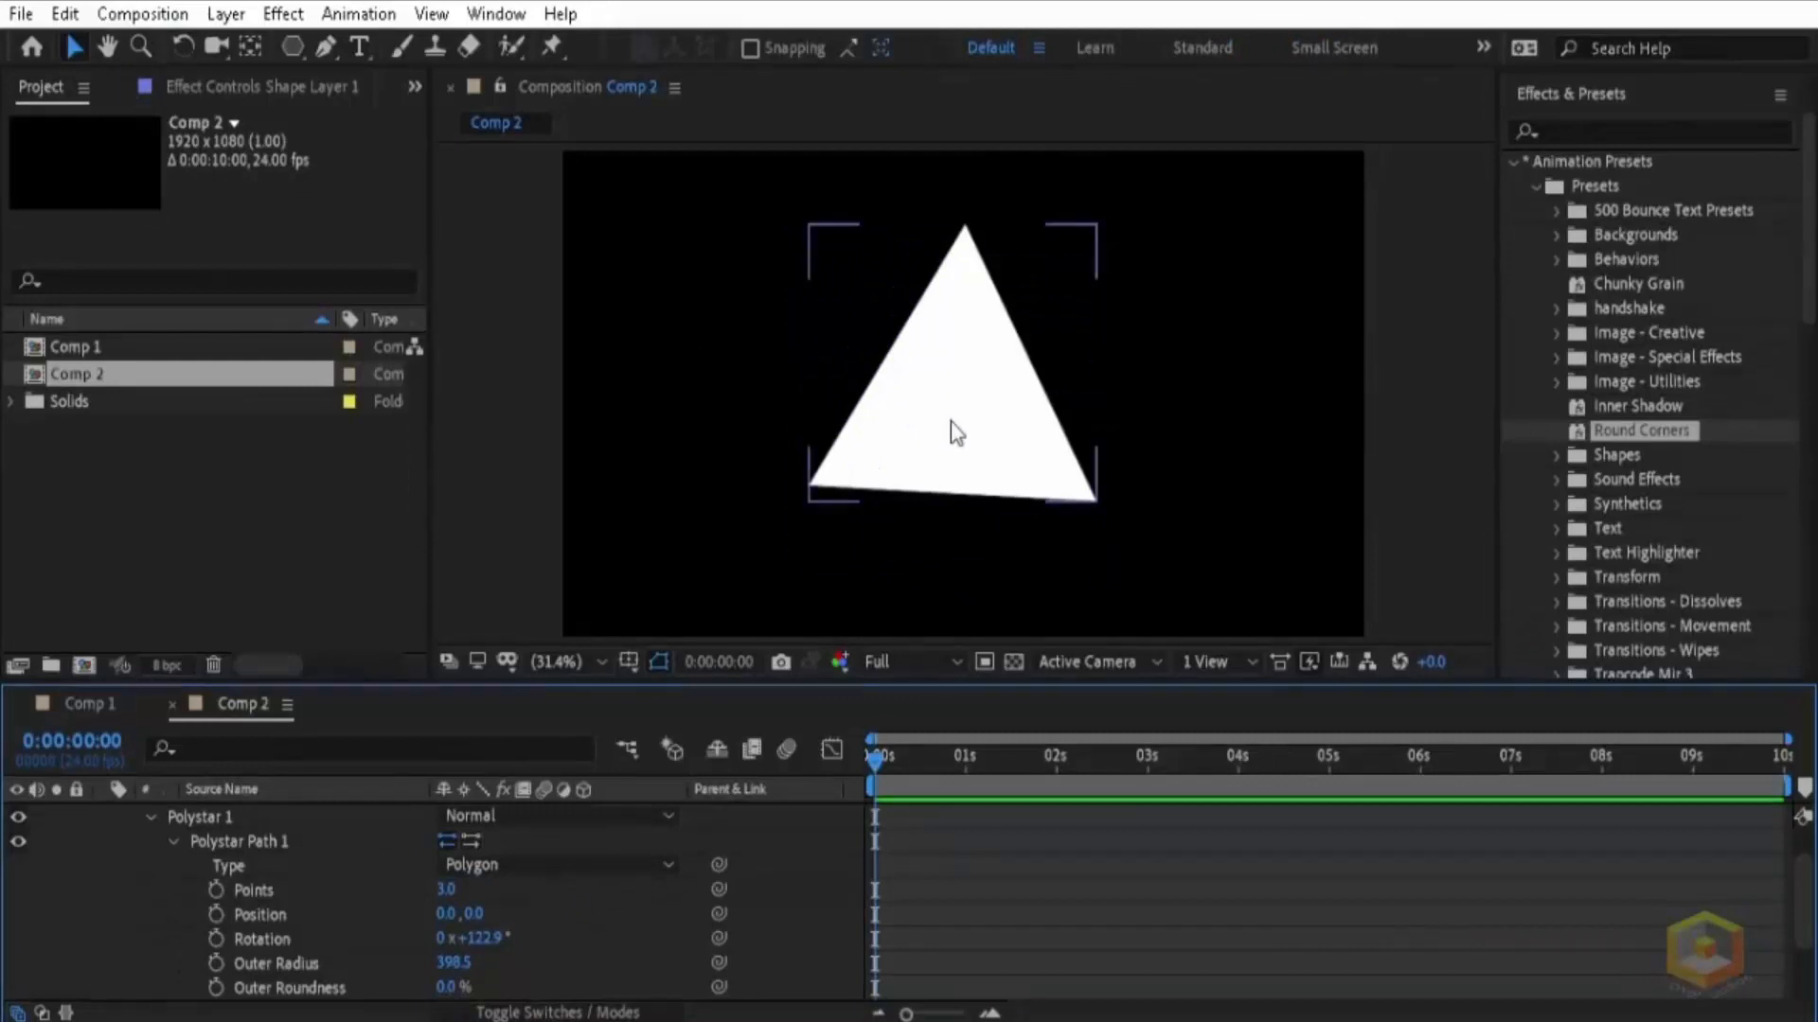
left_click_drag(948, 414, 958, 447)
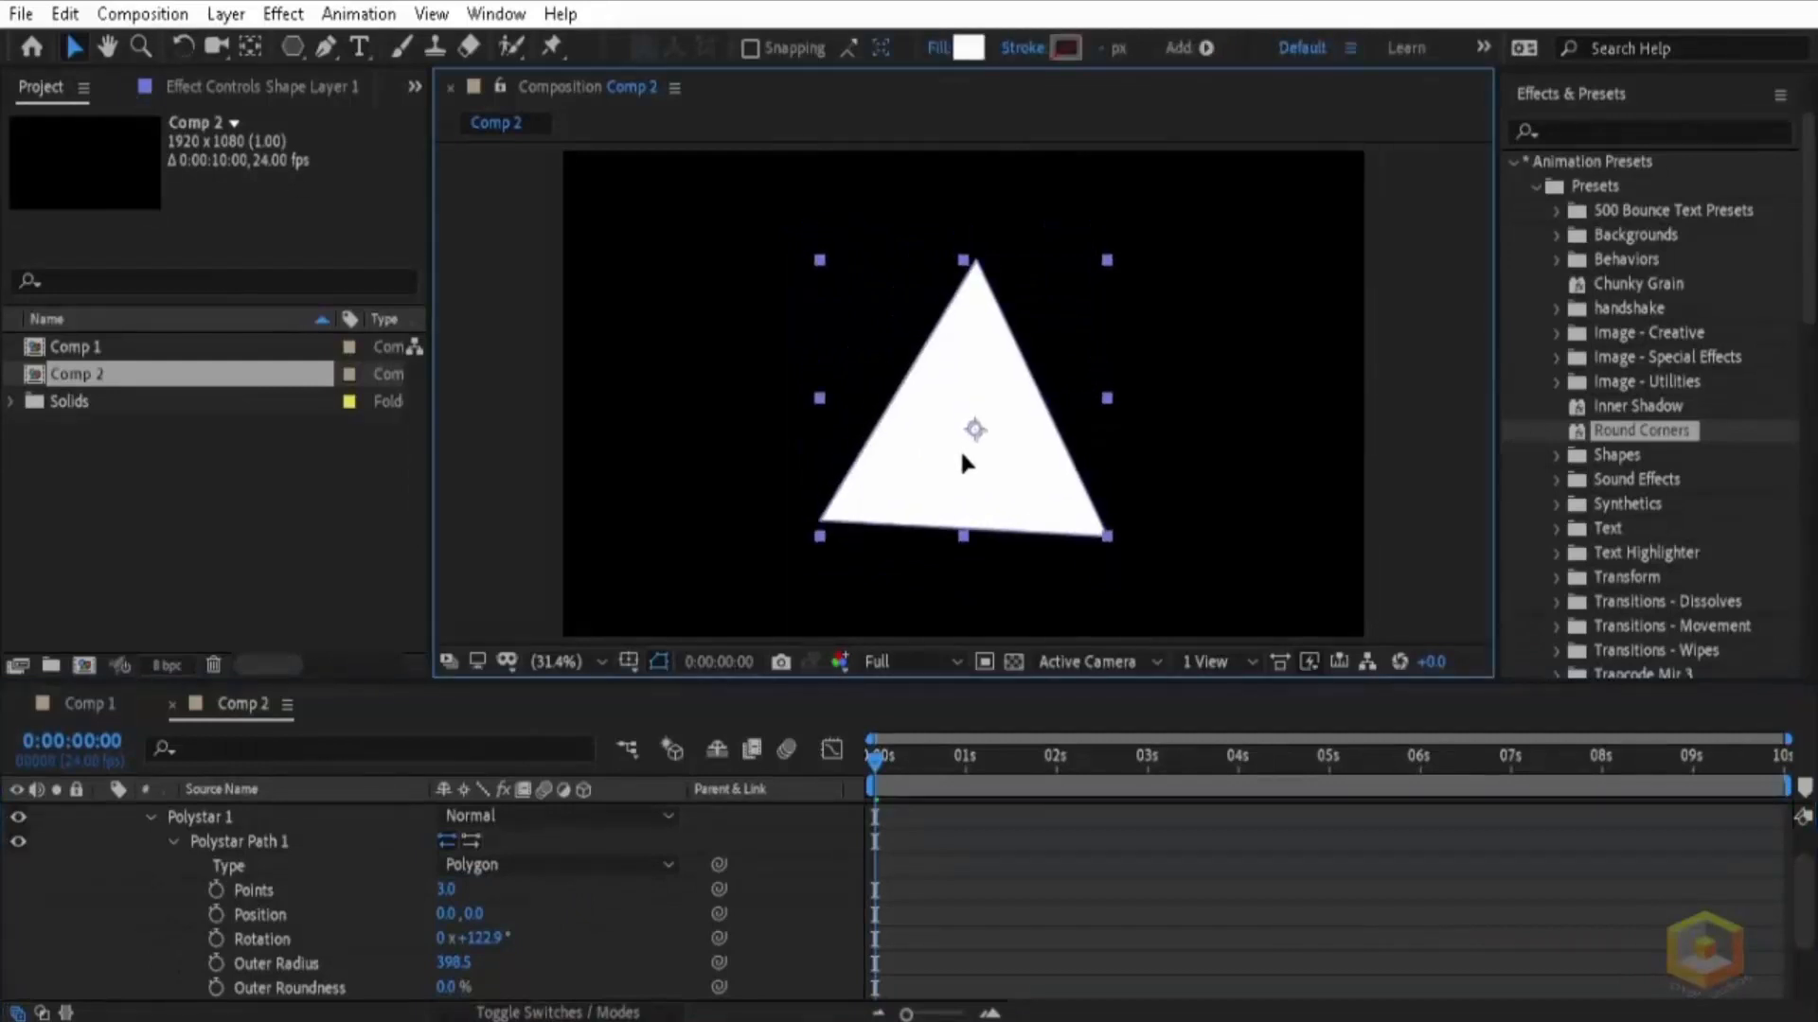
Step: Set the triangle path's rotation to 0° and collapse the shape layer's properties
left_click(484, 938)
type("0")
key("Return")
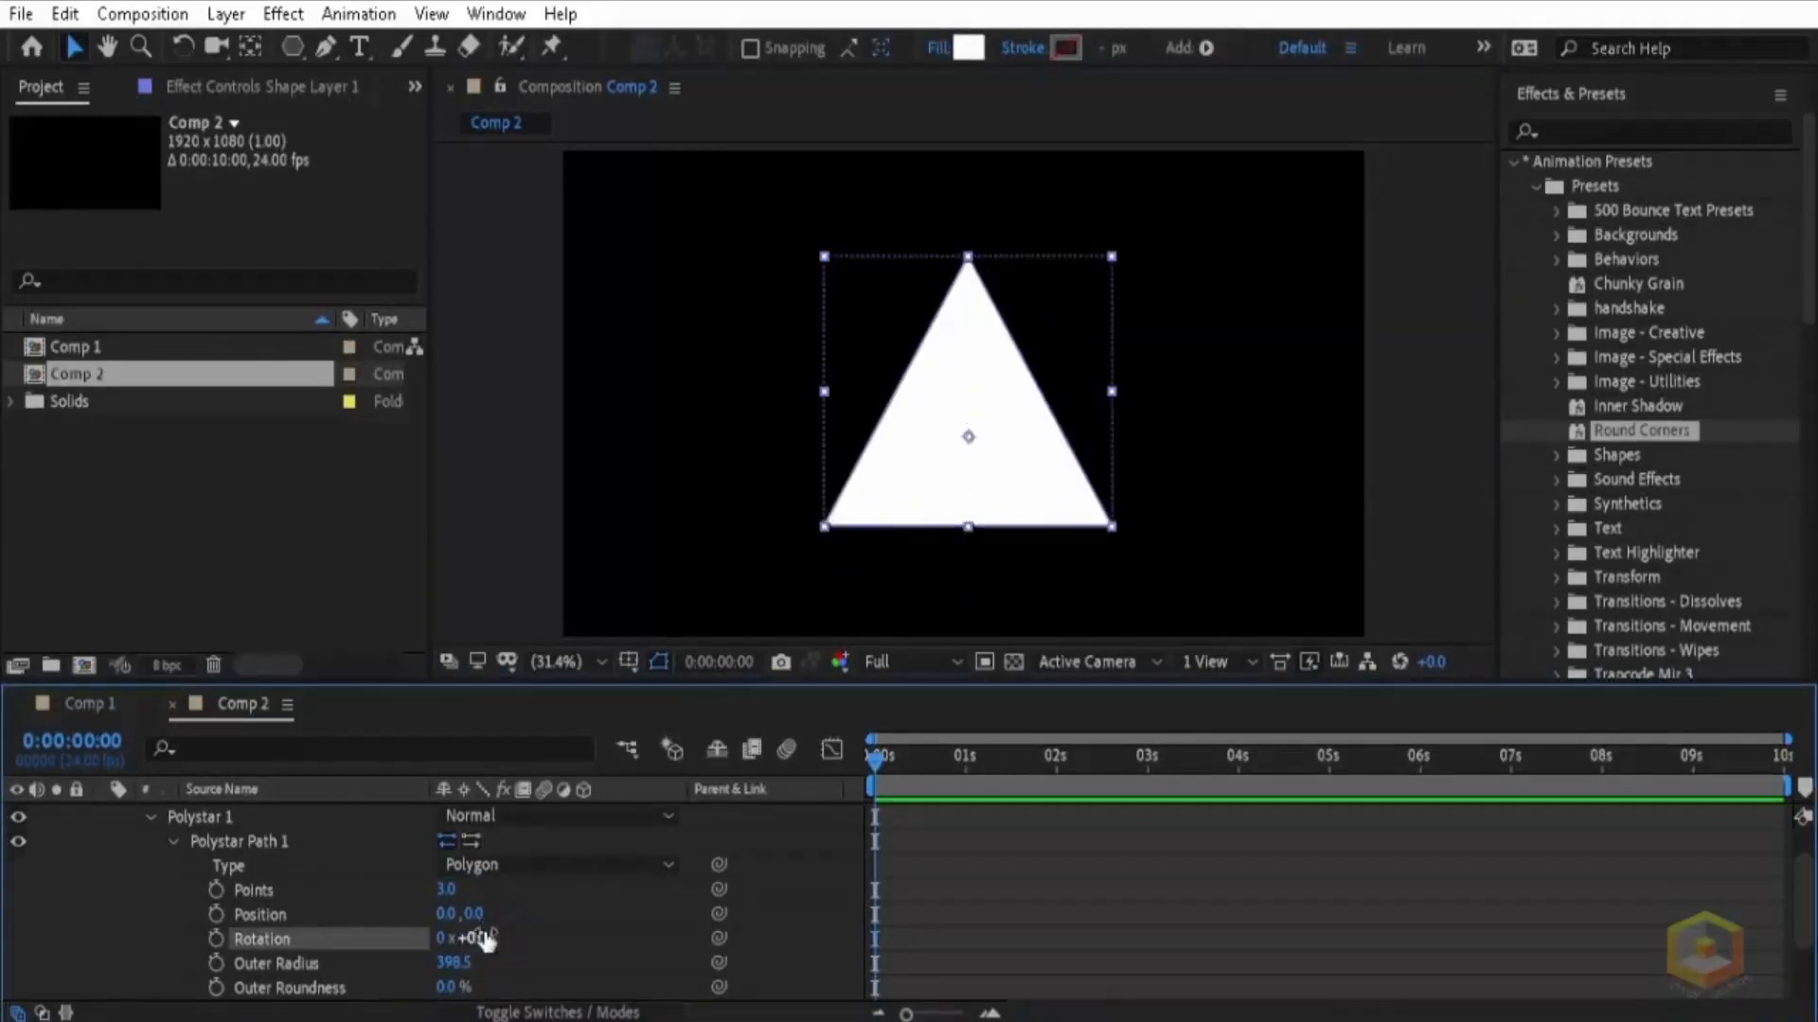
left_click(1196, 473)
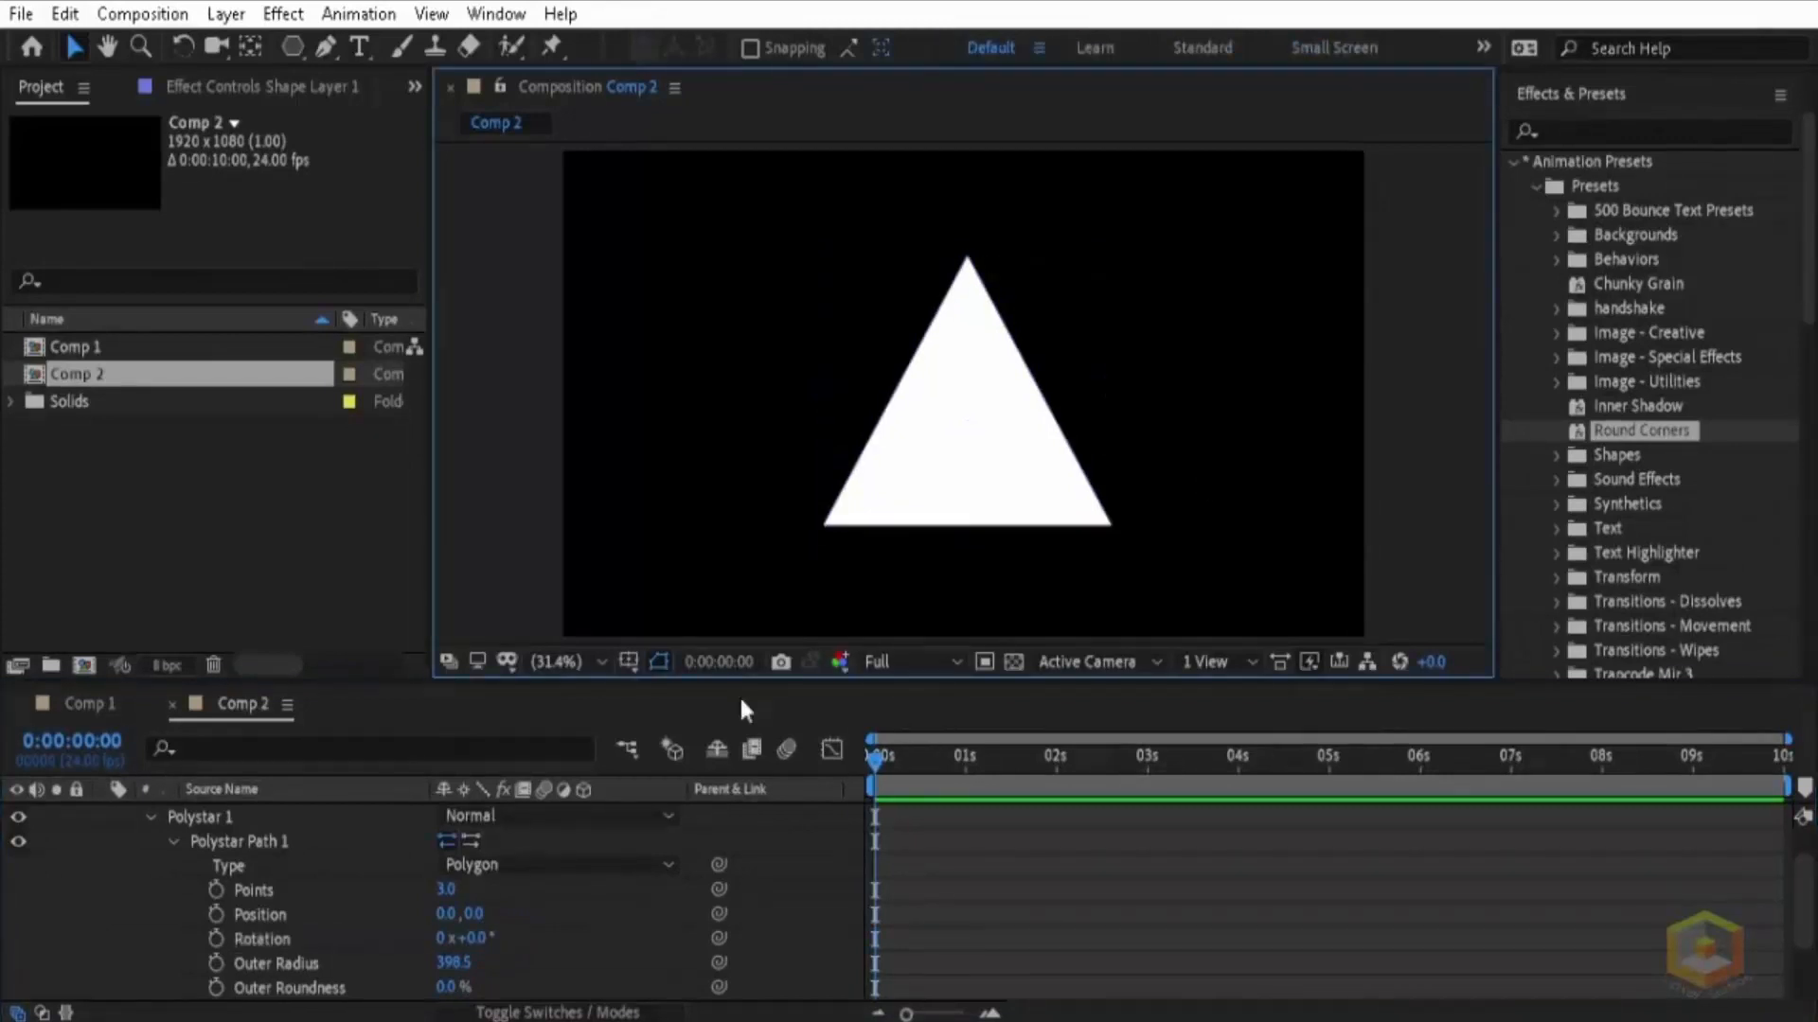
scroll(141, 908, "up", 1)
left_click(101, 813)
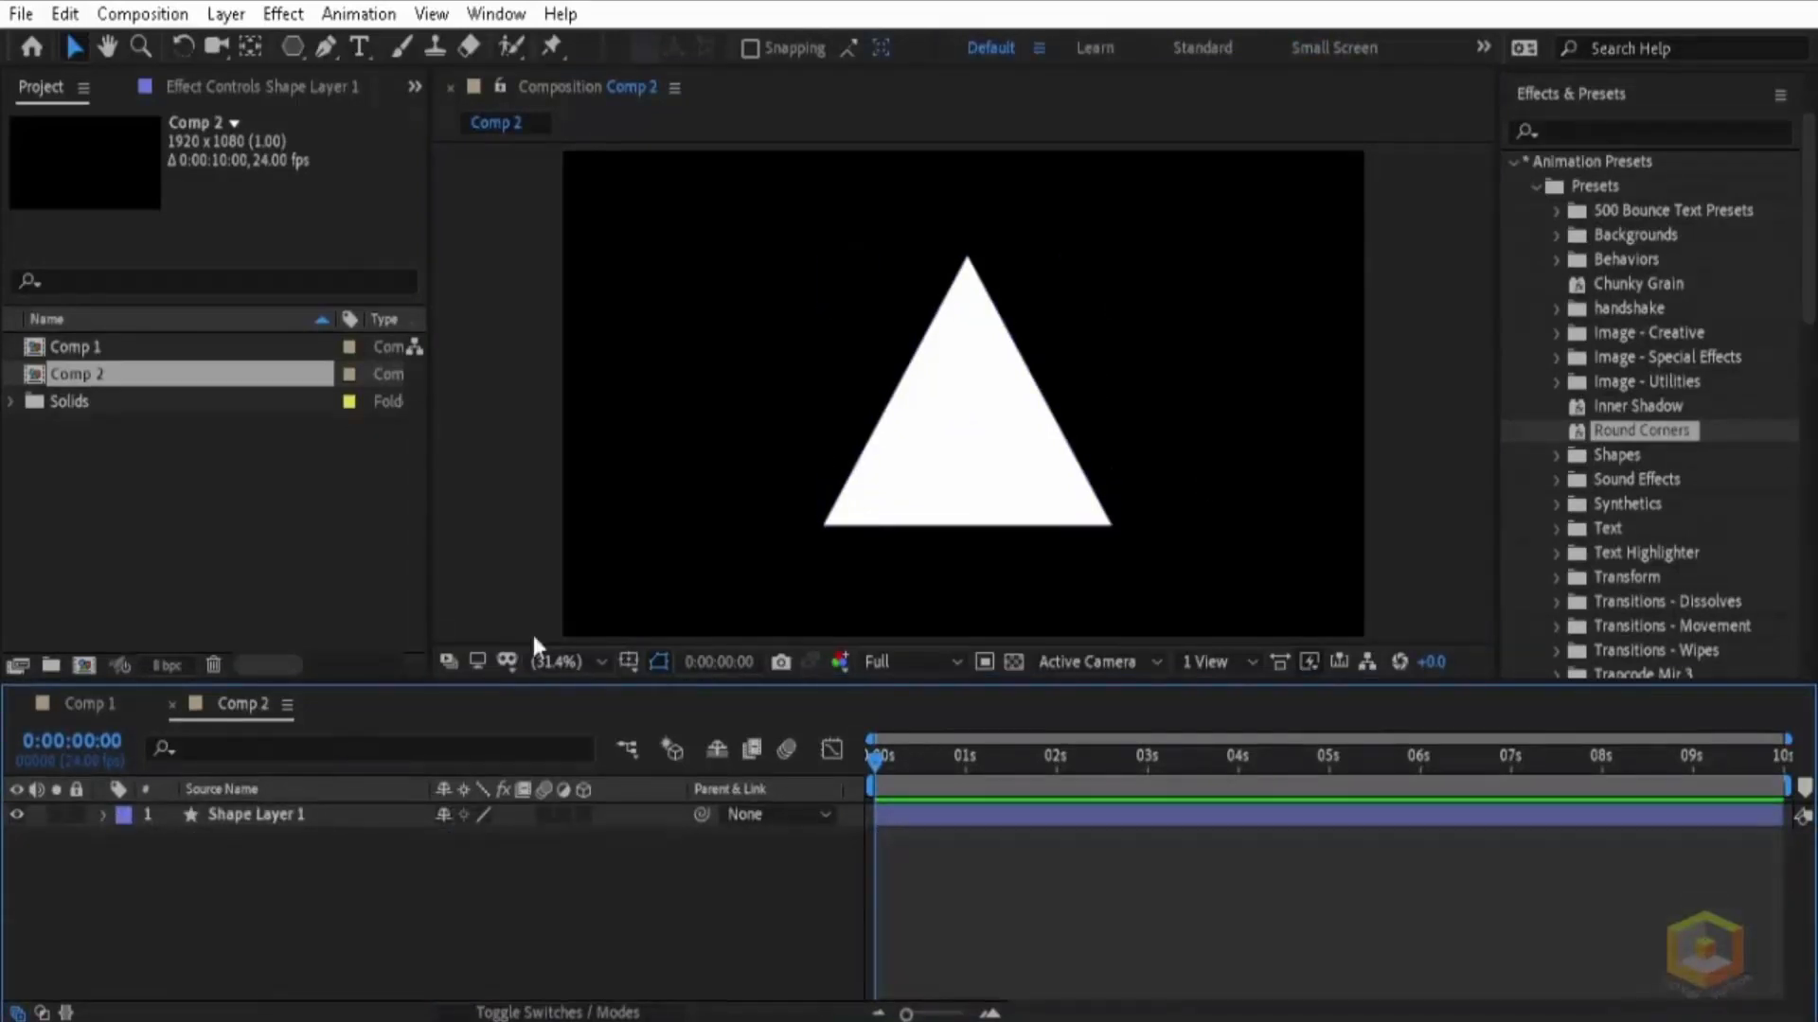
Step: Align the triangle to the composition's centre both horizontally and vertically
scroll(1623, 404, "down", 12)
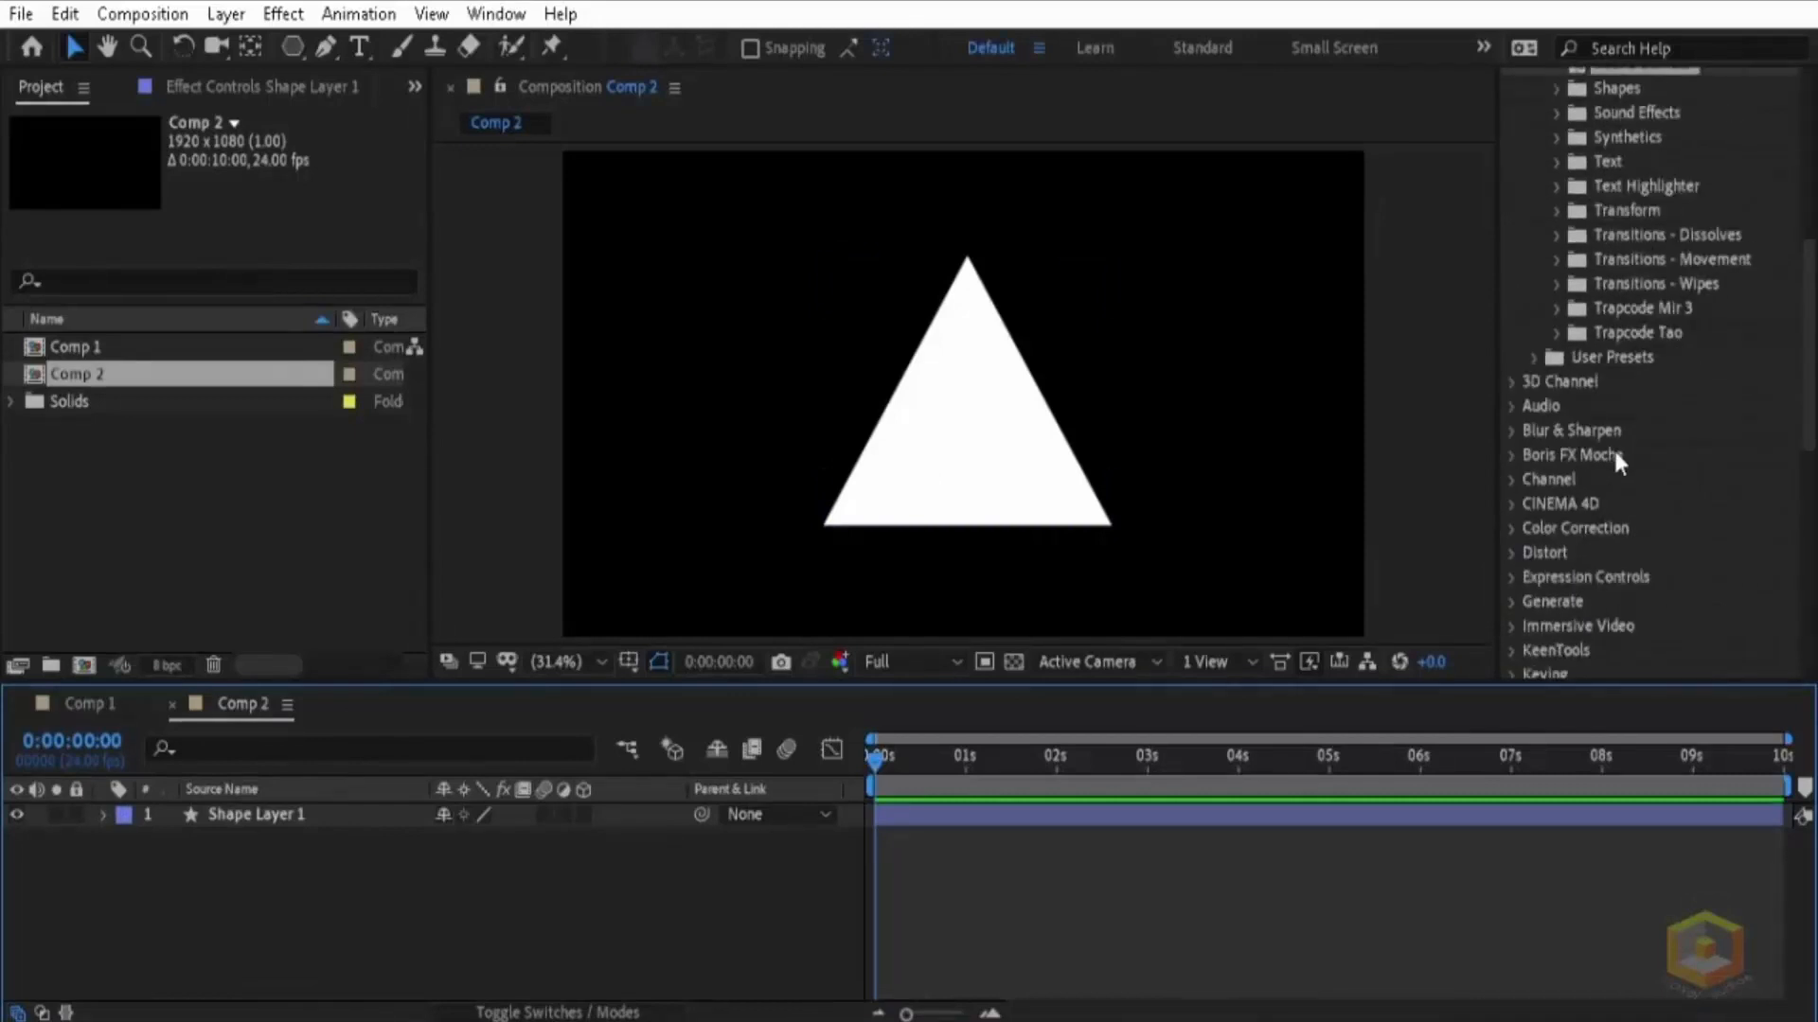
left_click(1598, 483)
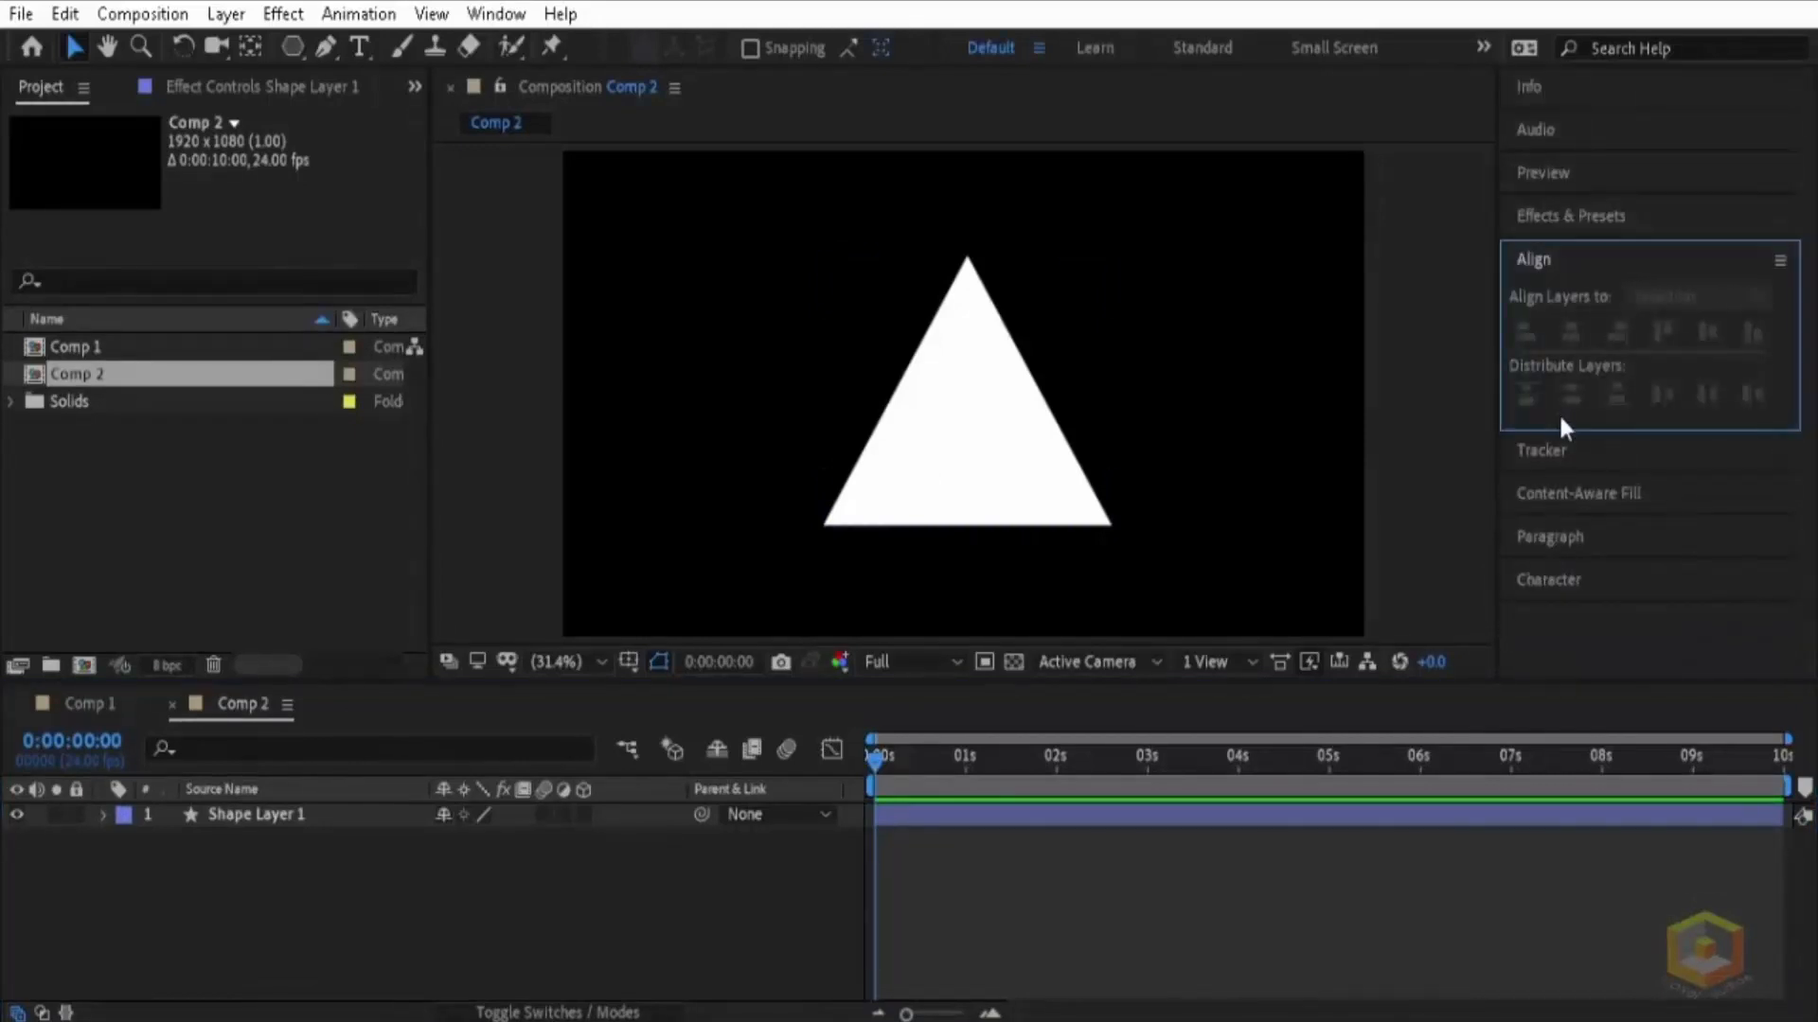
left_click(974, 454)
left_click(1572, 335)
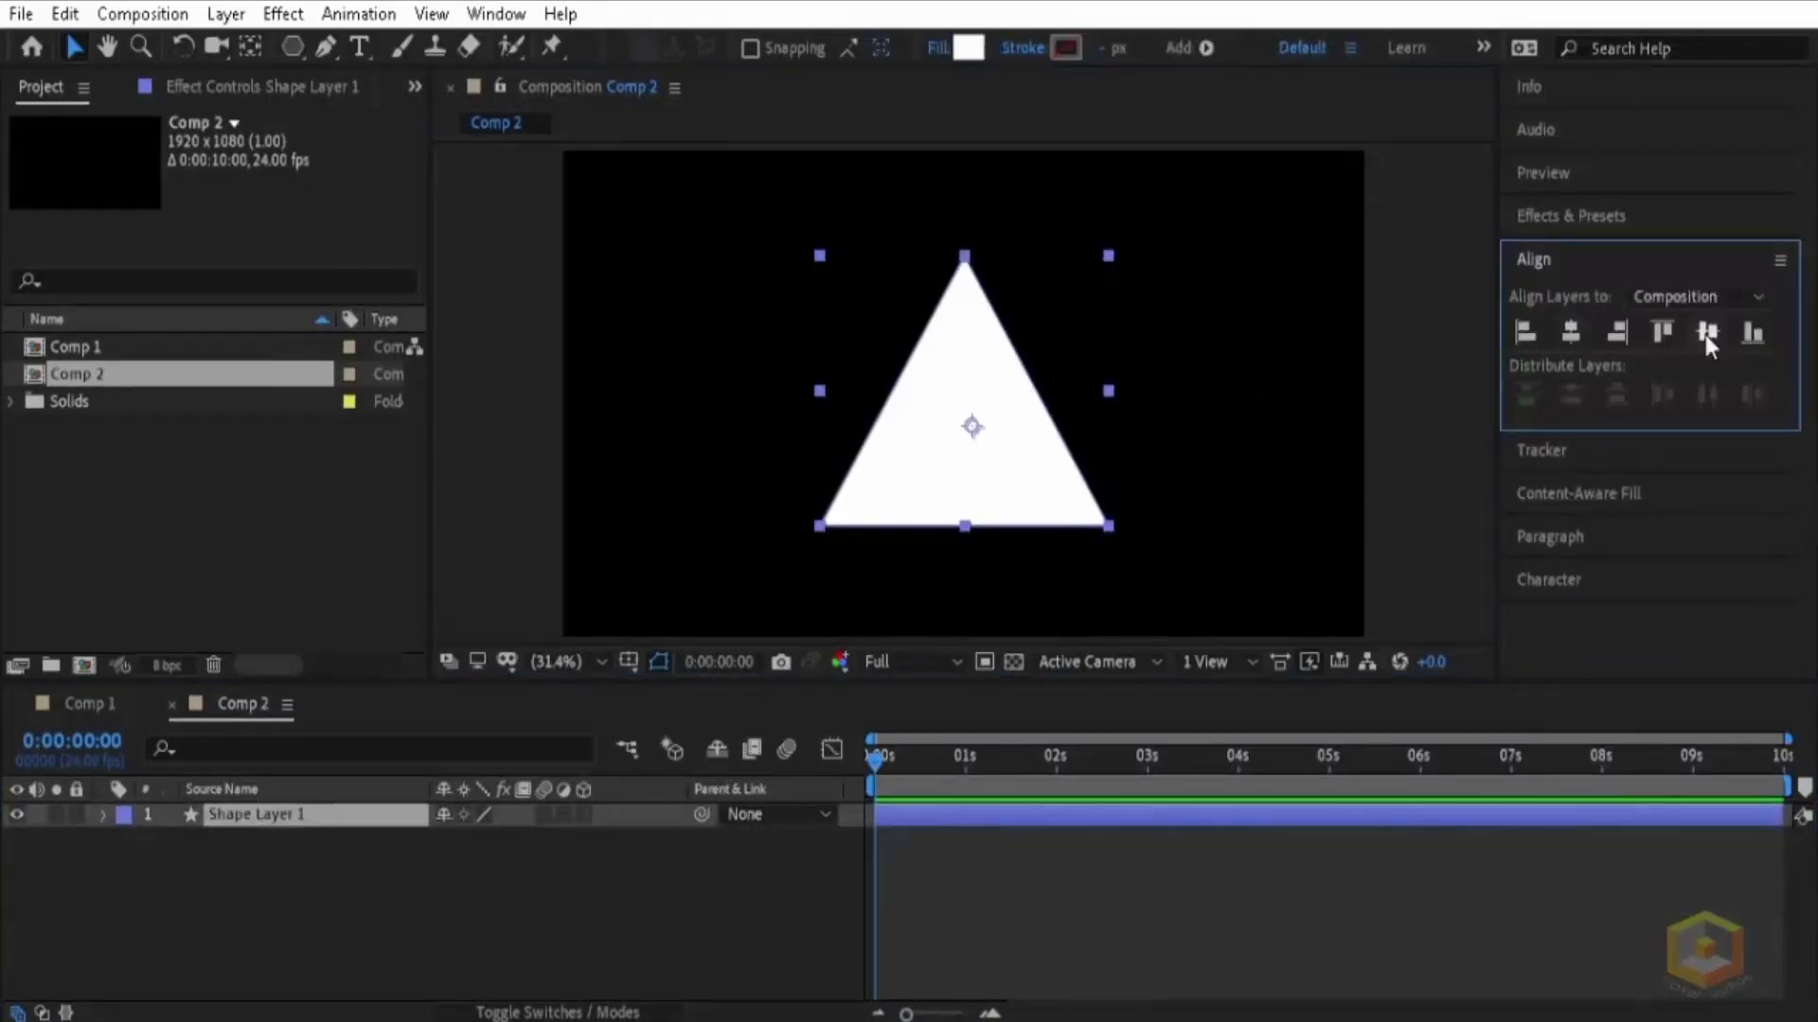
left_click(1719, 338)
Step: Scale the triangle layer to 69%
left_click(265, 821)
key("s")
left_click_drag(476, 846, 438, 849)
left_click(1285, 457)
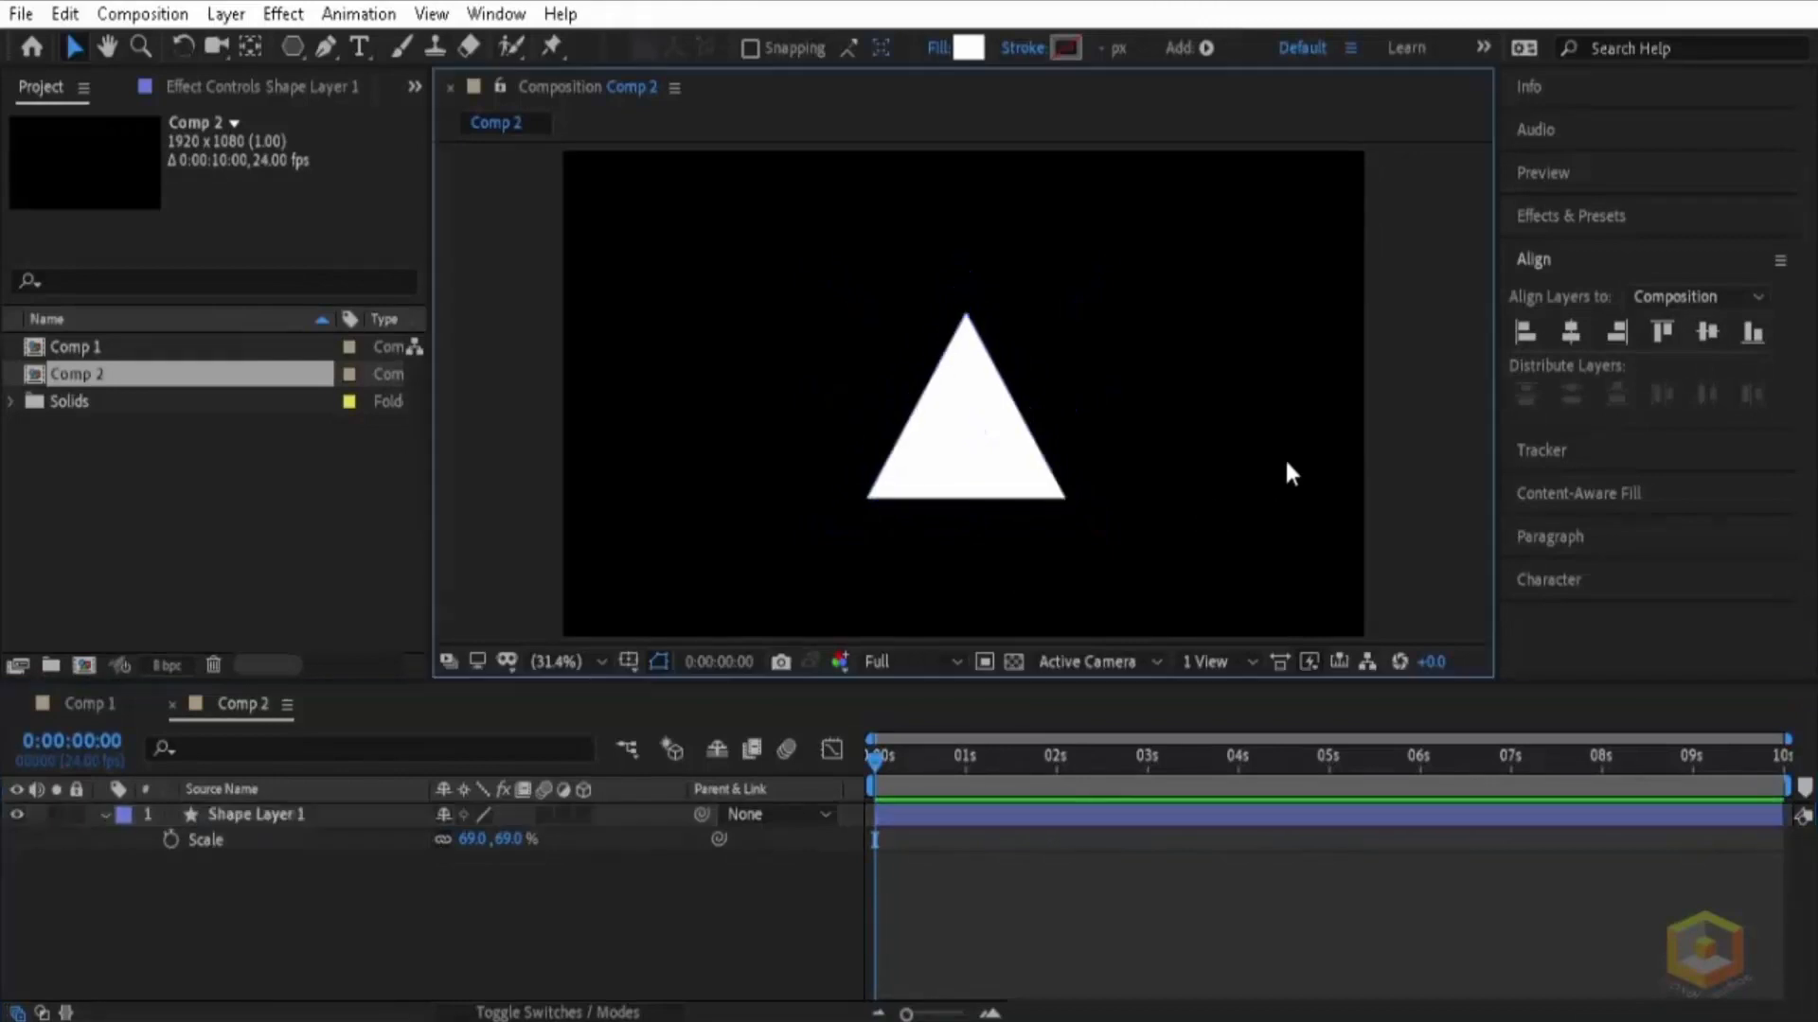
Step: Search the effects for "nois" and apply Noise HLS to the triangle
left_click(1562, 220)
left_click(1576, 254)
type("noi")
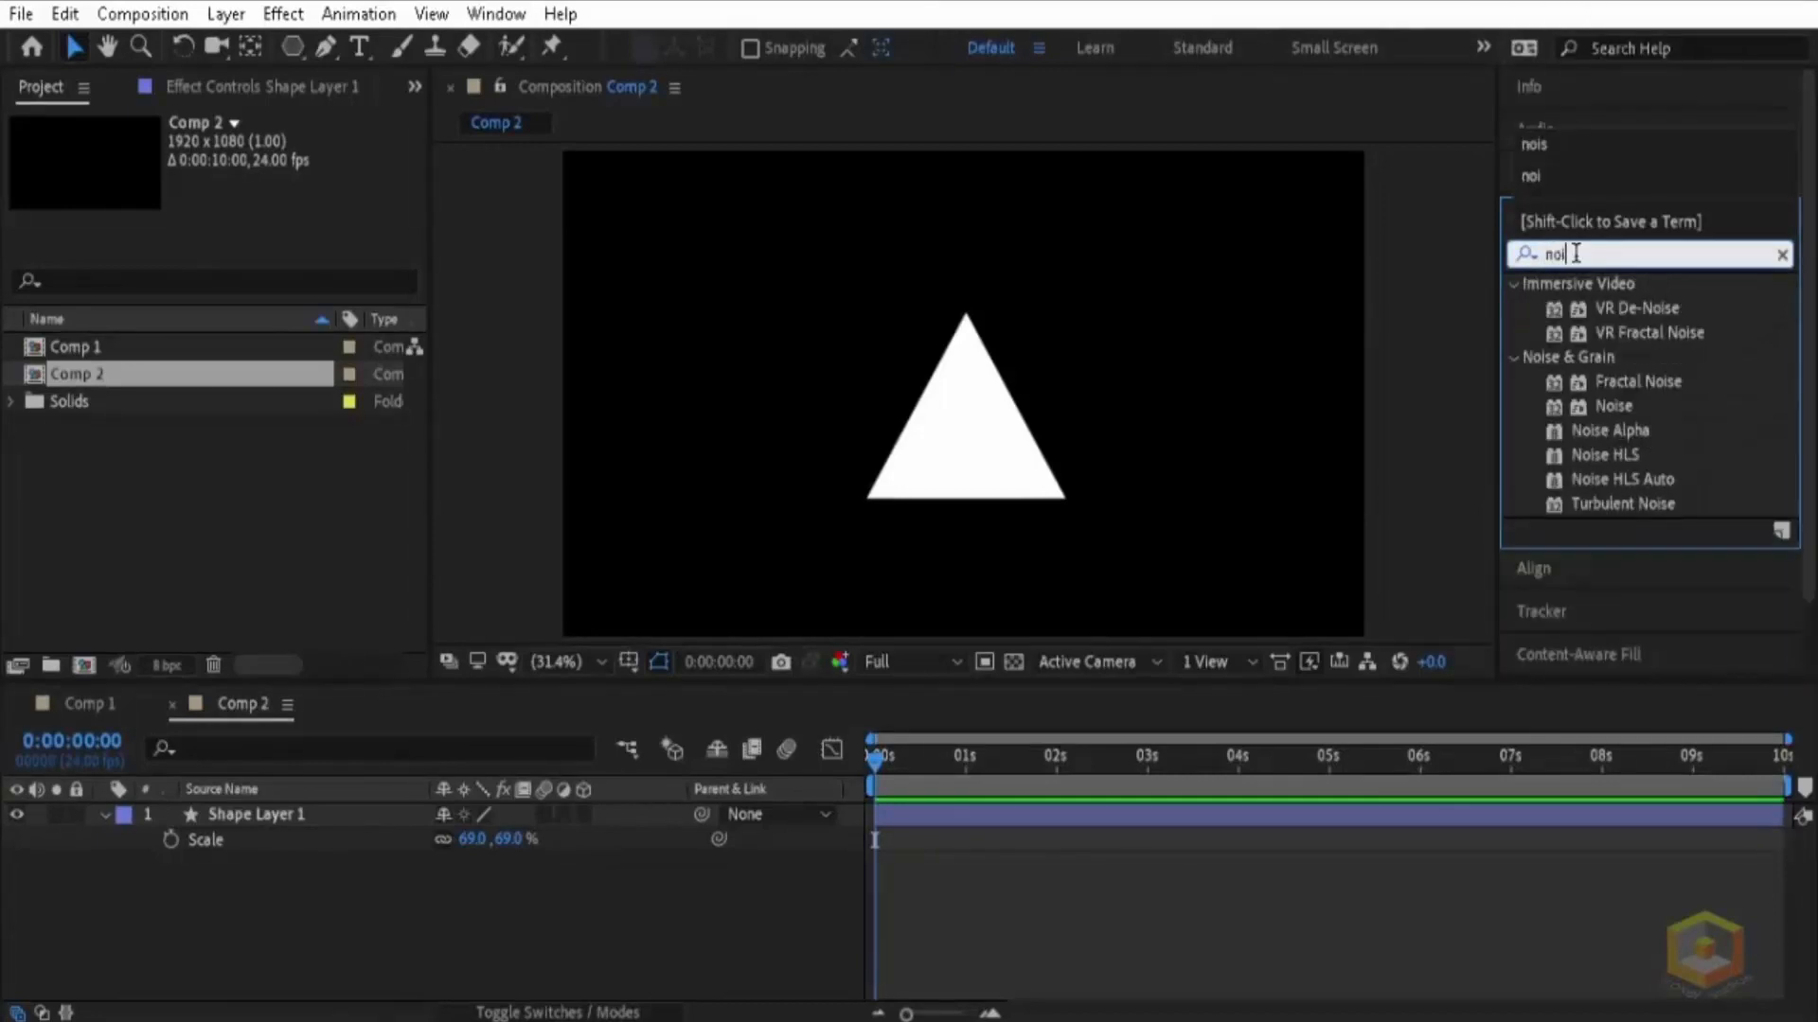
type("s")
left_click(1615, 455)
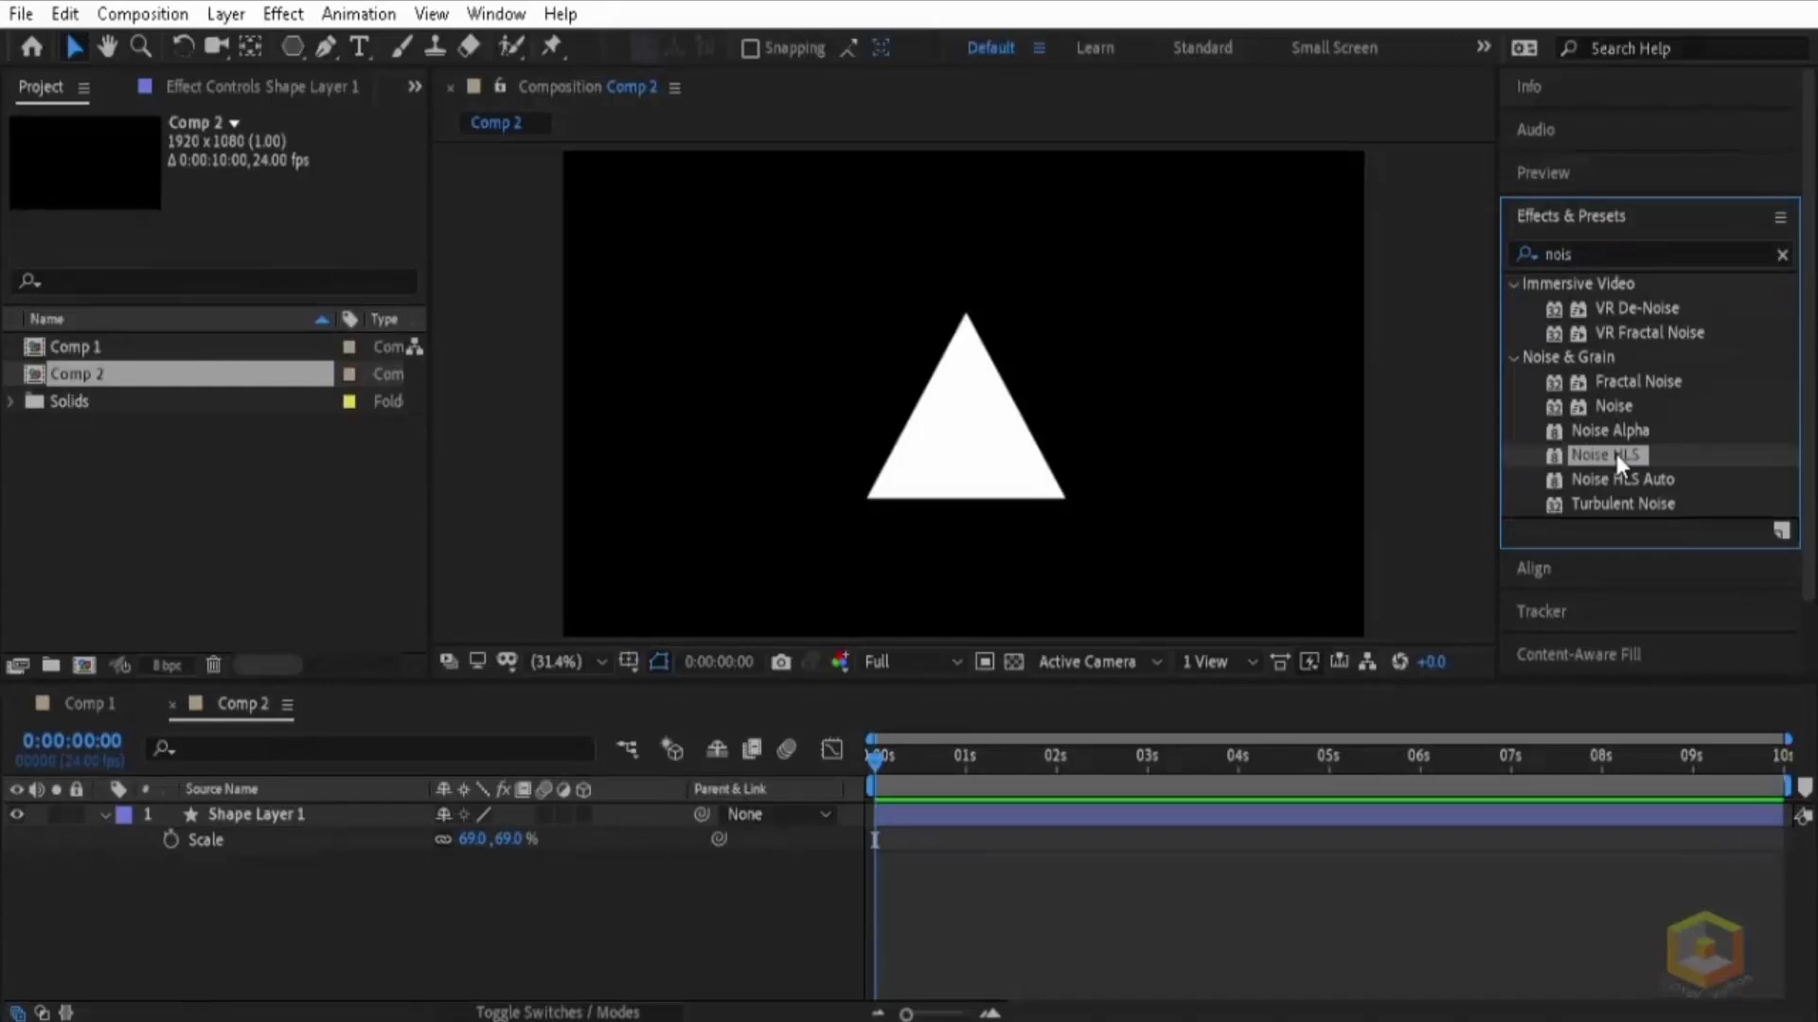
left_click_drag(1616, 455, 1017, 438)
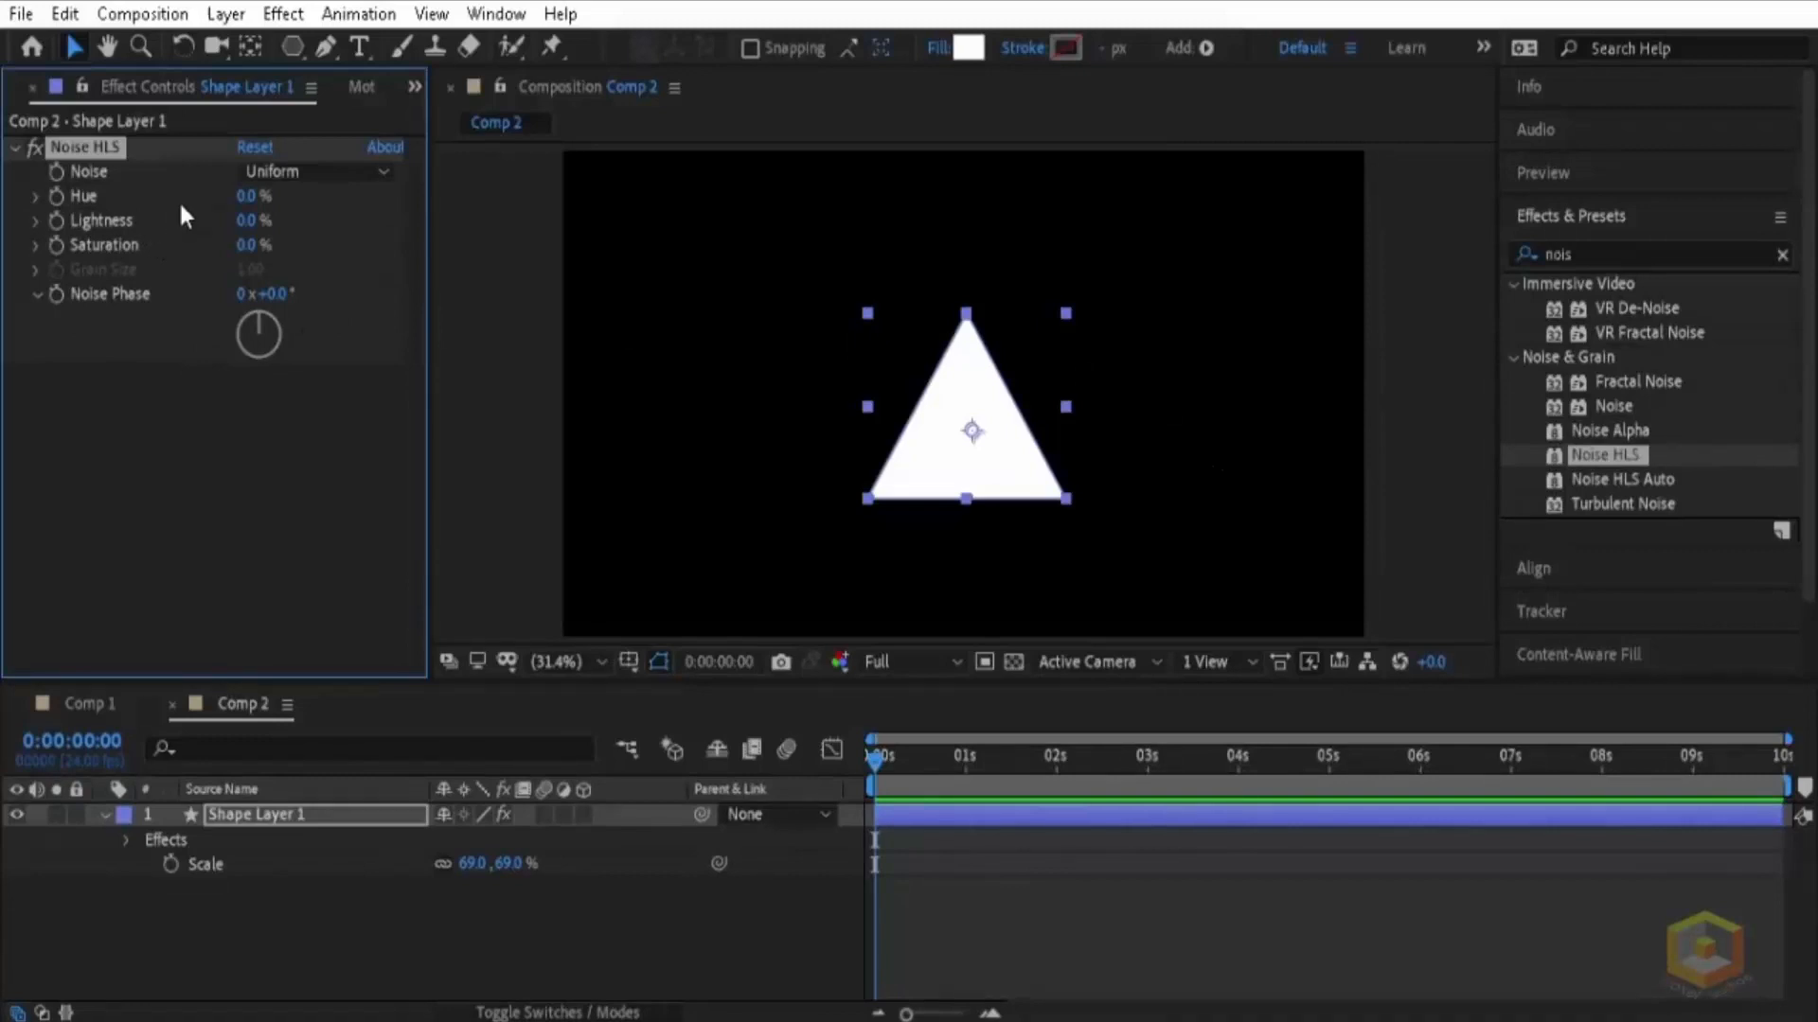
Step: Set the Noise HLS type to Grain, with Lightness 362% and Grain Size 5.41
left_click(271, 171)
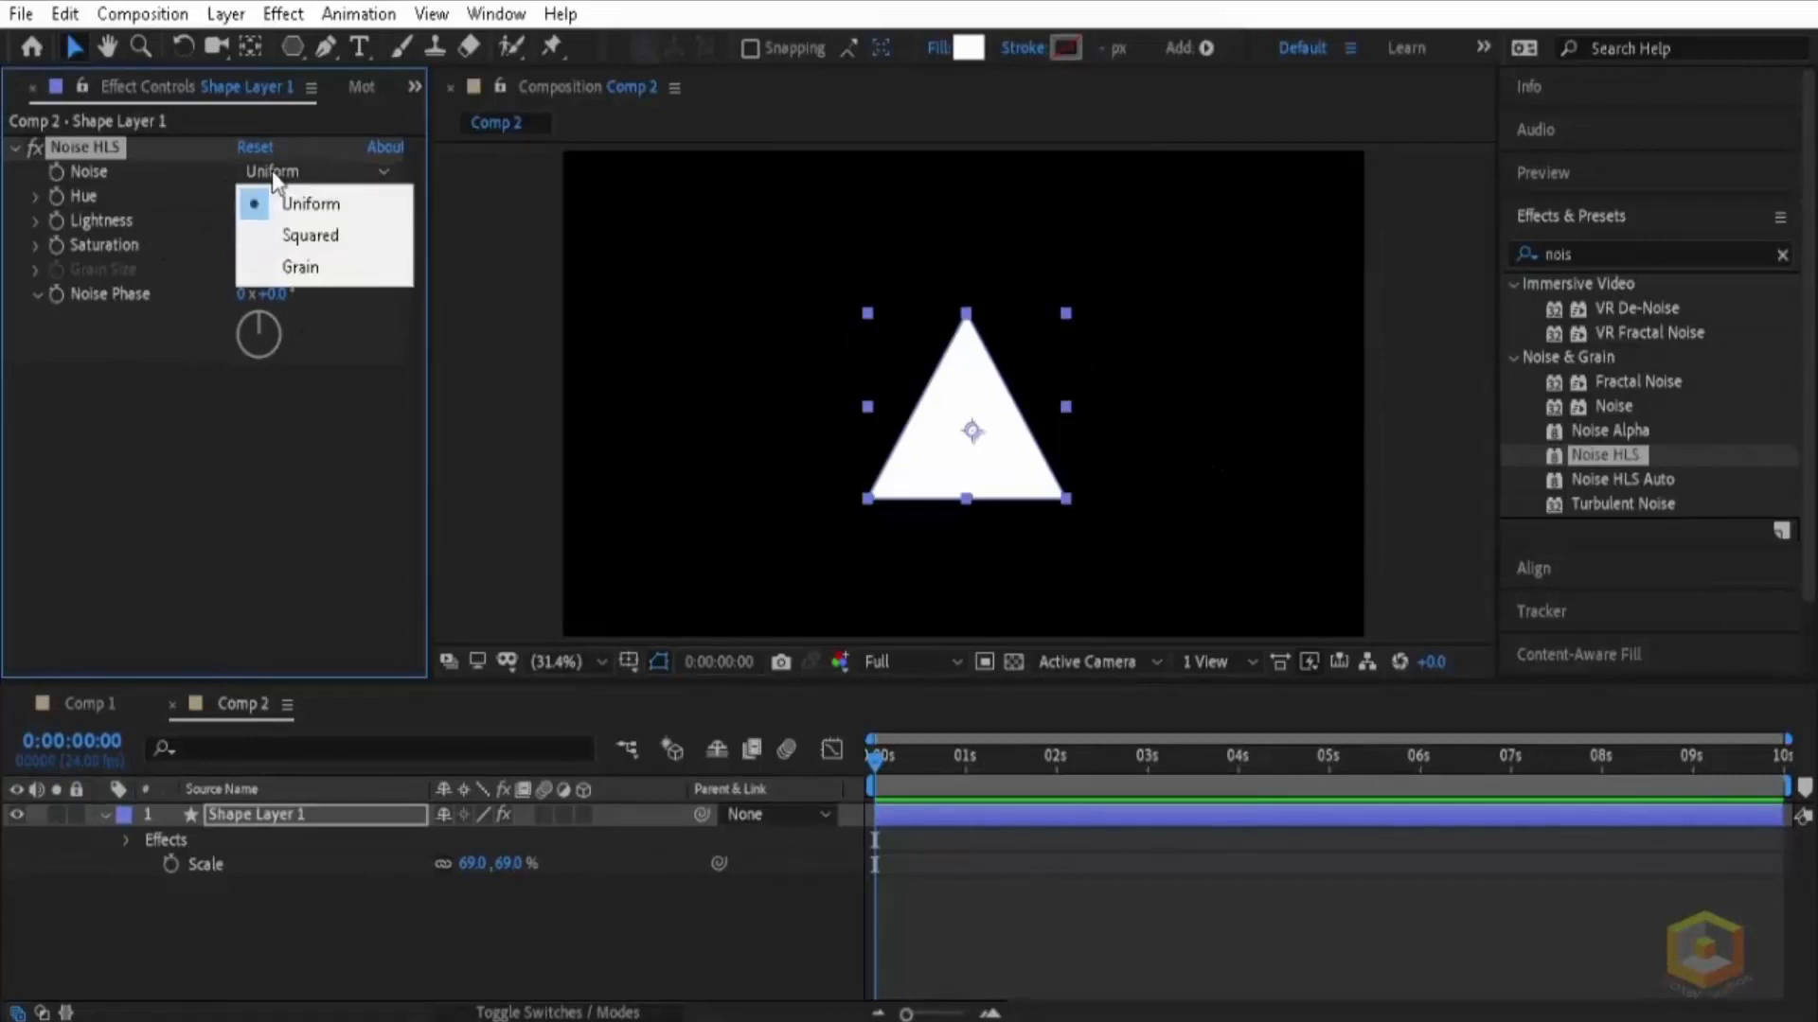
left_click(339, 270)
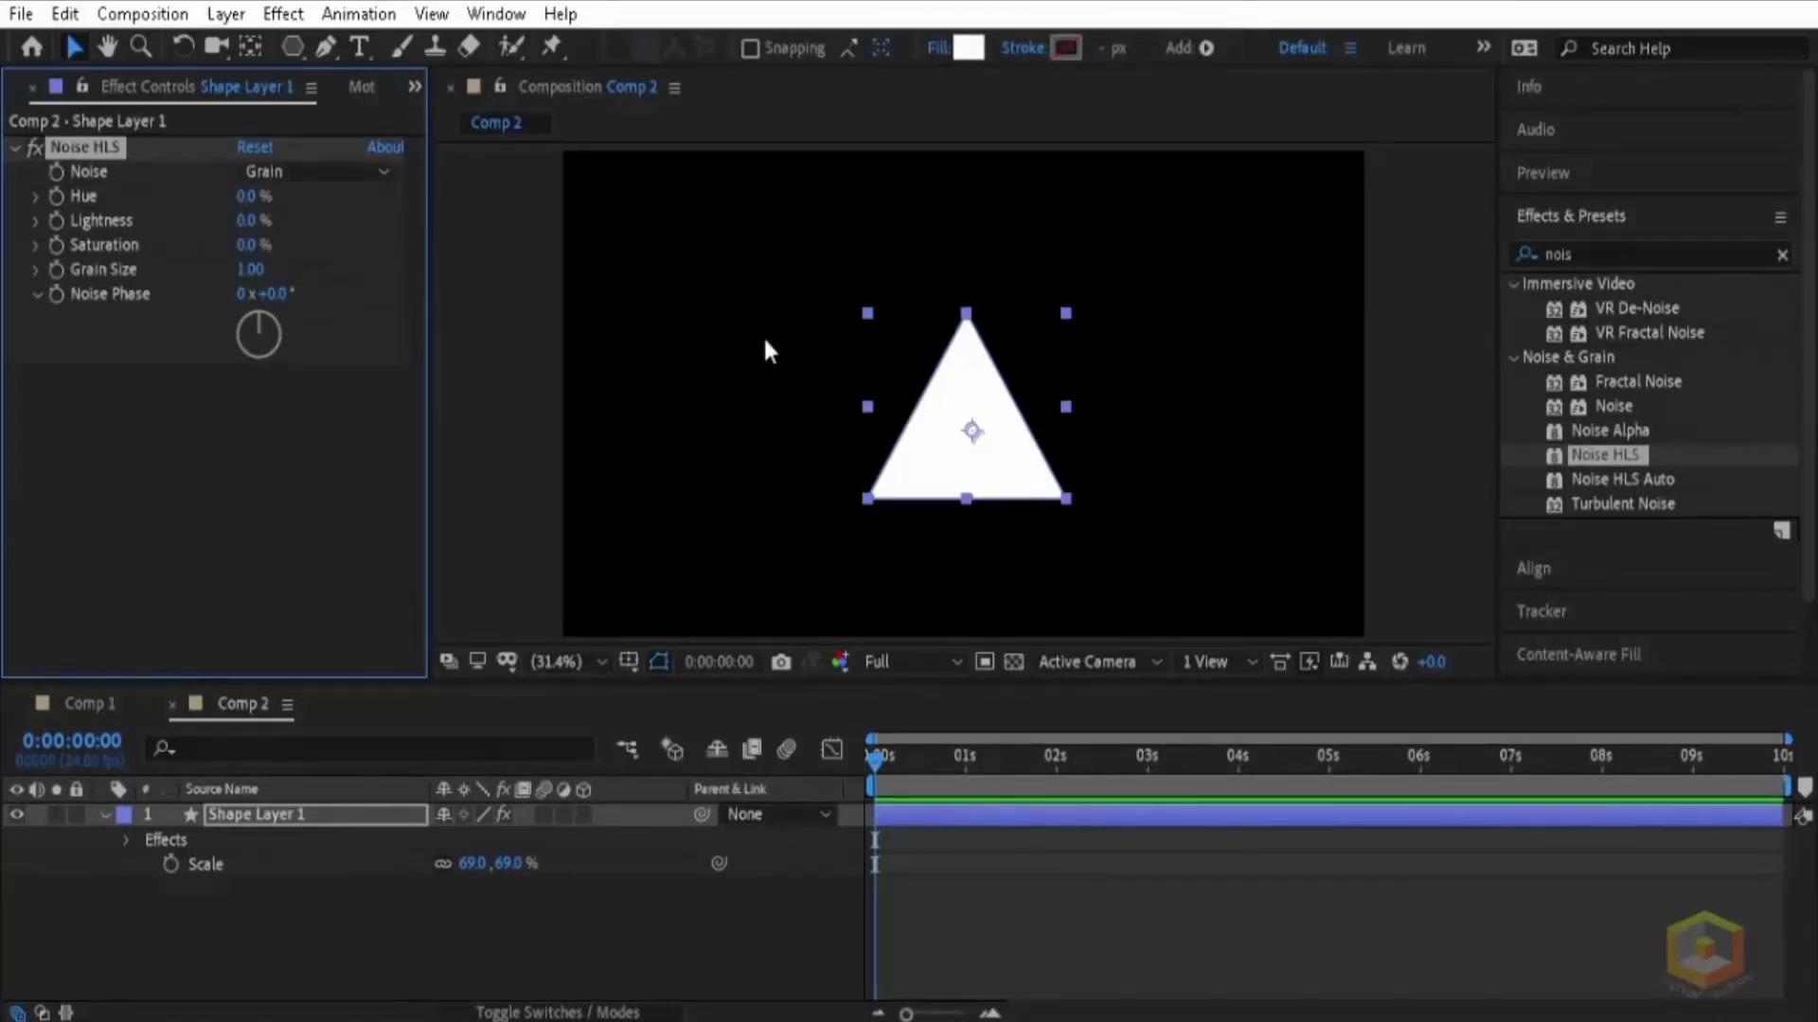
scroll(875, 453, "up", 4)
scroll(885, 459, "down", 2)
left_click_drag(890, 461, 896, 423)
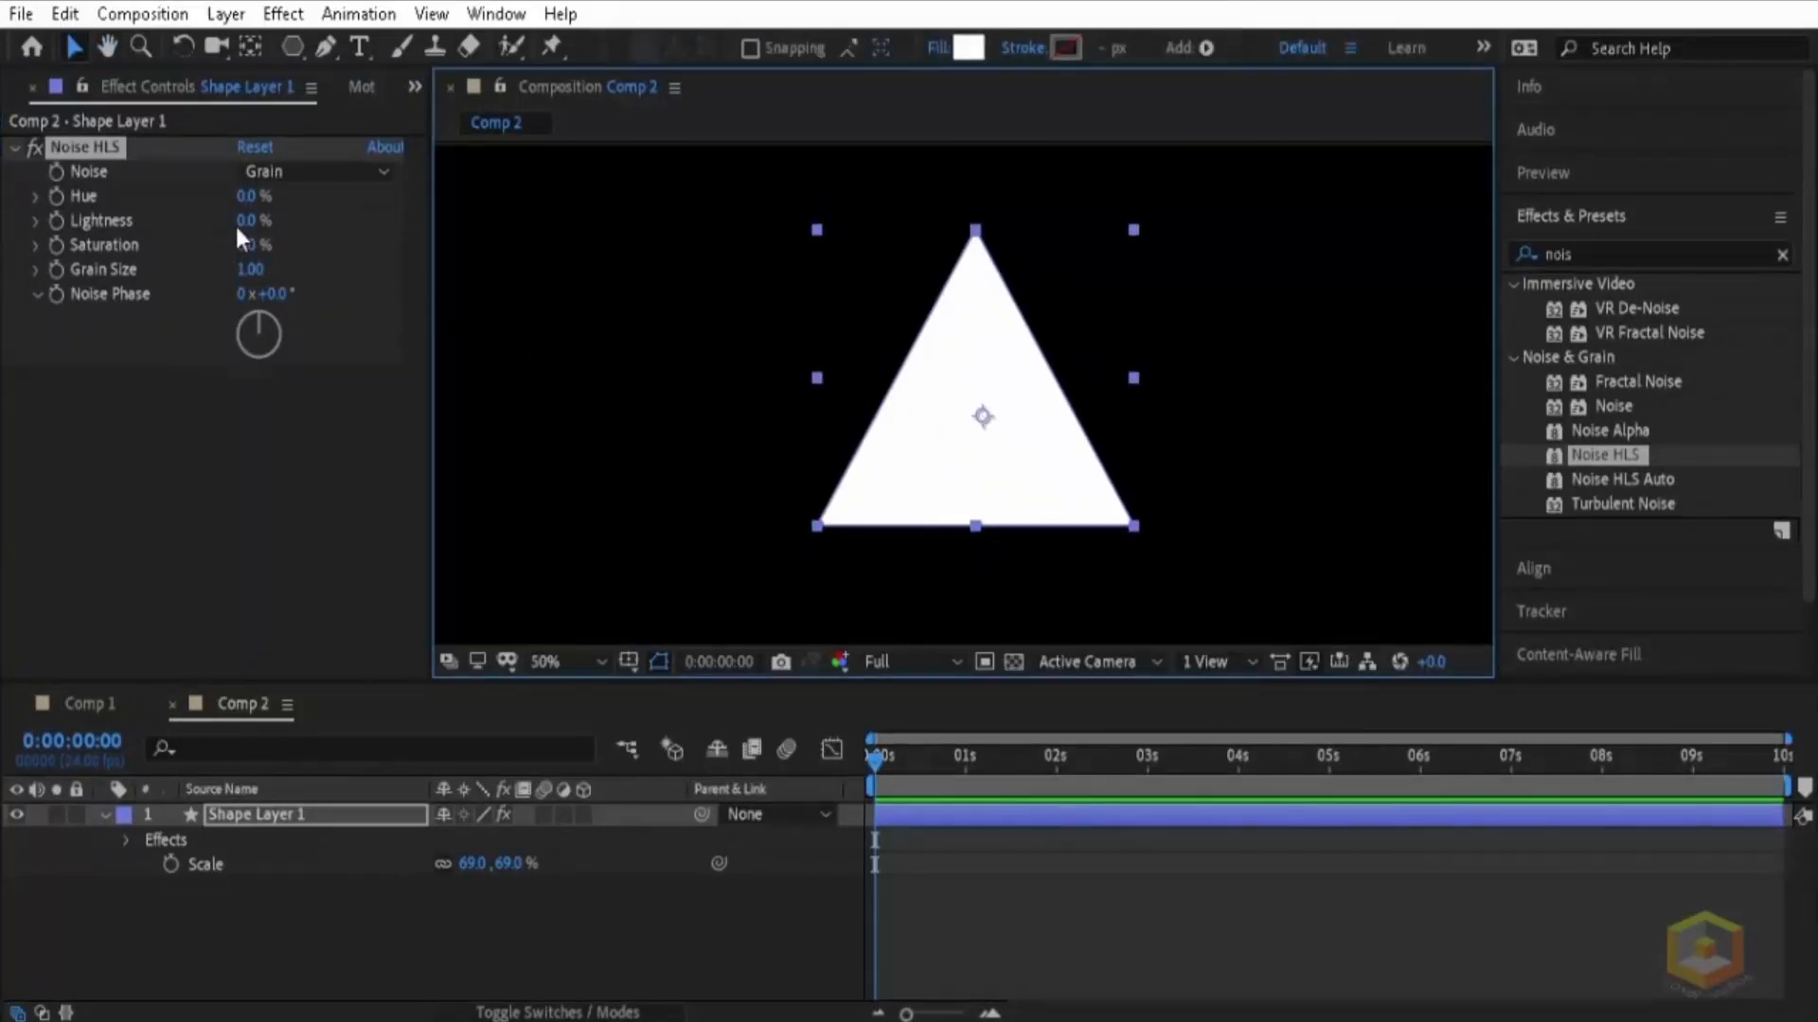
left_click_drag(237, 221, 489, 273)
left_click_drag(303, 279, 666, 284)
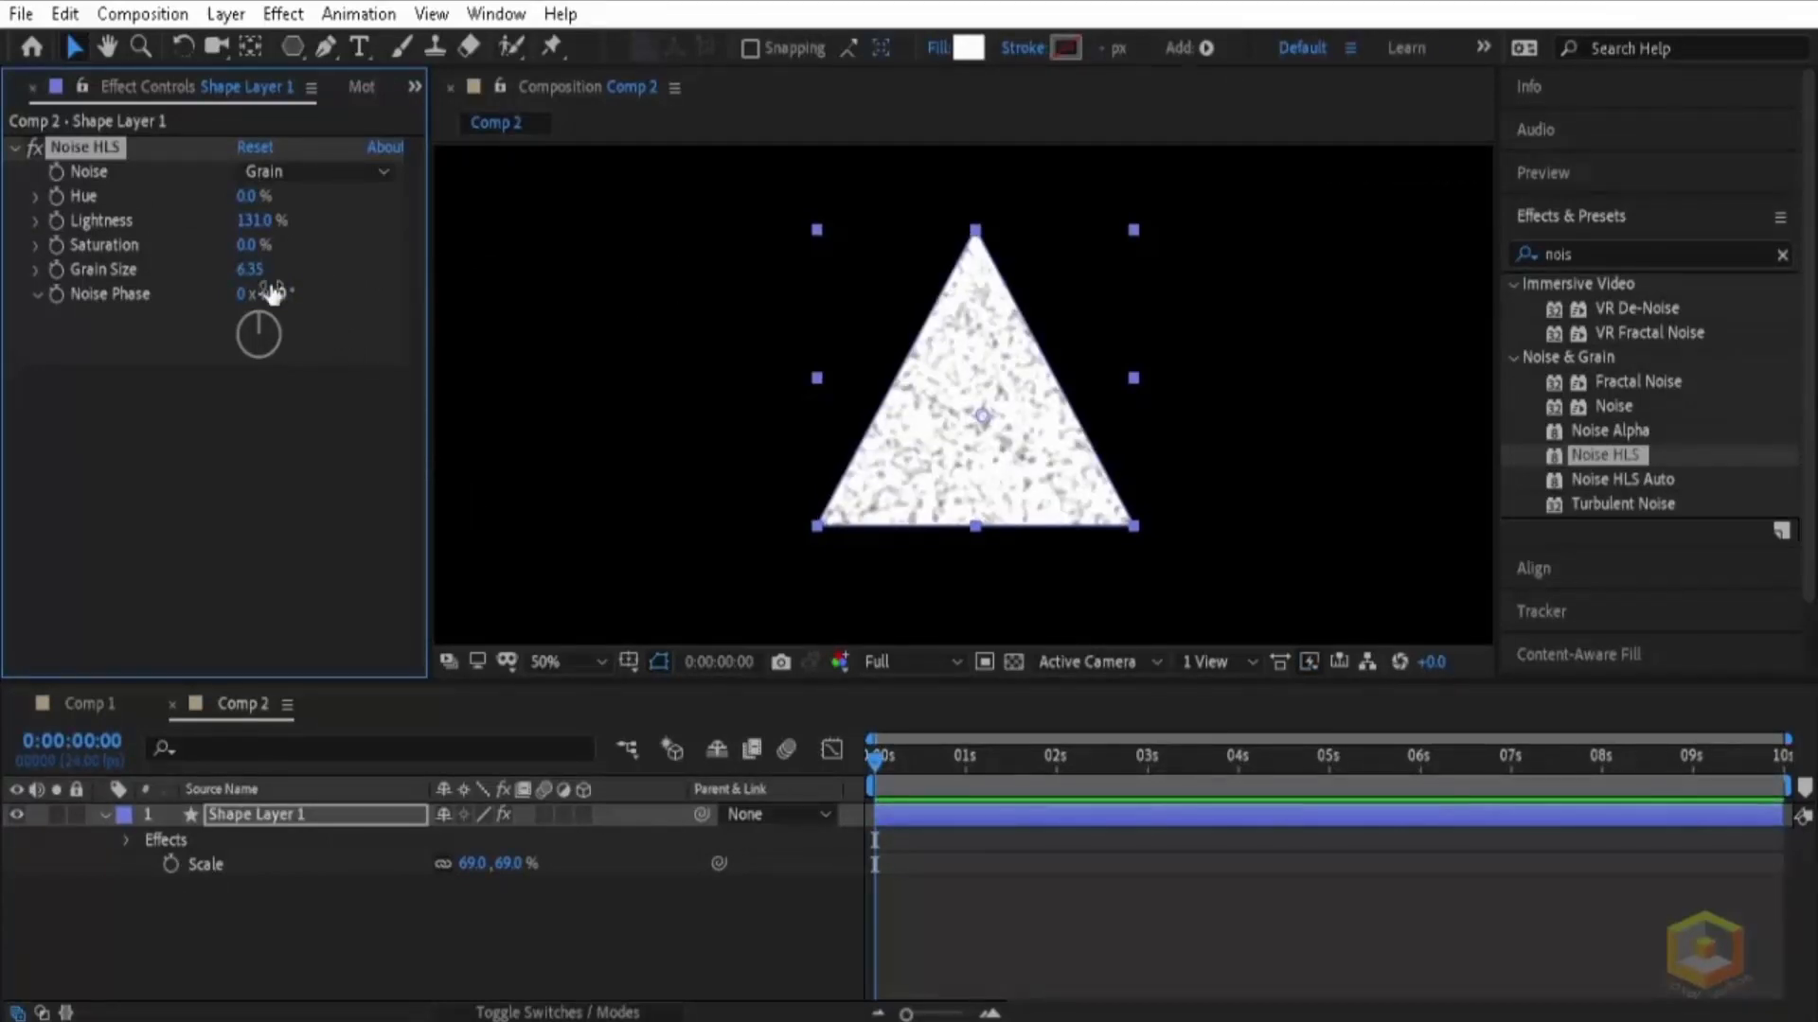
left_click_drag(251, 270, 138, 276)
scroll(980, 393, "up", 2)
scroll(987, 418, "down", 2)
left_click_drag(243, 232, 317, 235)
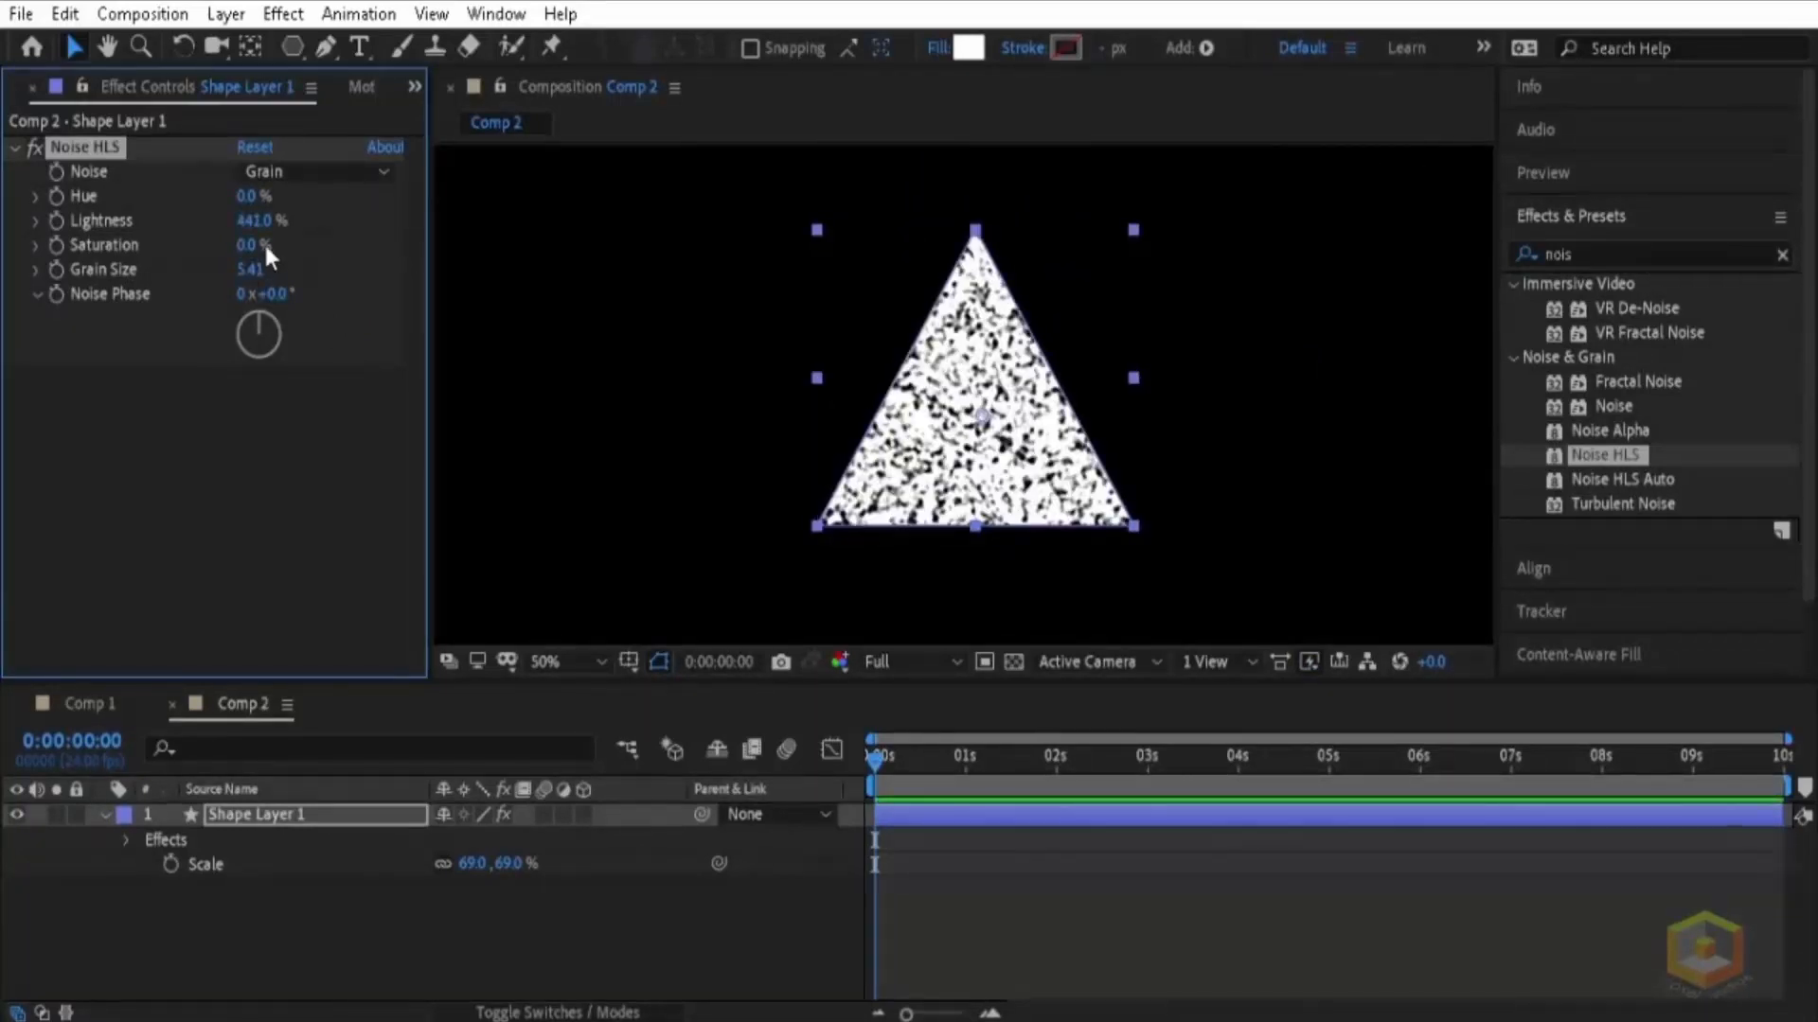
left_click(1300, 357)
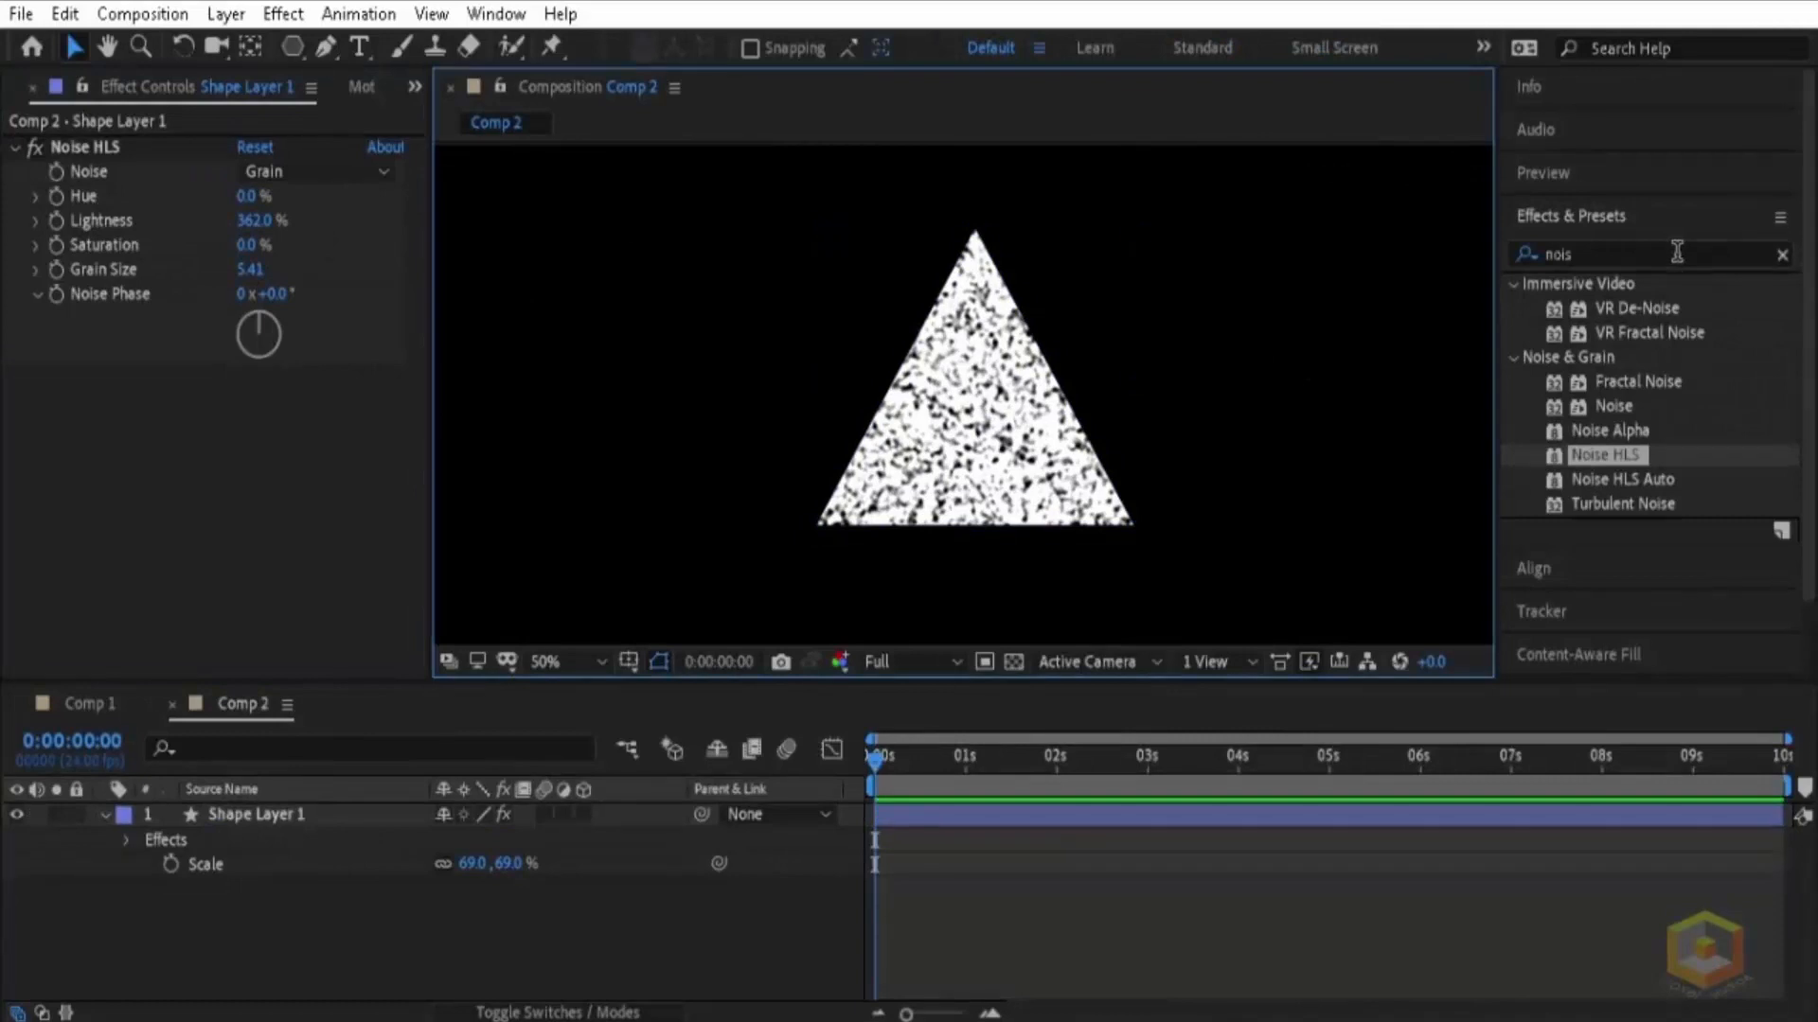
Step: Search the effects for "contrast" and apply Brightness & Contrast to the triangle
left_click(1676, 252)
double_click(1583, 256)
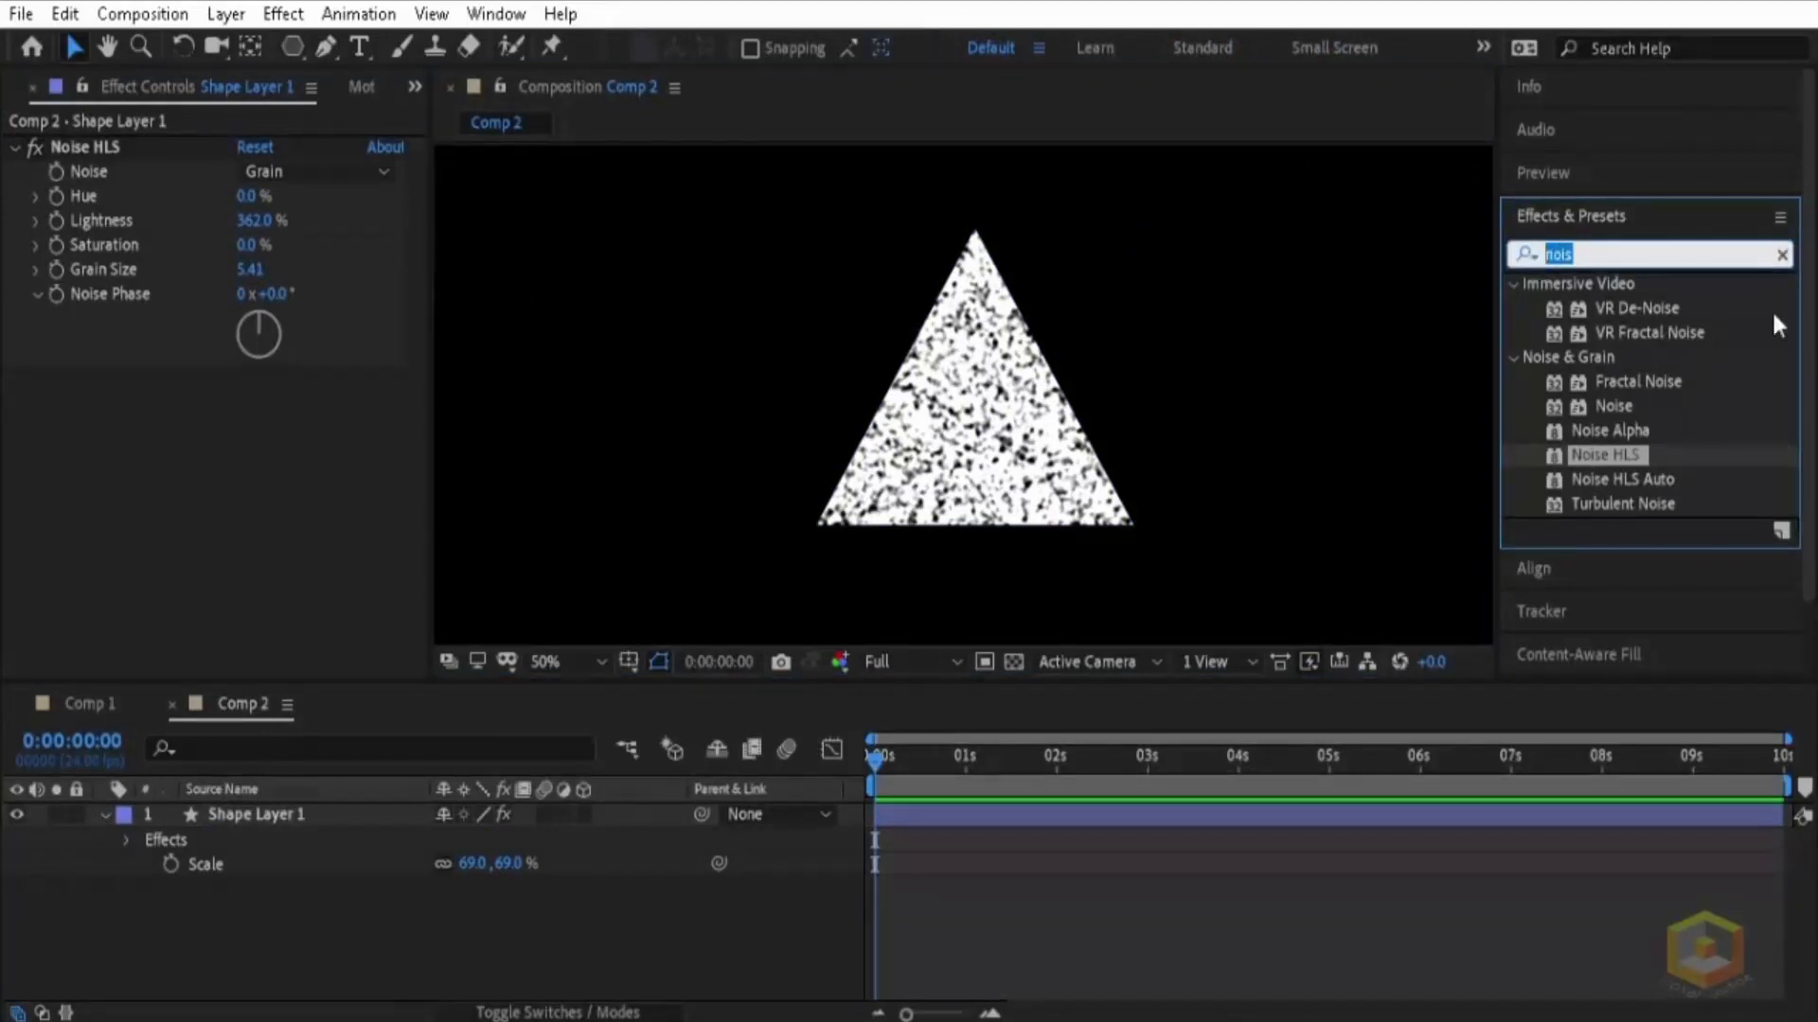
type("con")
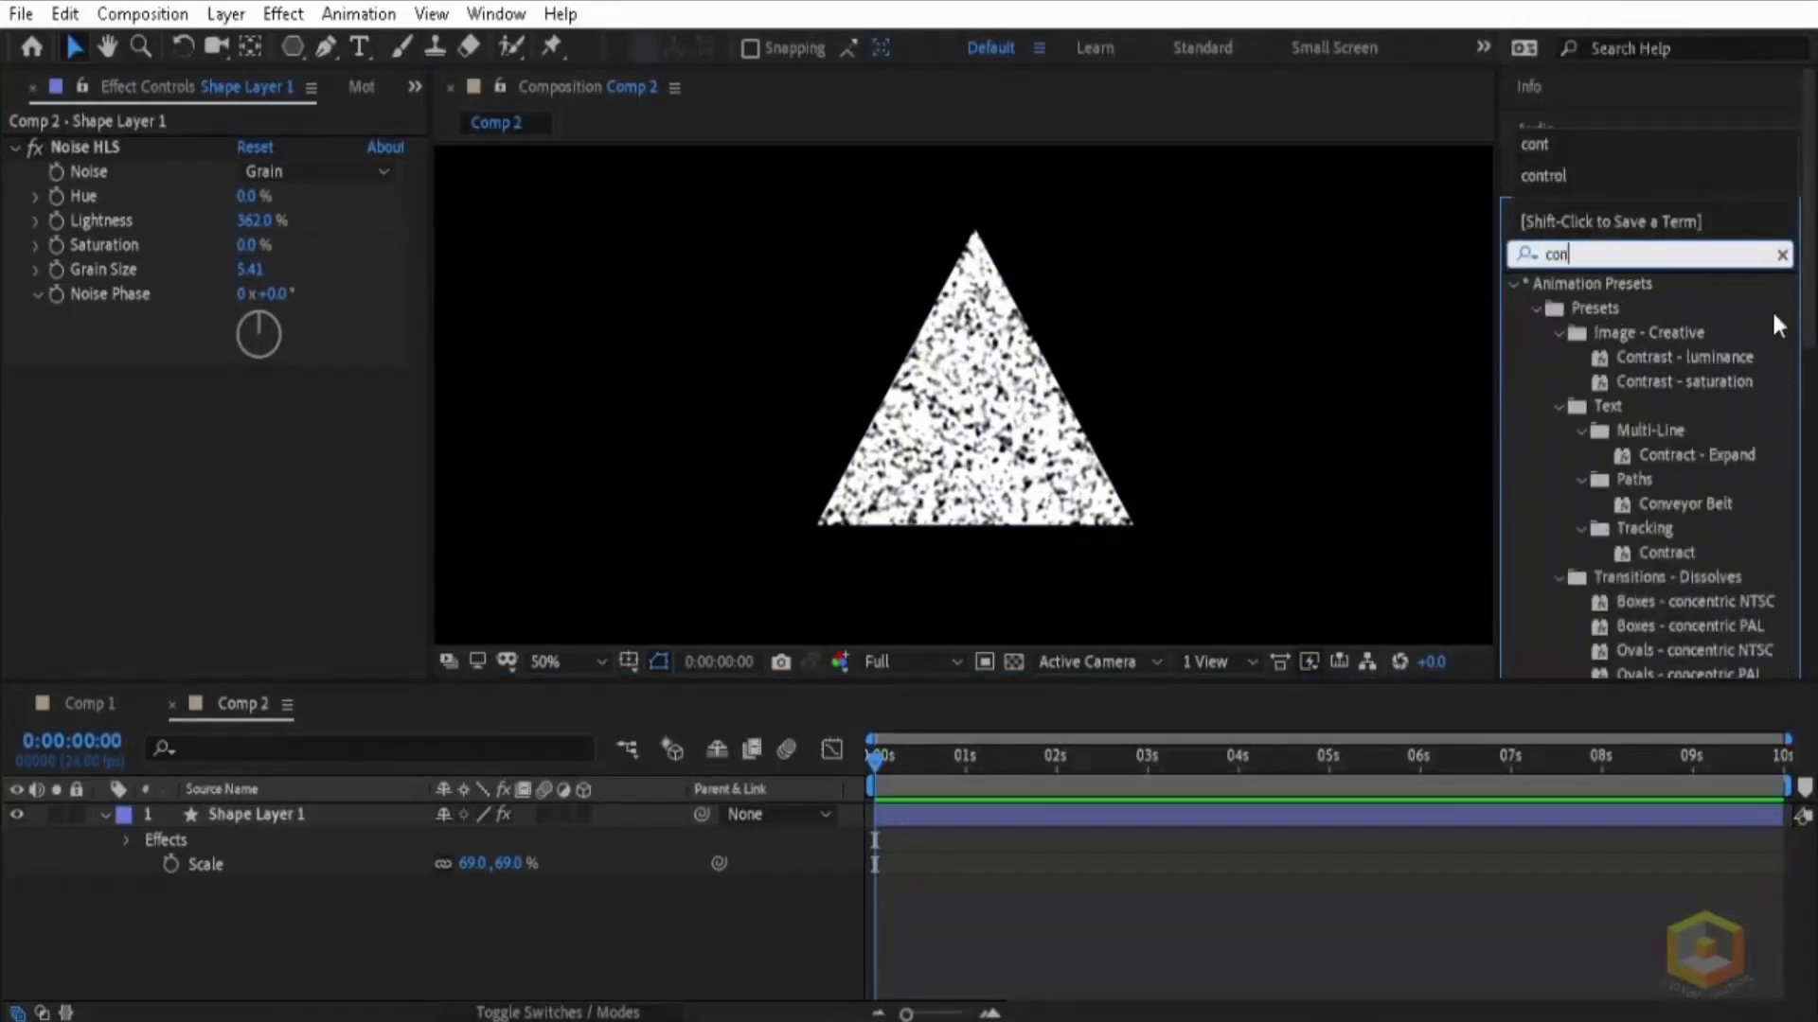
type("trast")
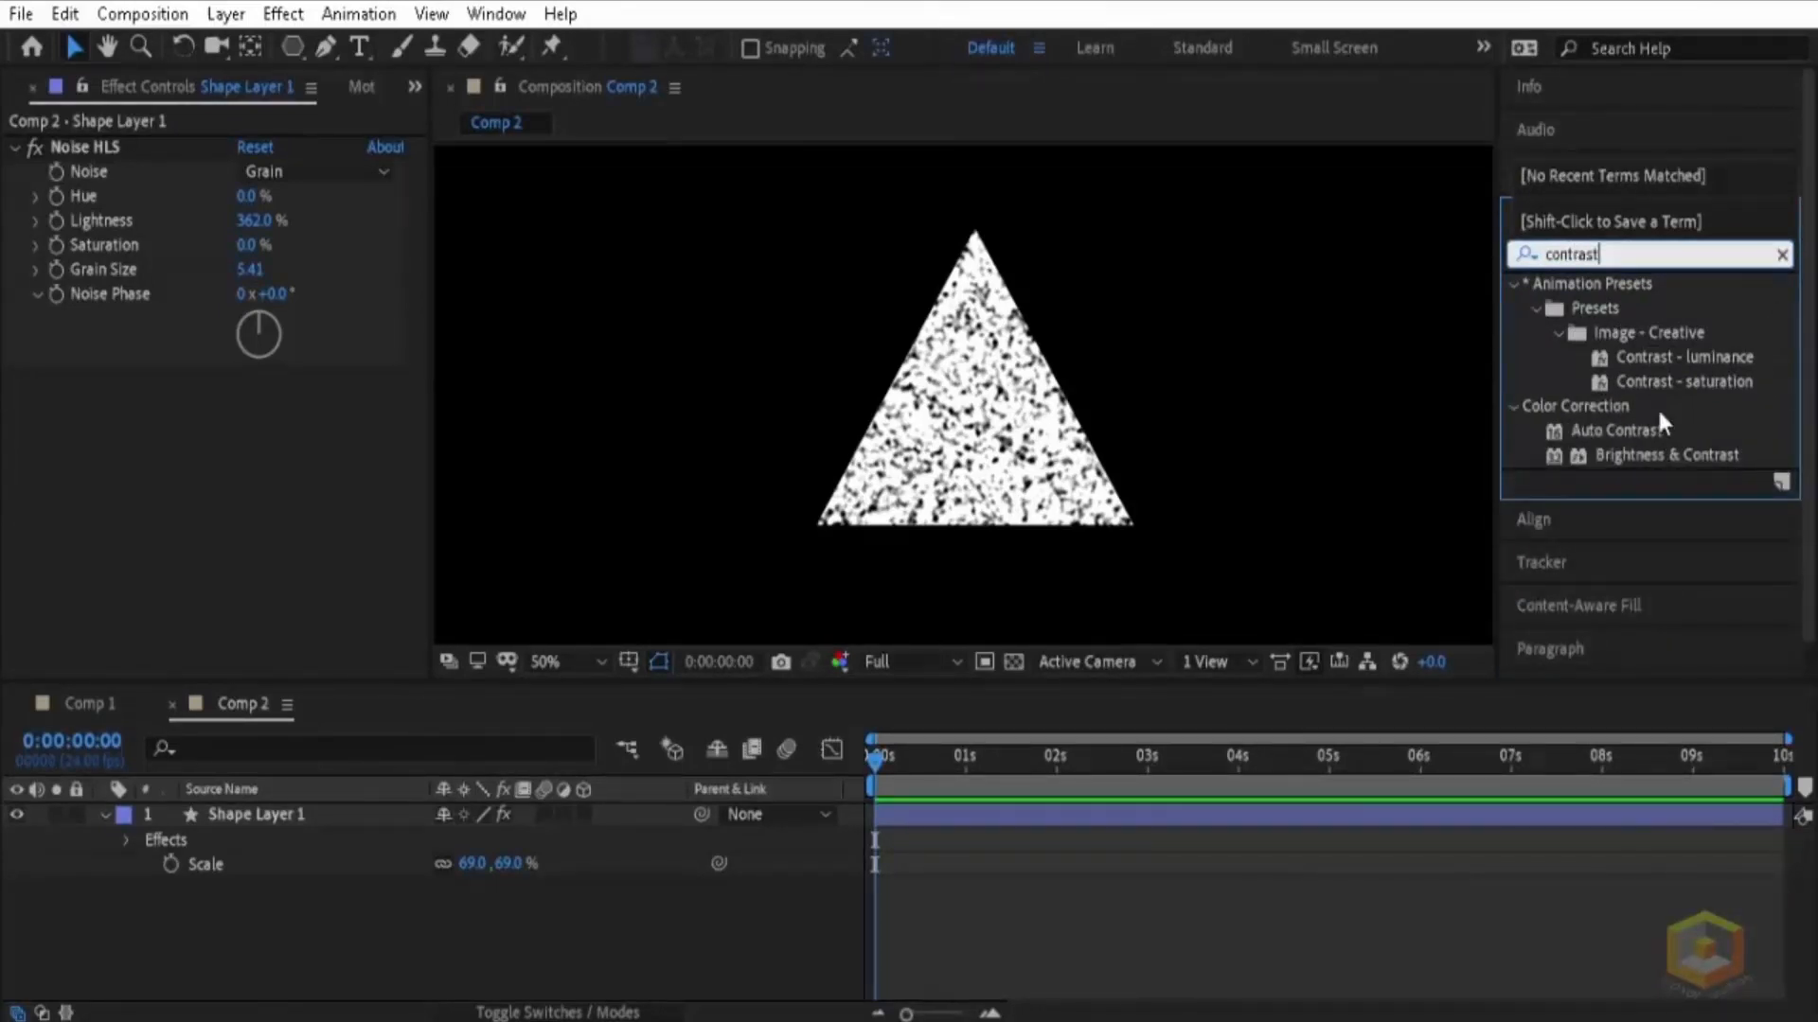
left_click_drag(1651, 457, 1015, 458)
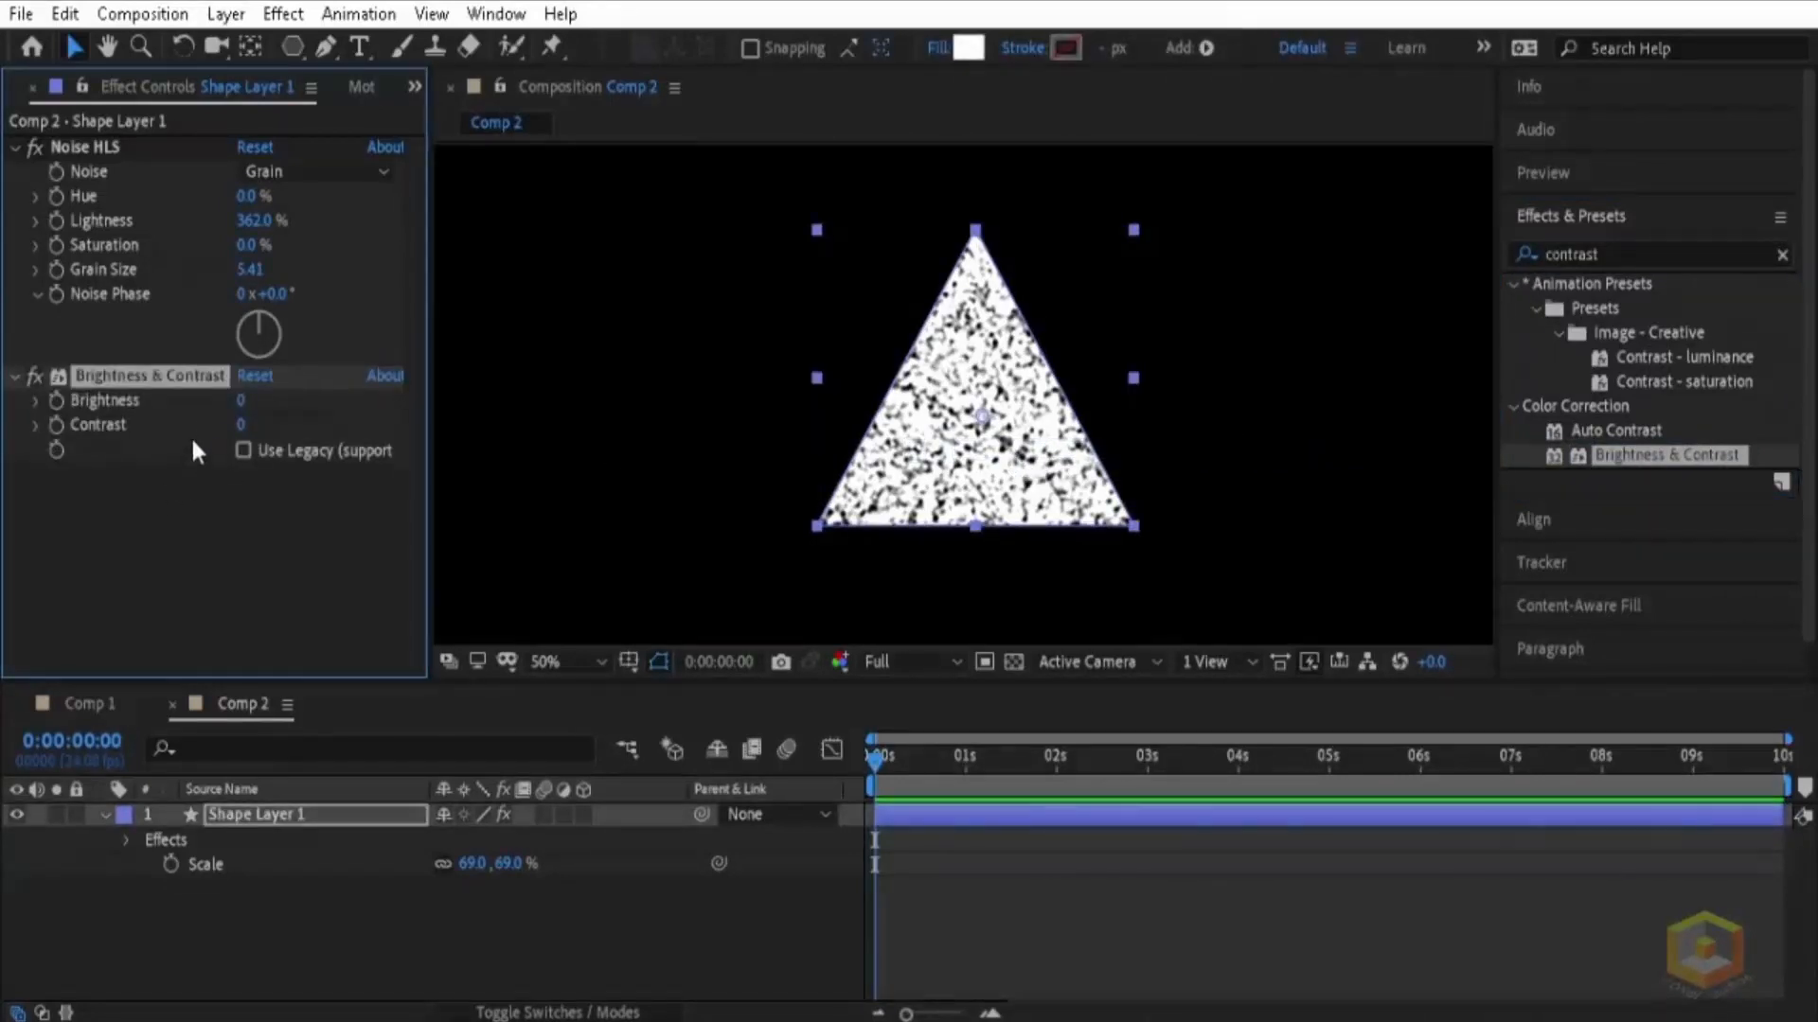
Step: Set the Brightness & Contrast effect to Contrast 100 and Brightness 0
left_click_drag(267, 401, 977, 432)
scroll(977, 429, "up", 1)
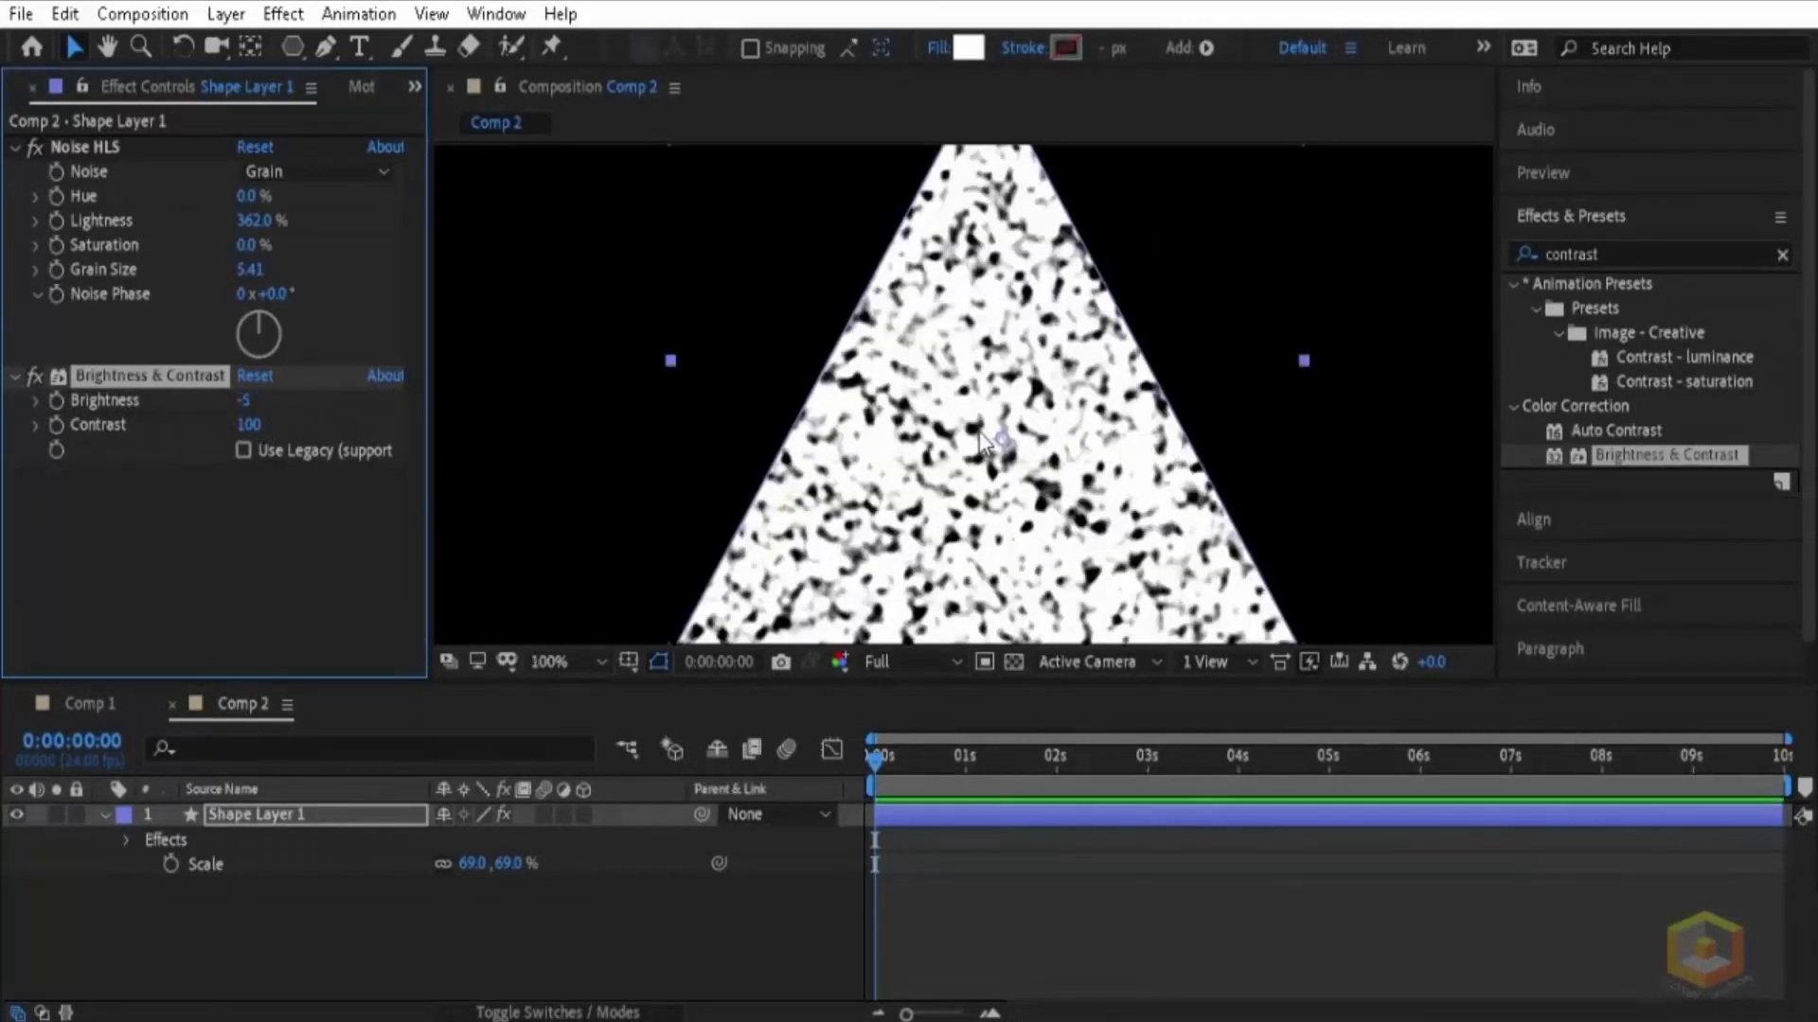
left_click_drag(244, 402, 440, 424)
left_click(257, 396)
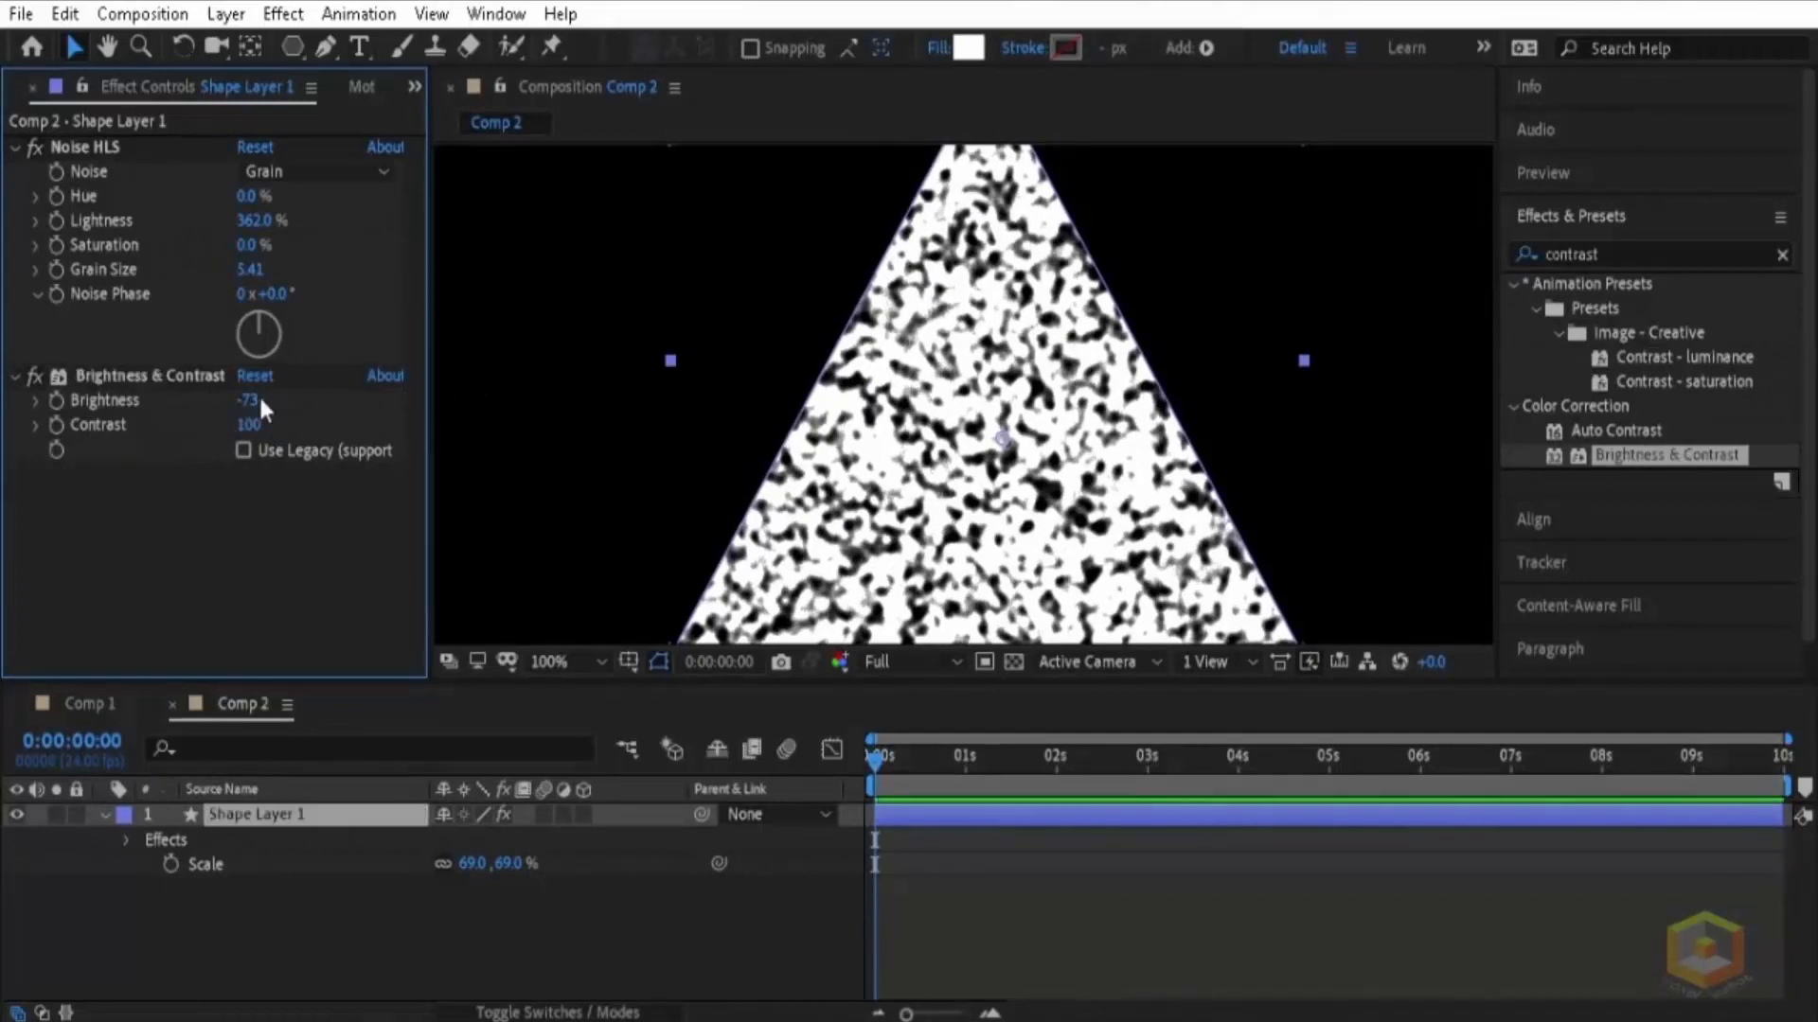
type("0")
key("Return")
Step: Reduce the Noise HLS effect to Lightness 197% and Grain Size 2.72
left_click_drag(253, 223, 20, 247)
left_click_drag(258, 271, 8, 273)
scroll(764, 390, "down", 1)
left_click(1251, 490)
Step: Change the triangle's fill type to Linear Gradient
left_click(1020, 484)
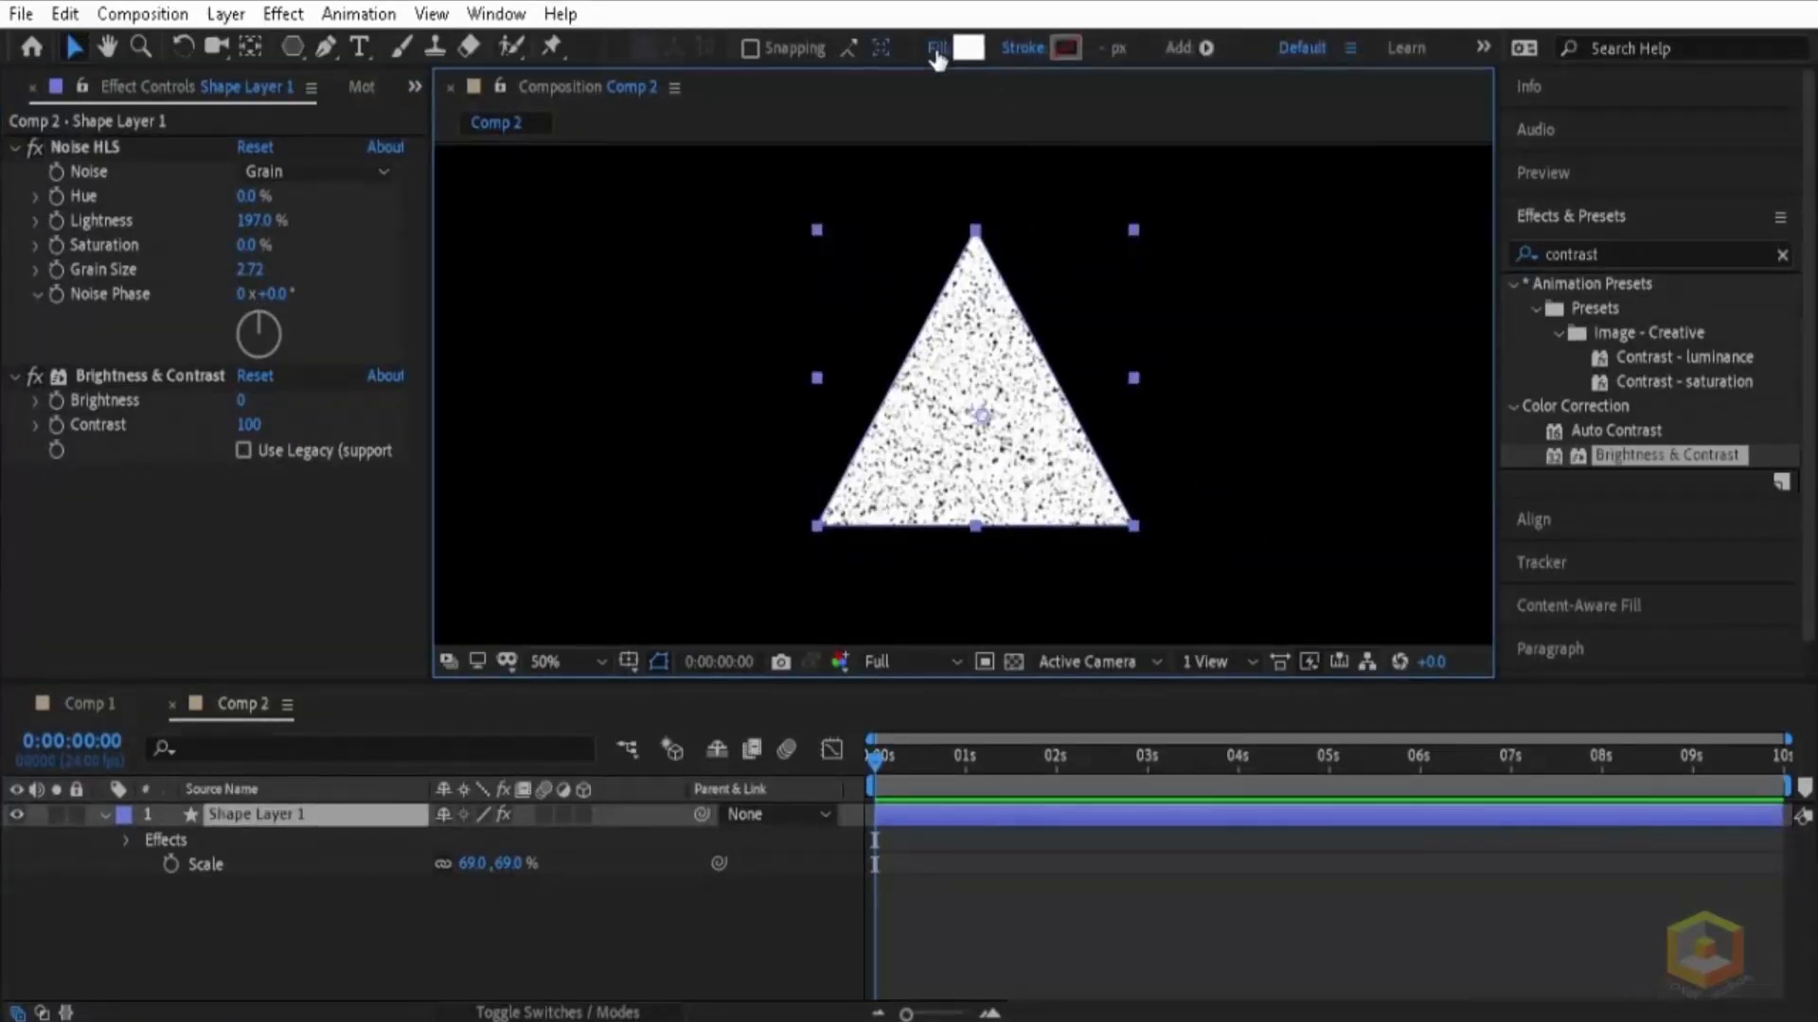
left_click(934, 47)
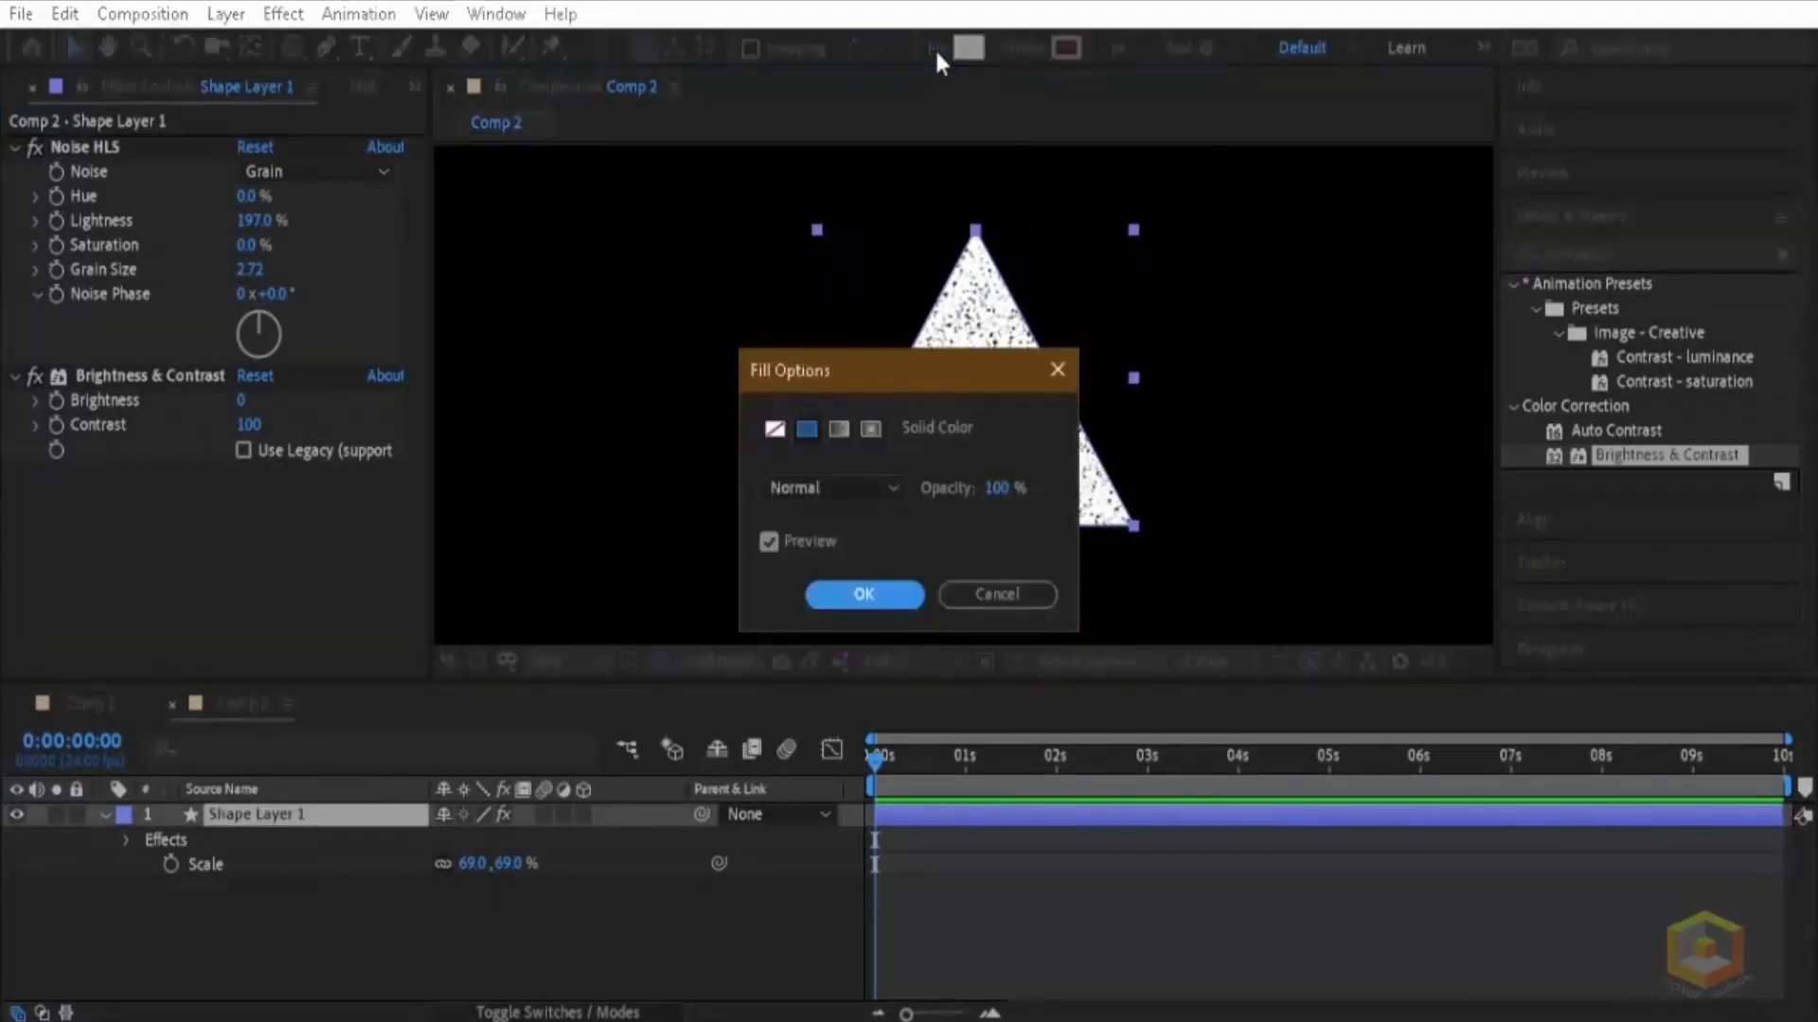
left_click(837, 429)
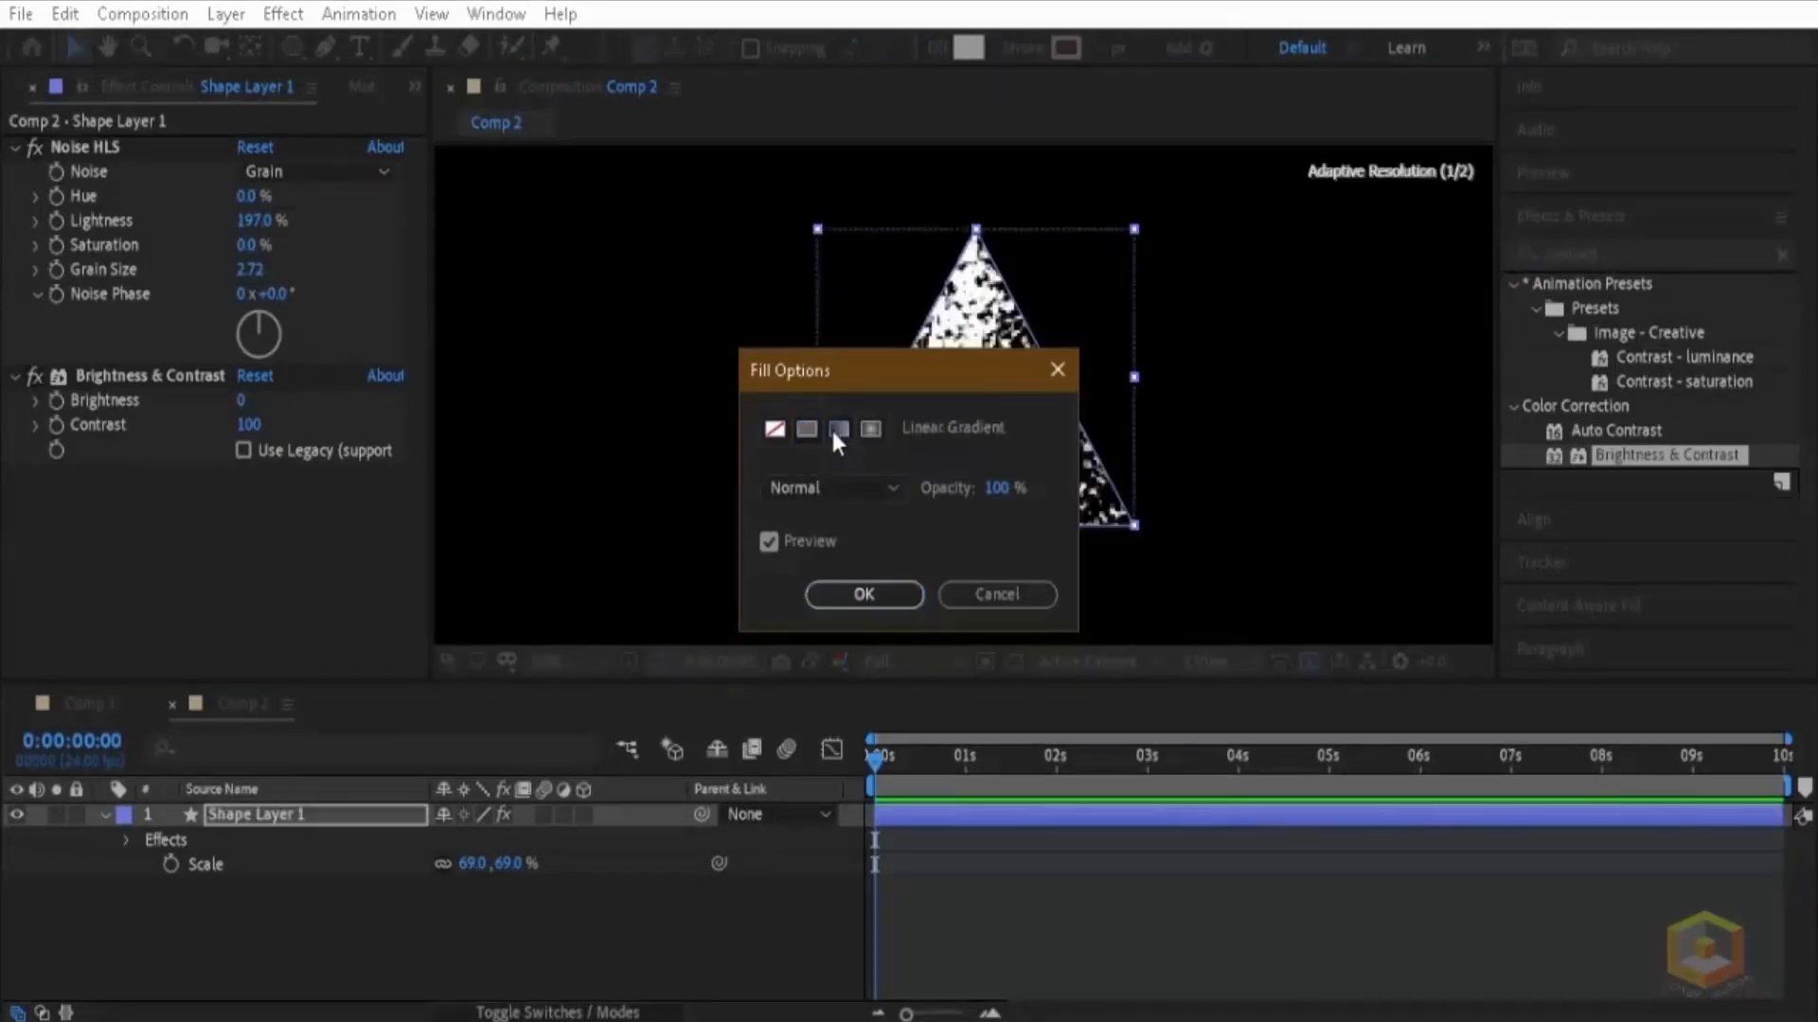
left_click(846, 596)
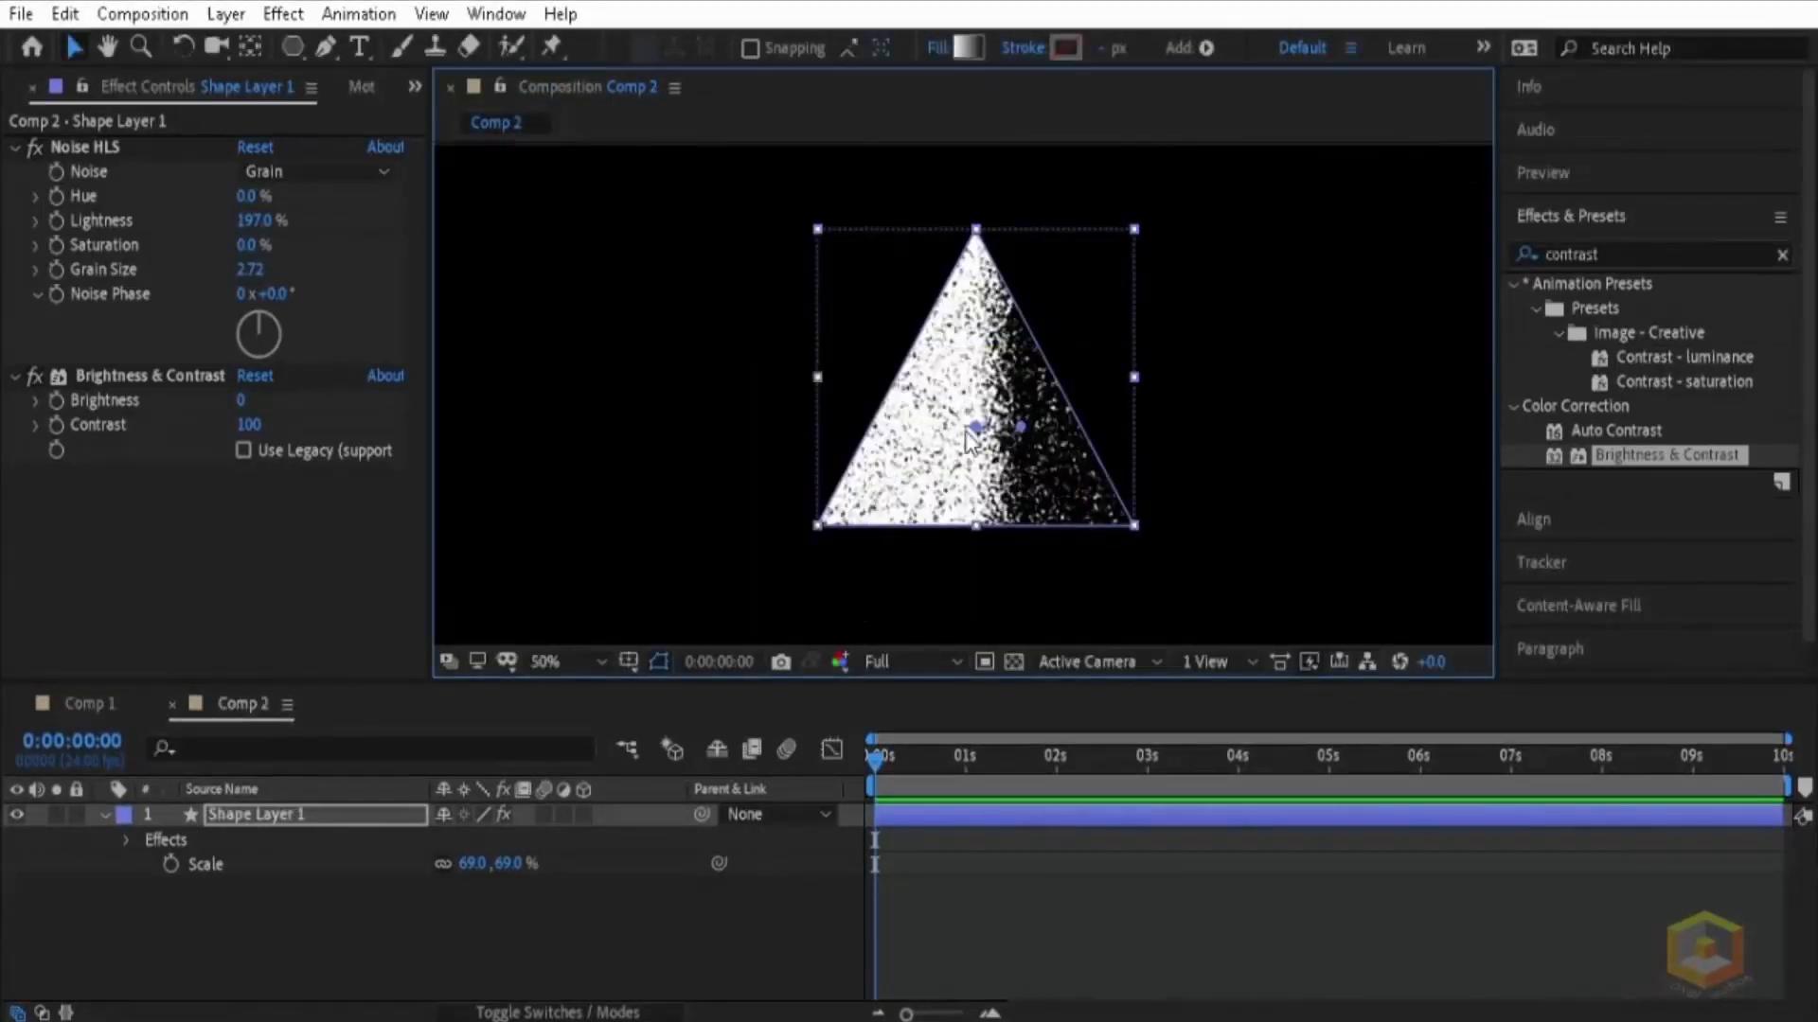
Step: Spread the triangle's linear gradient diagonally, with its start point at about -154, -93 and end point at about 219, 119
left_click_drag(976, 427, 904, 380)
left_click_drag(1021, 427, 1075, 486)
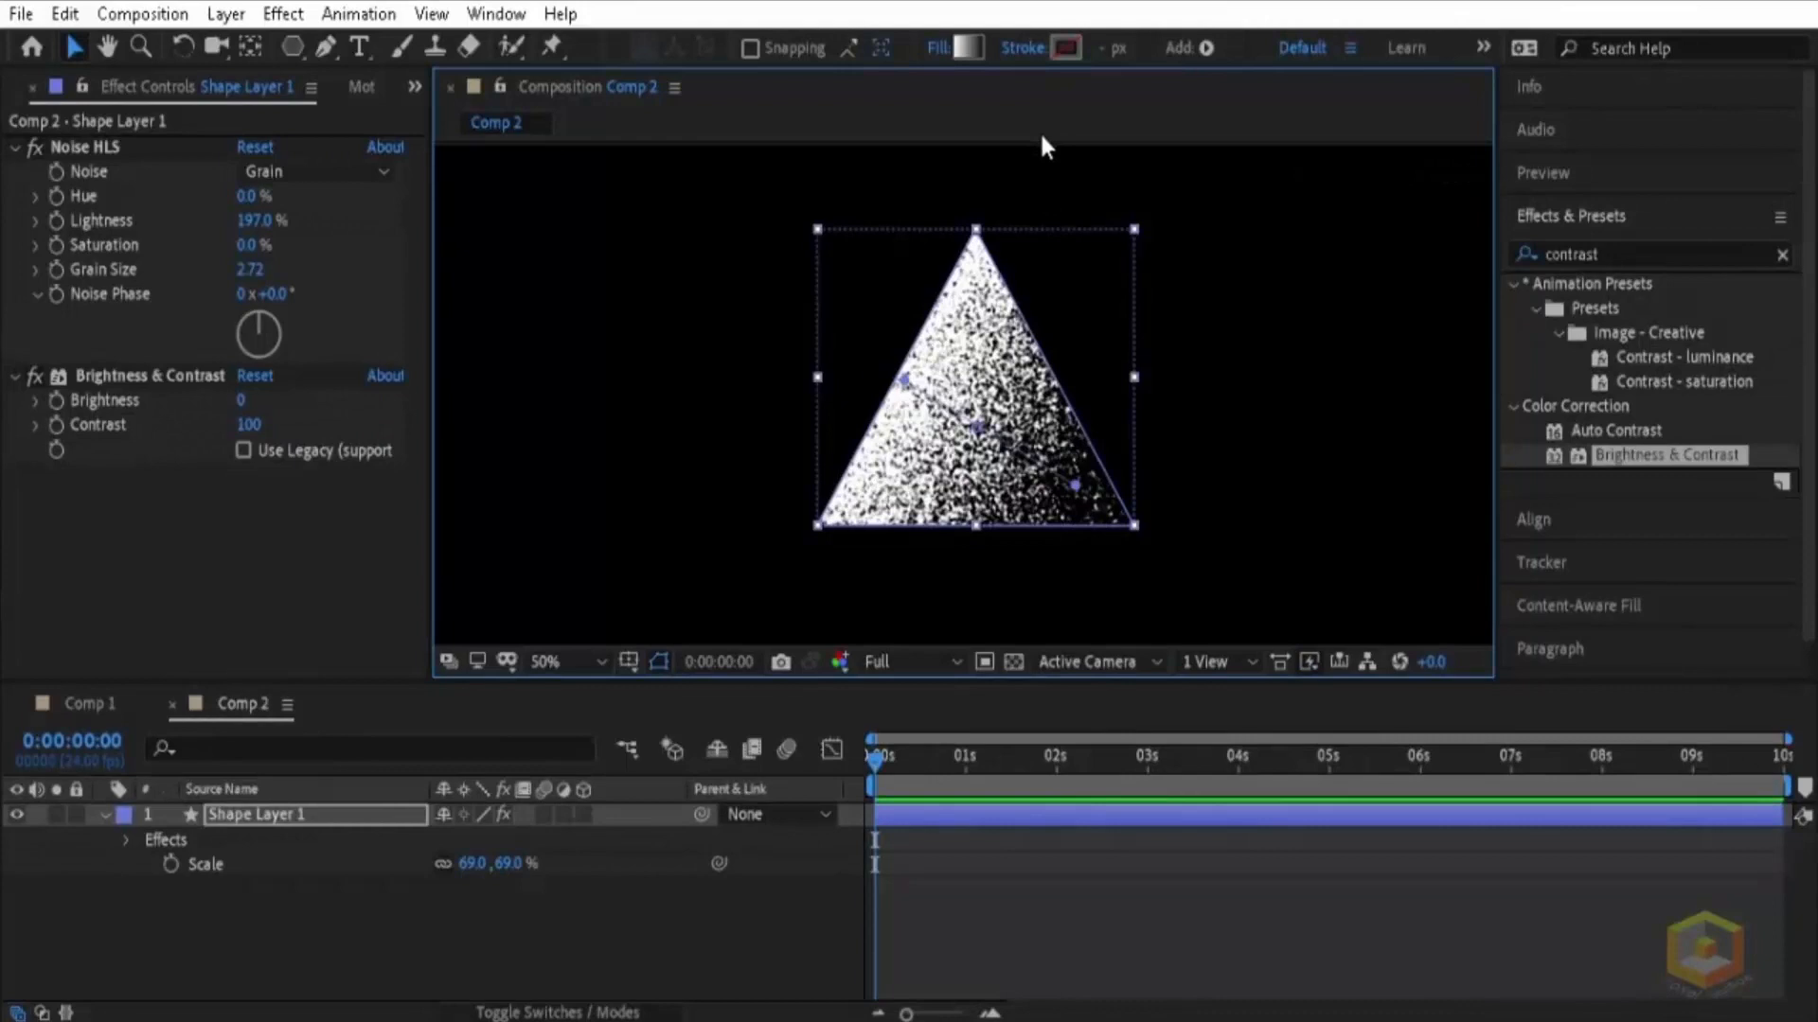
left_click_drag(974, 426, 968, 417)
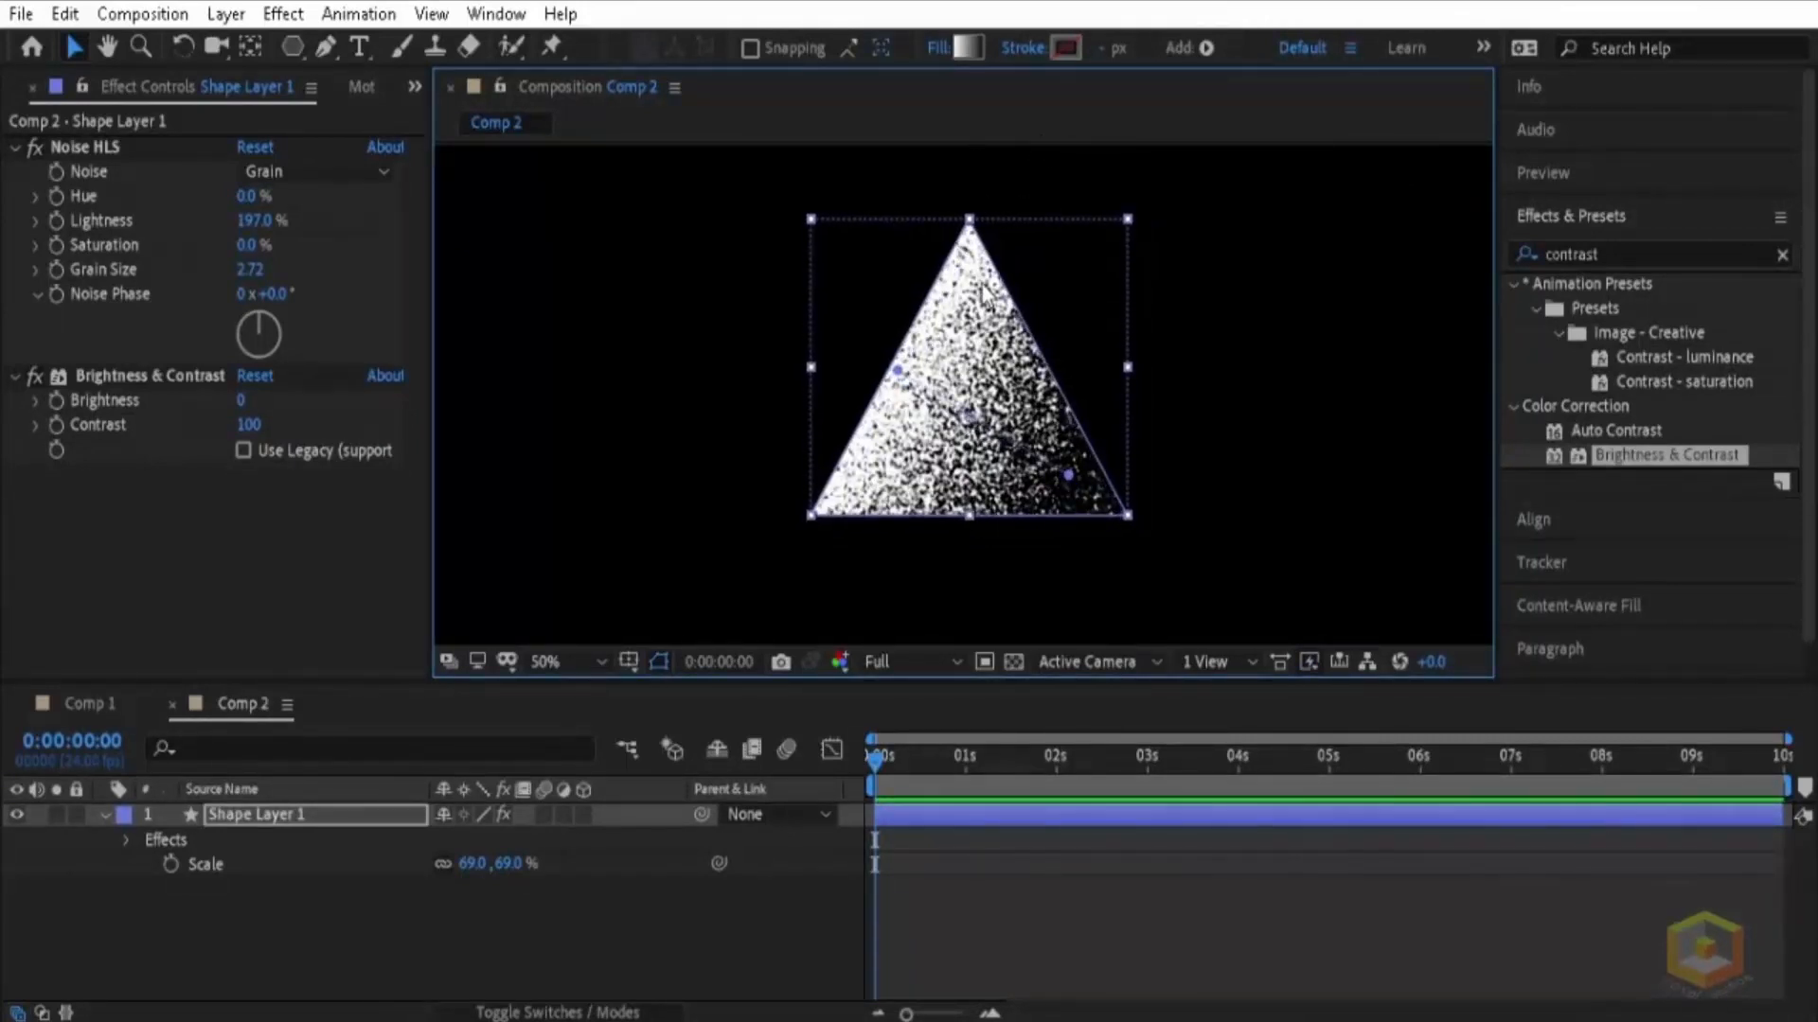
key("ctrl+z")
key("ctrl+z")
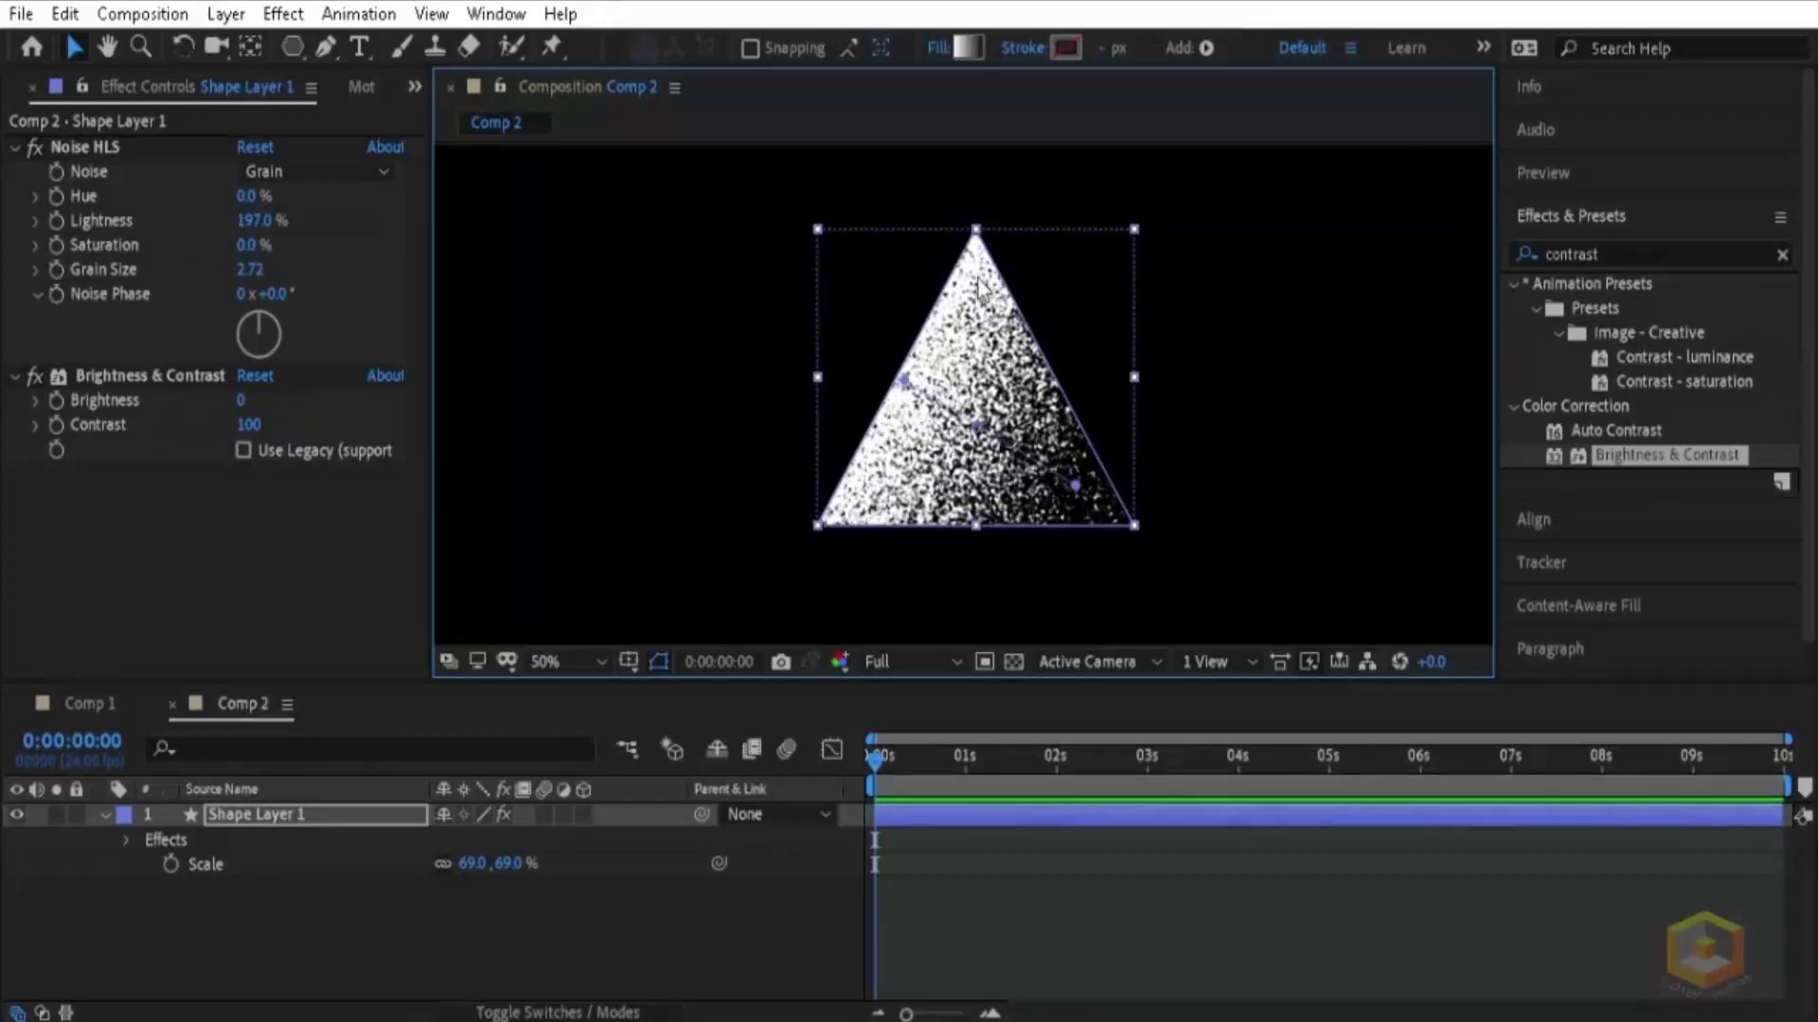
Step: Change the triangle's gradient fill type to Radial Gradient
left_click(962, 53)
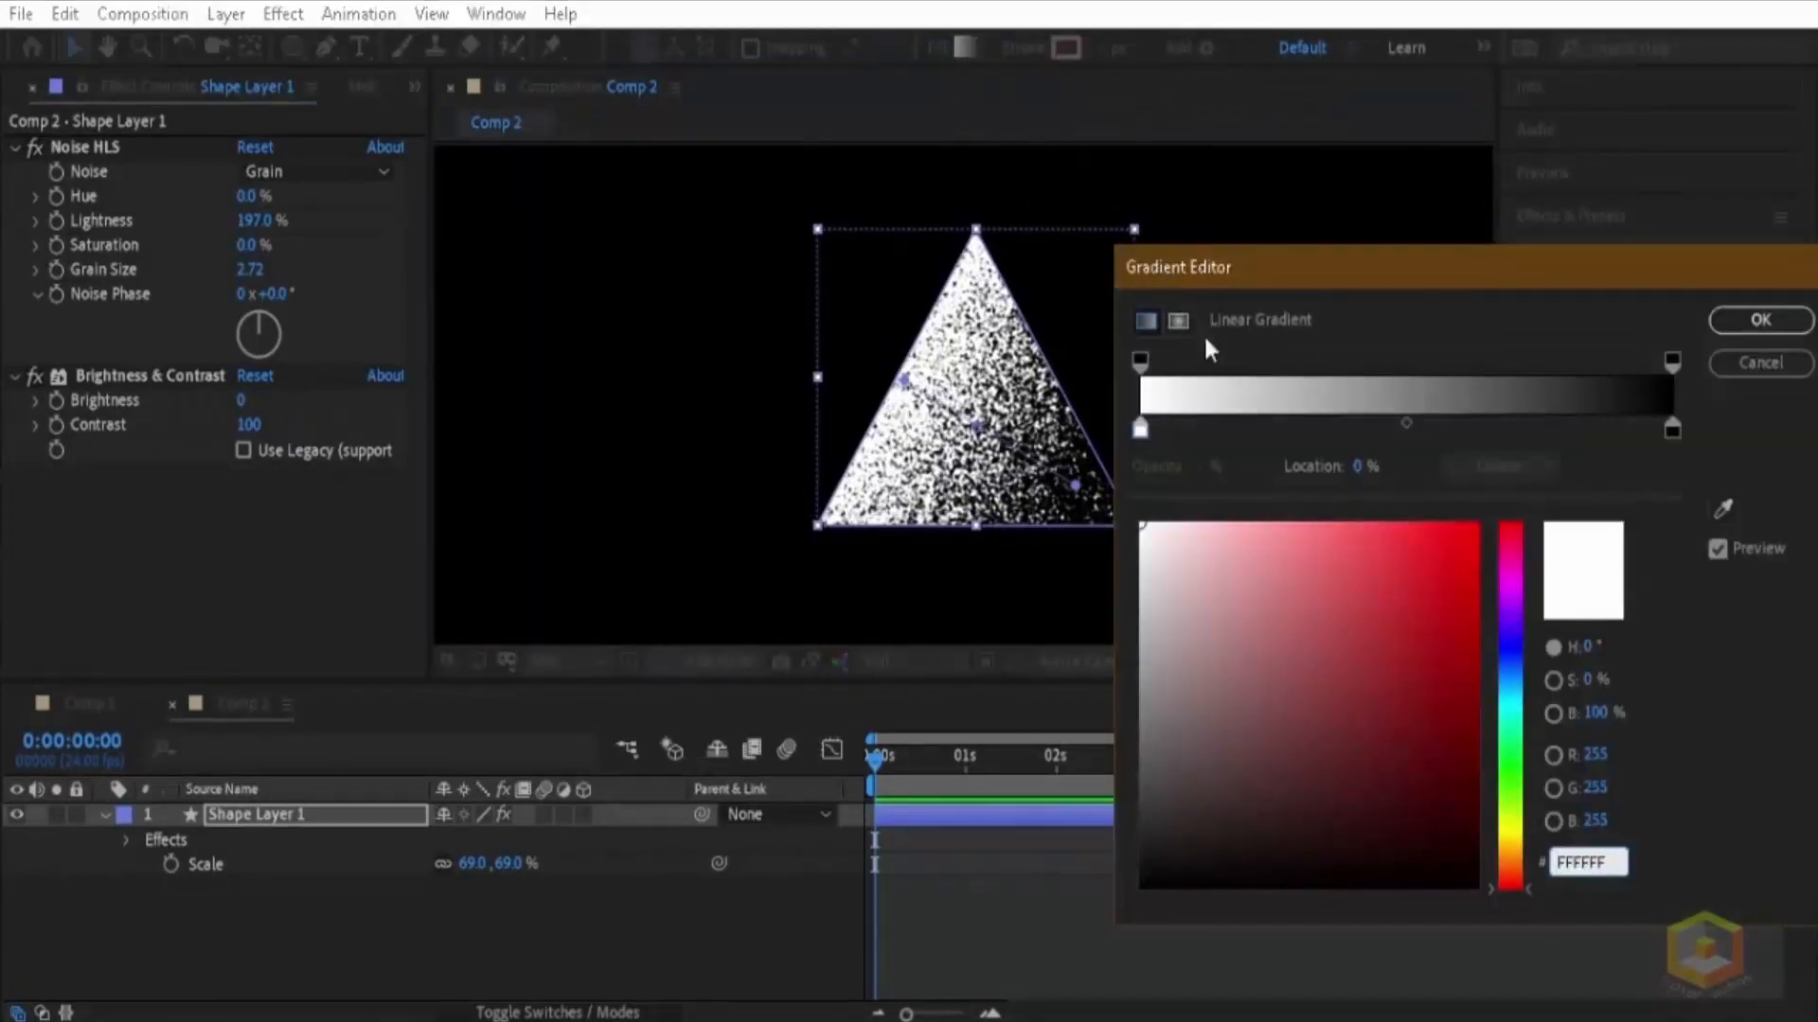
left_click(1176, 322)
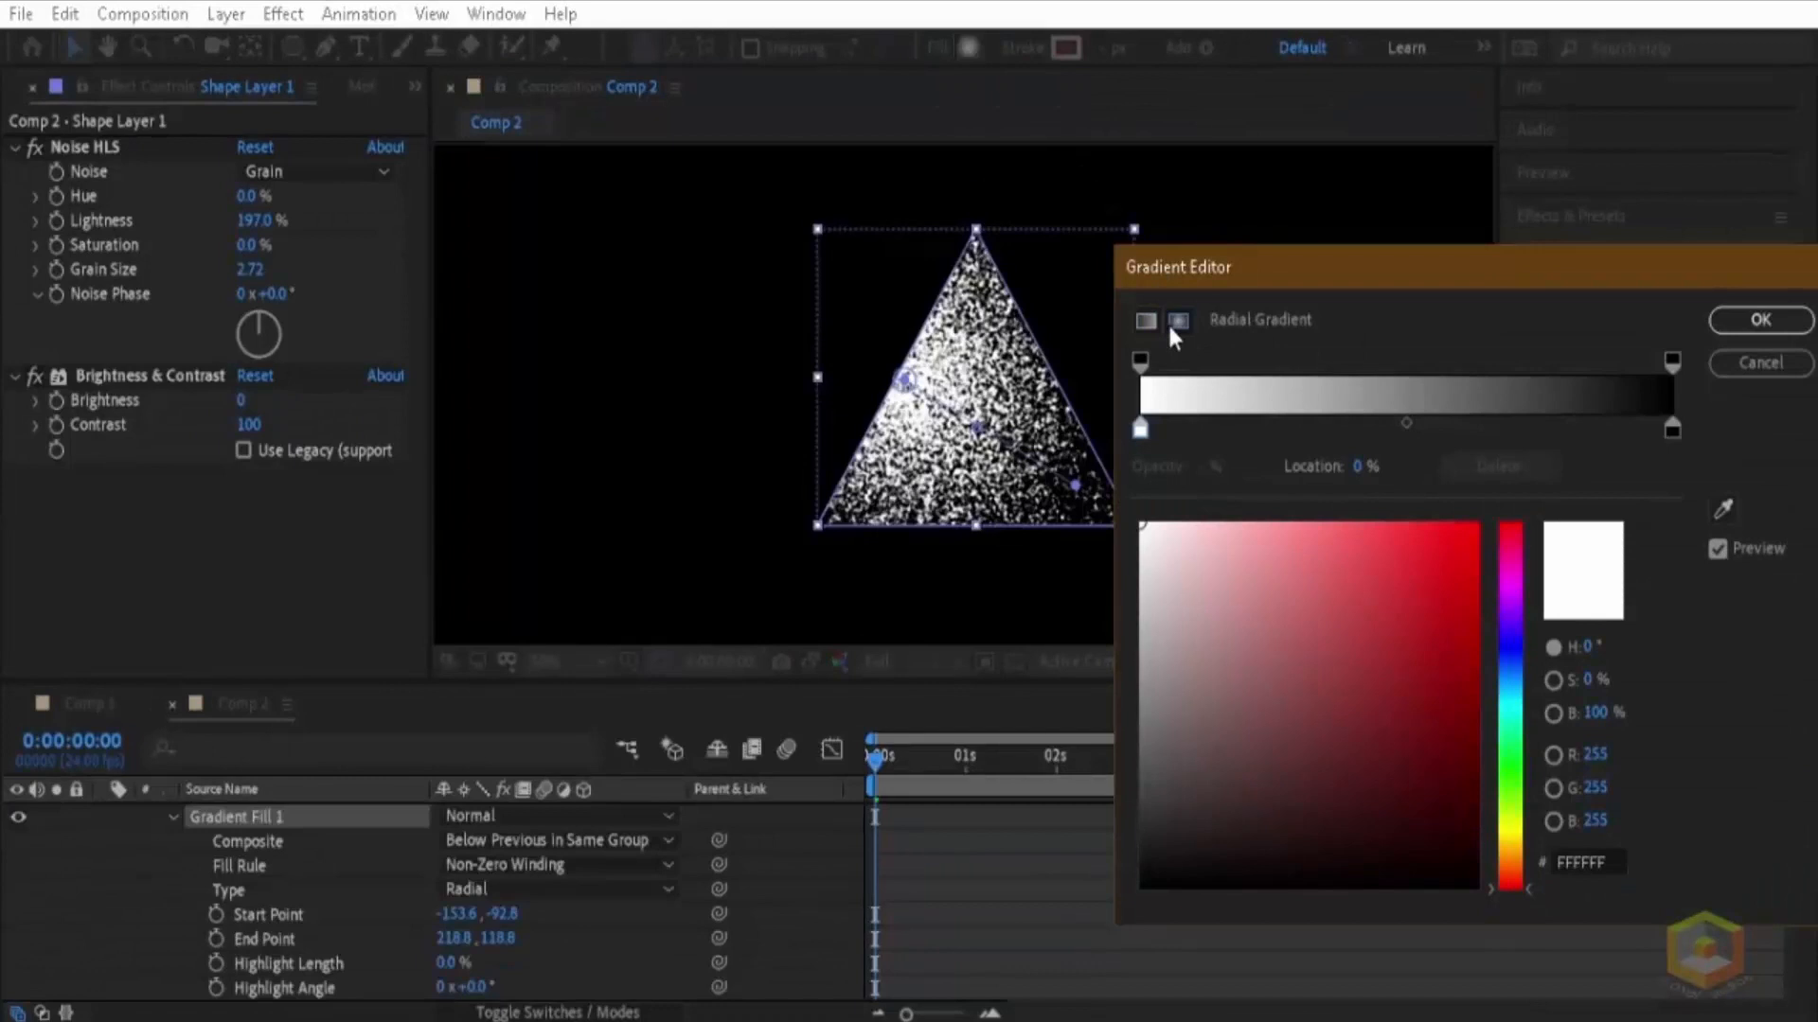
left_click(1759, 321)
Step: Move the radial gradient's start point to about -165, -252 and end point to about 300, 157, and collapse the layer's properties
left_click_drag(905, 379, 899, 302)
left_click_drag(1074, 484, 1118, 512)
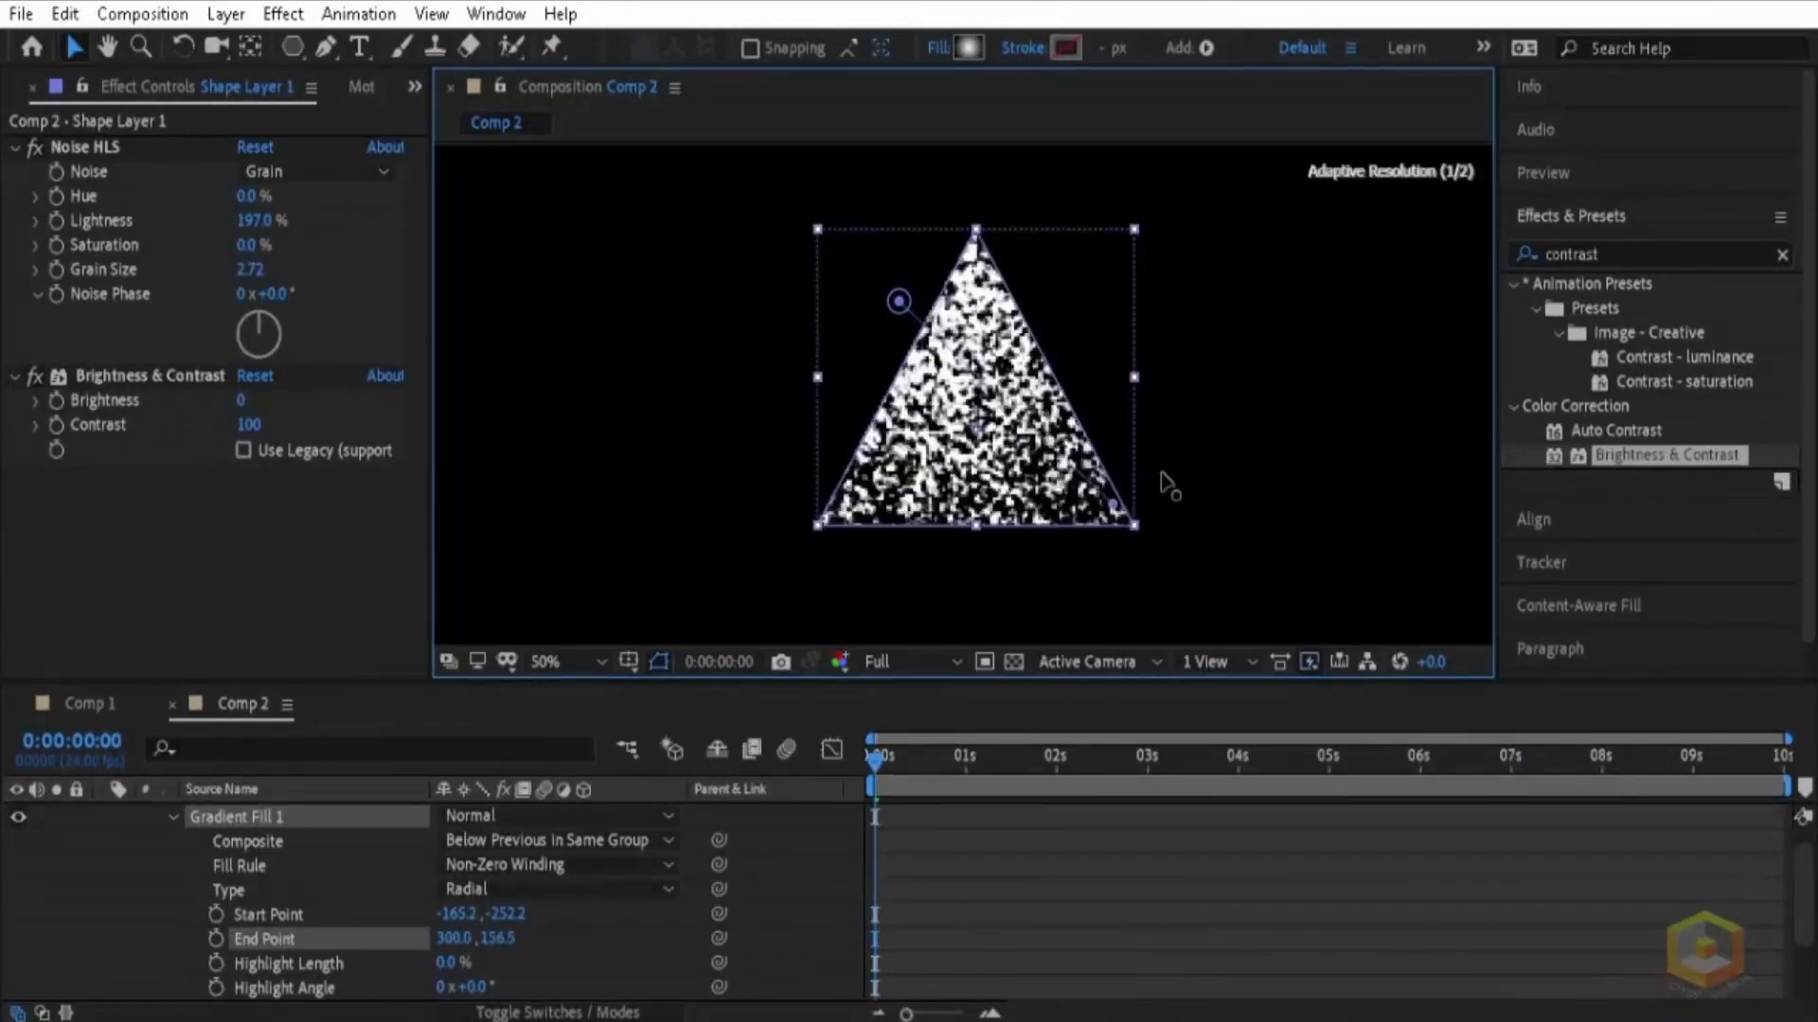
left_click(1256, 427)
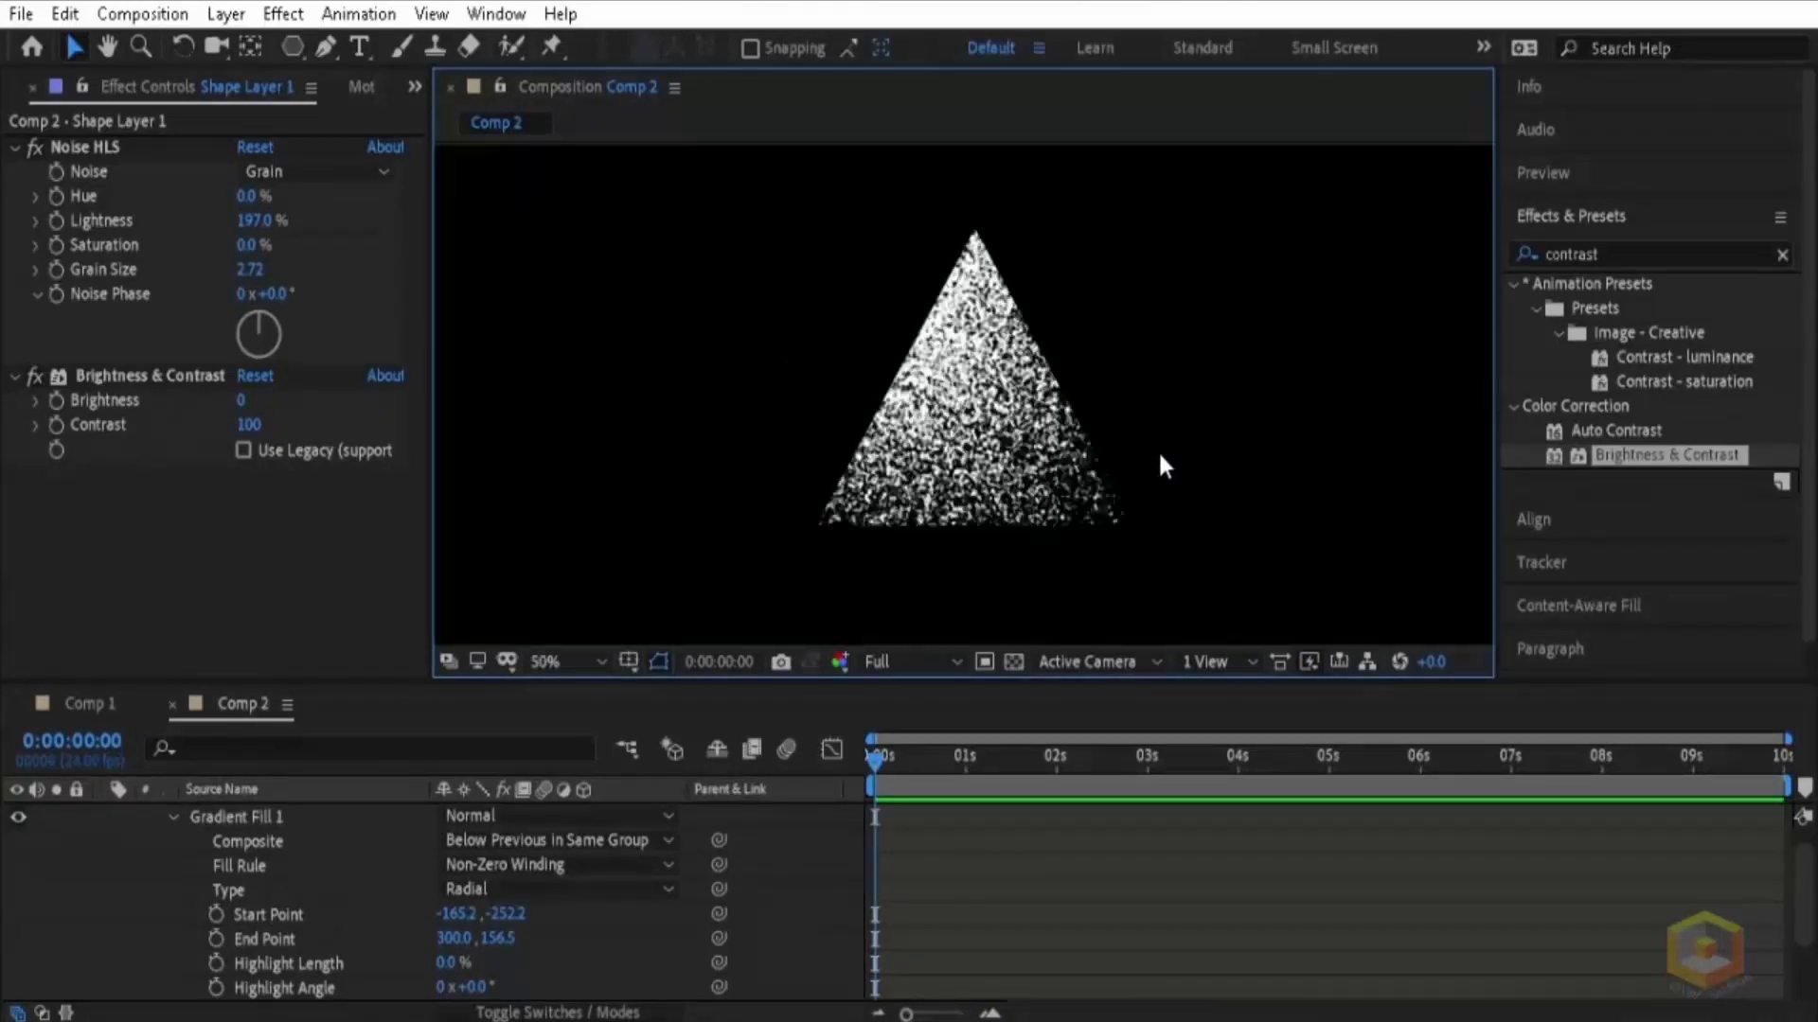
scroll(530, 833, "up", 1)
left_click(104, 815)
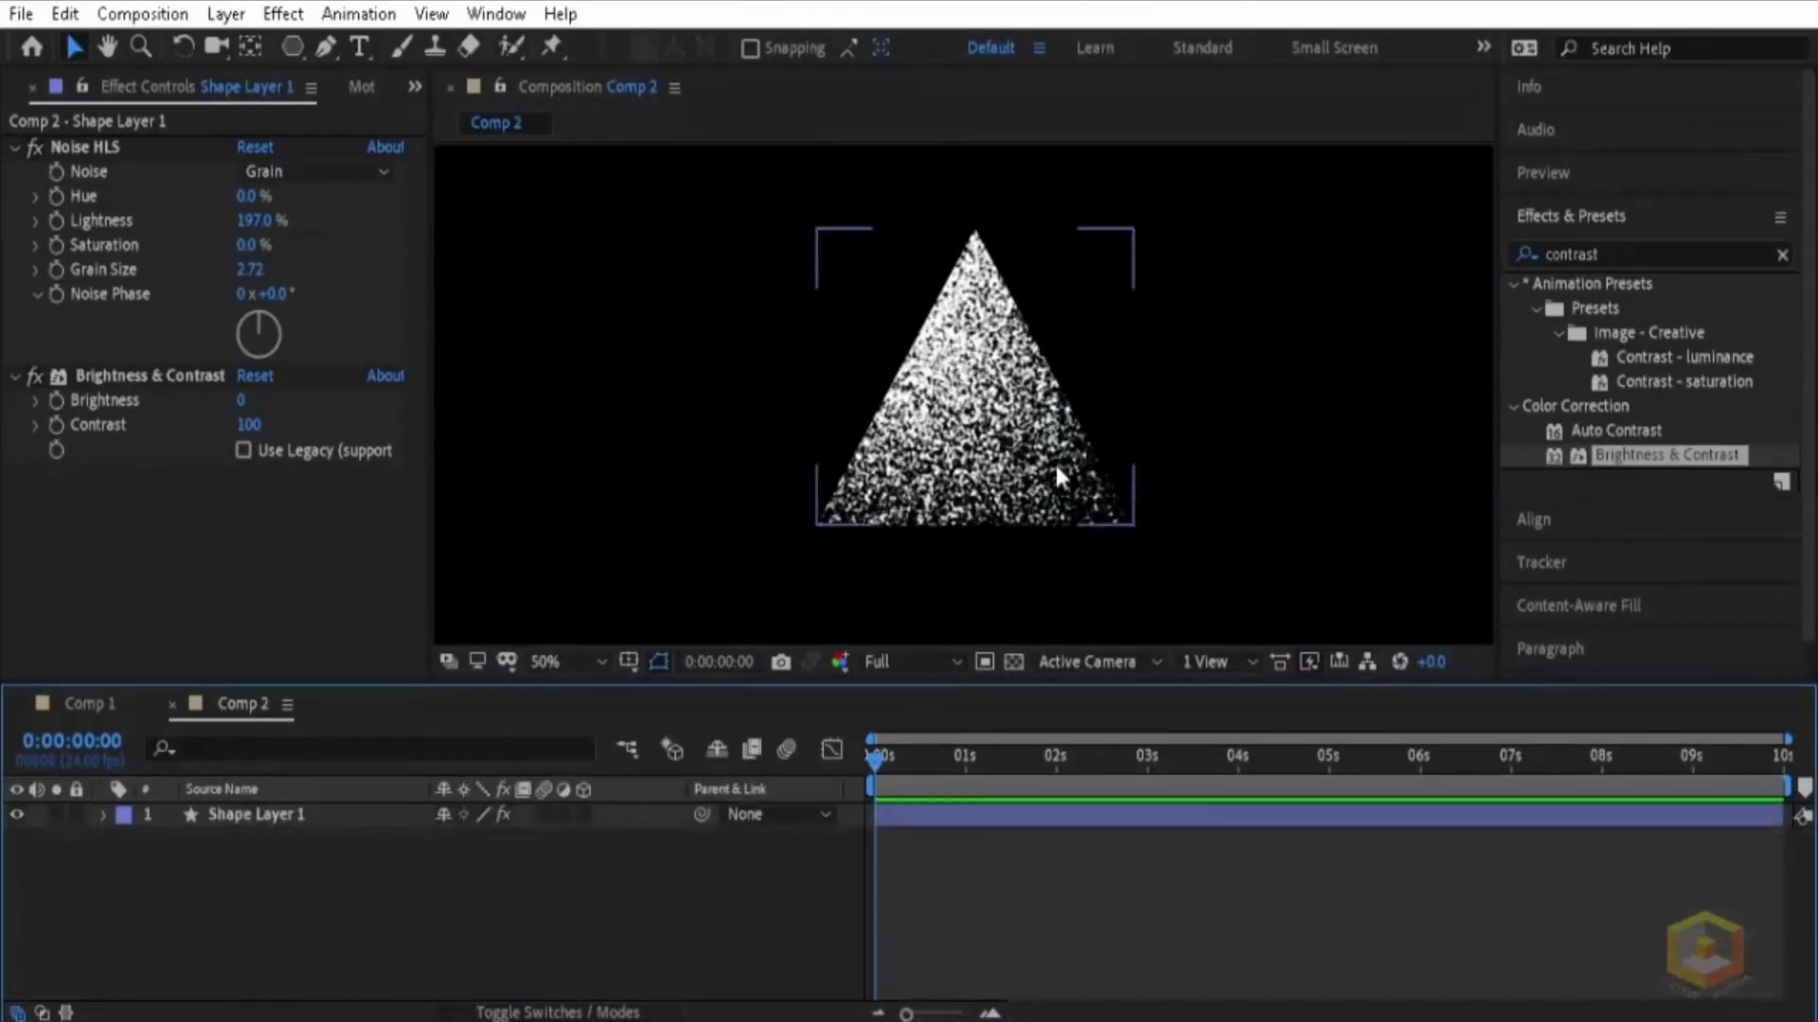
Step: Search the effects for "tint" and apply Tint to the triangle
left_click(1021, 465)
left_click(1528, 264)
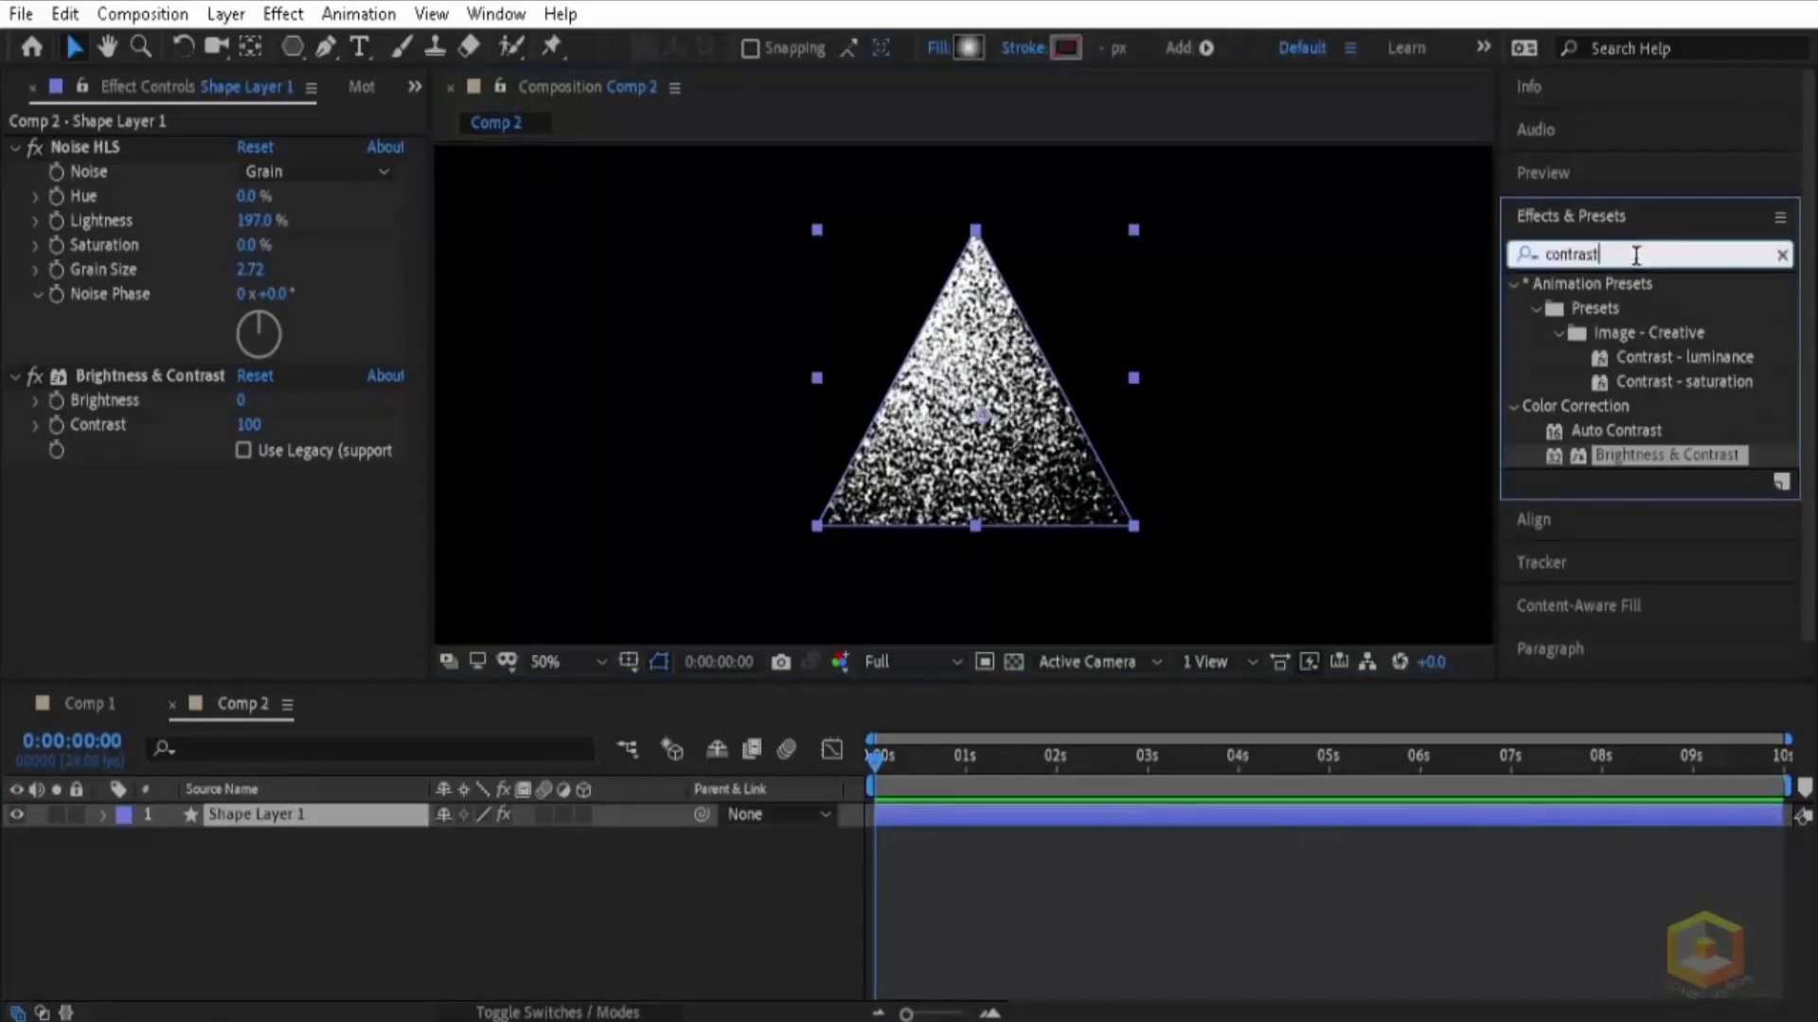
type("tint")
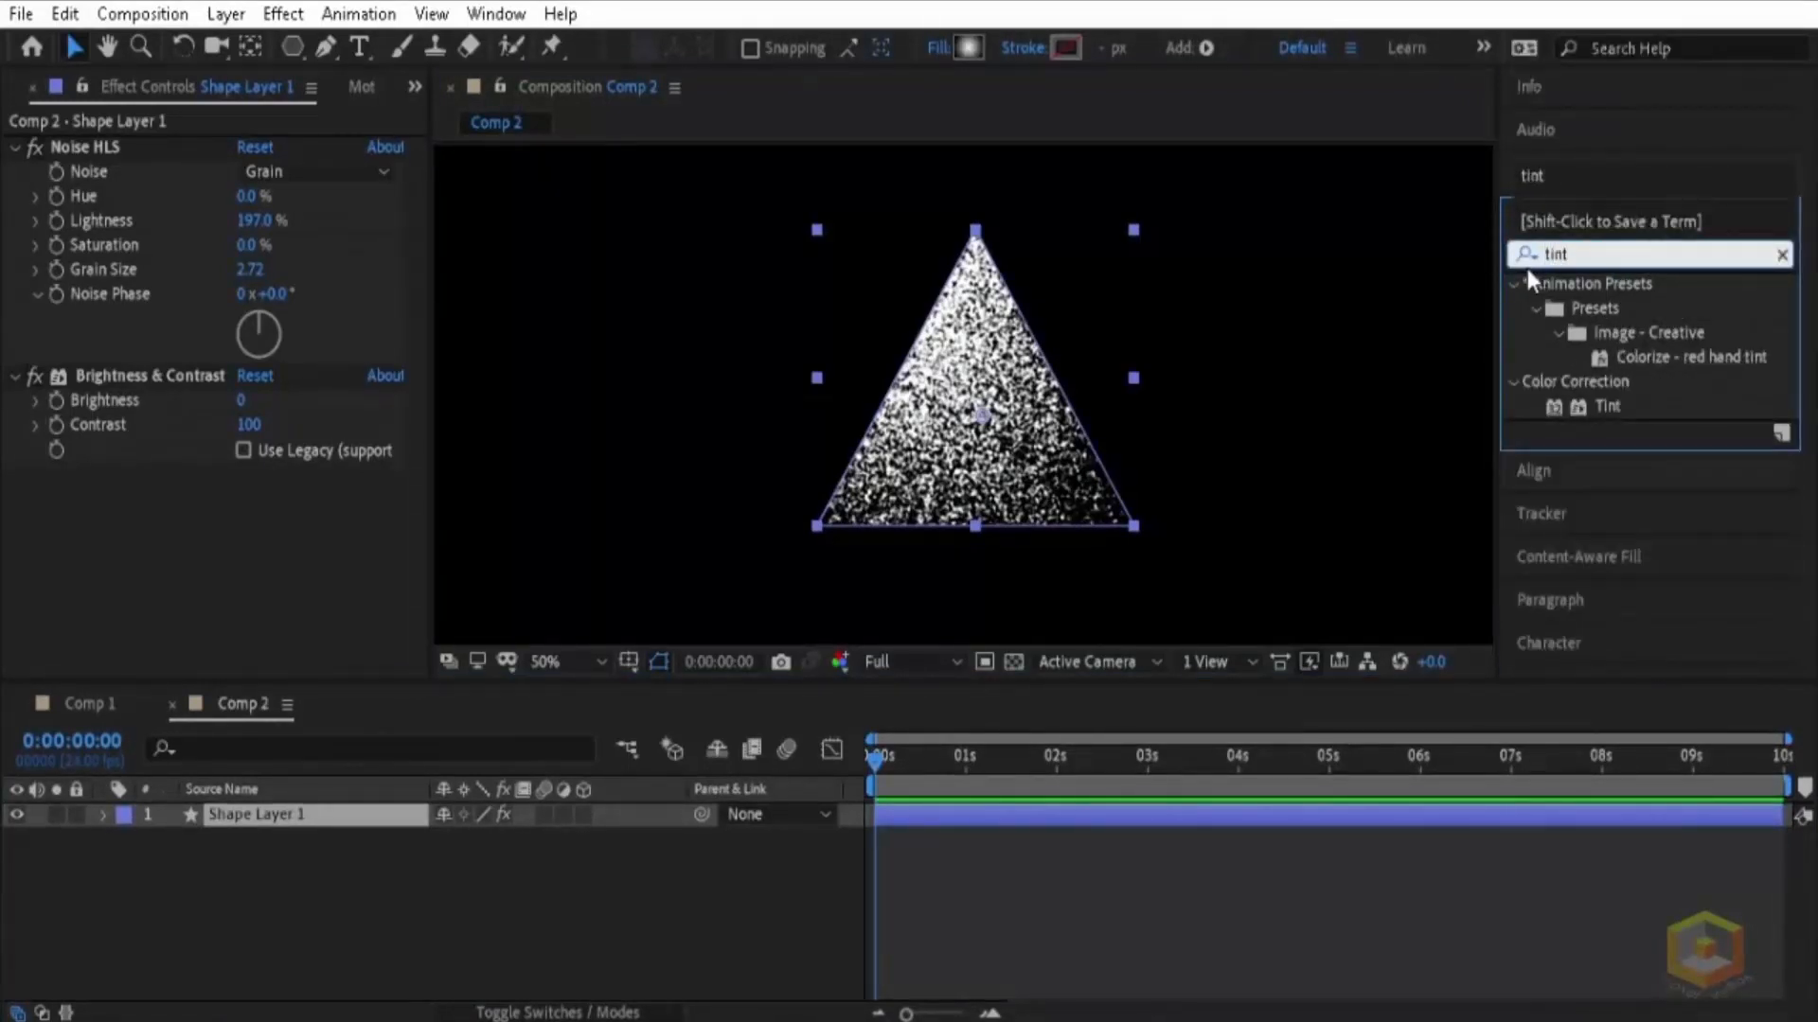
left_click_drag(1609, 407, 1009, 436)
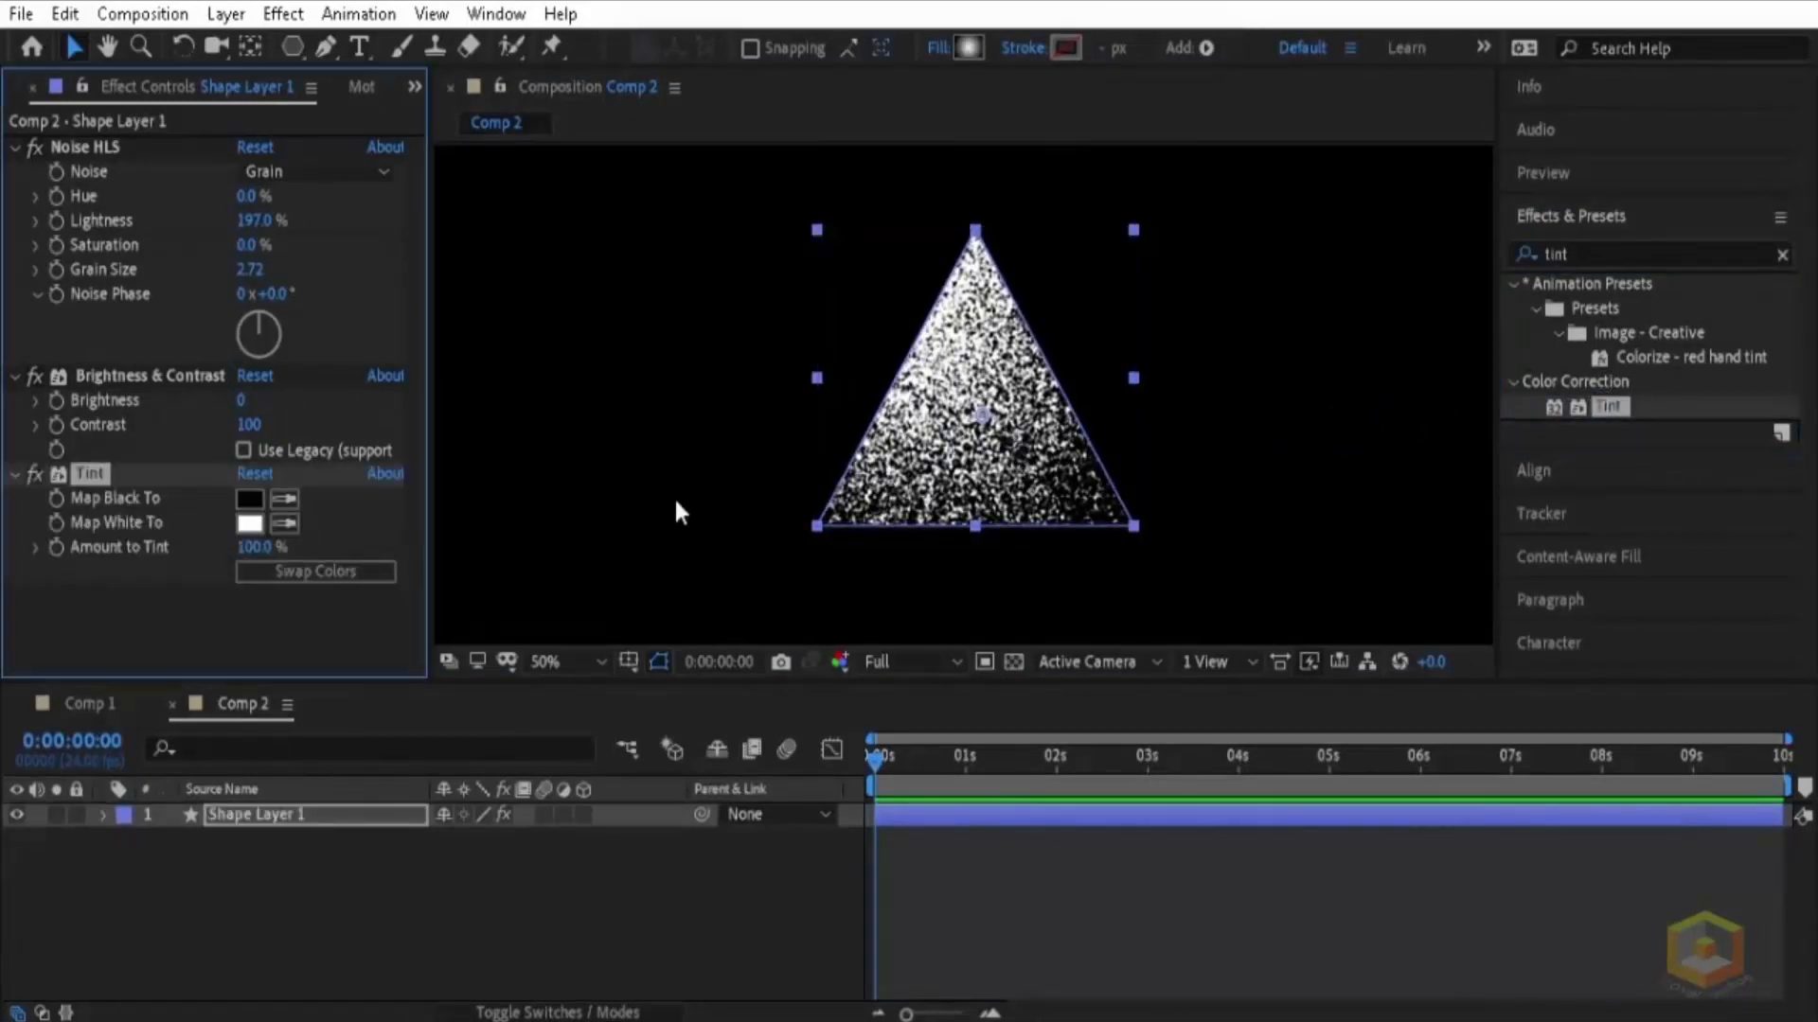
Step: Set the Tint effect to map black to dark red and white to light pink, FFB8C0
left_click(249, 499)
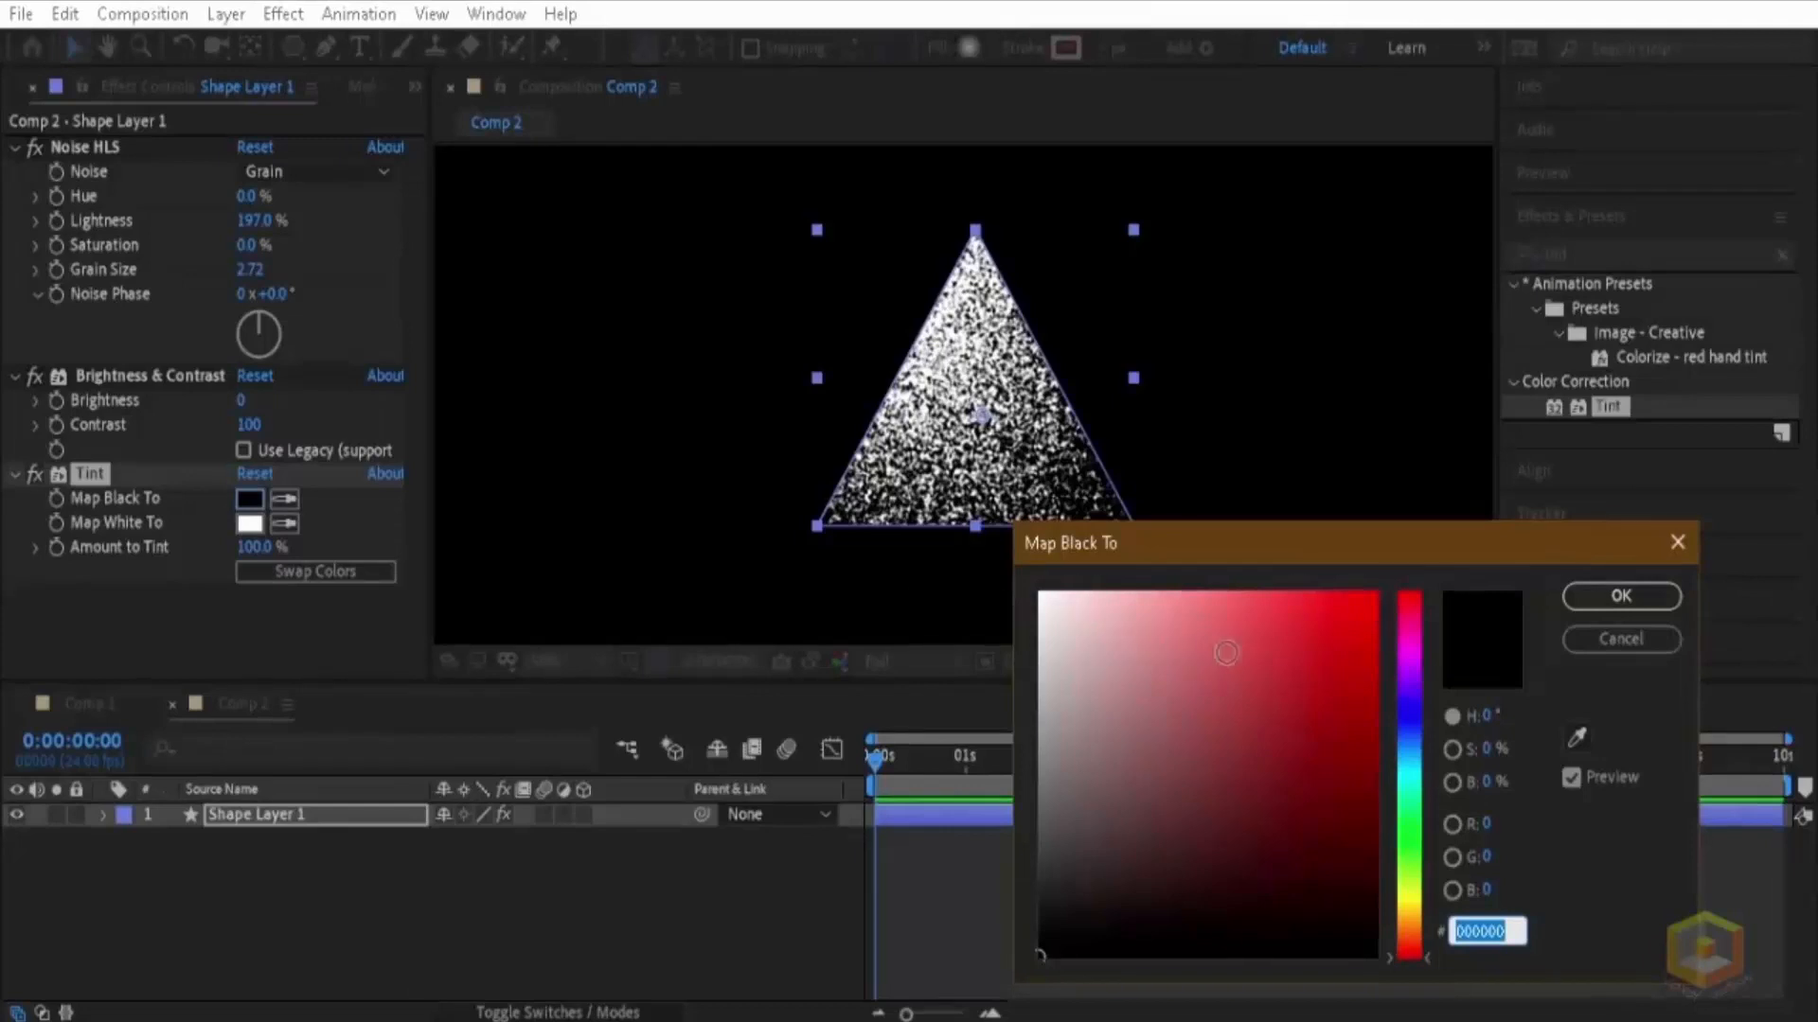
left_click_drag(1333, 557, 1480, 481)
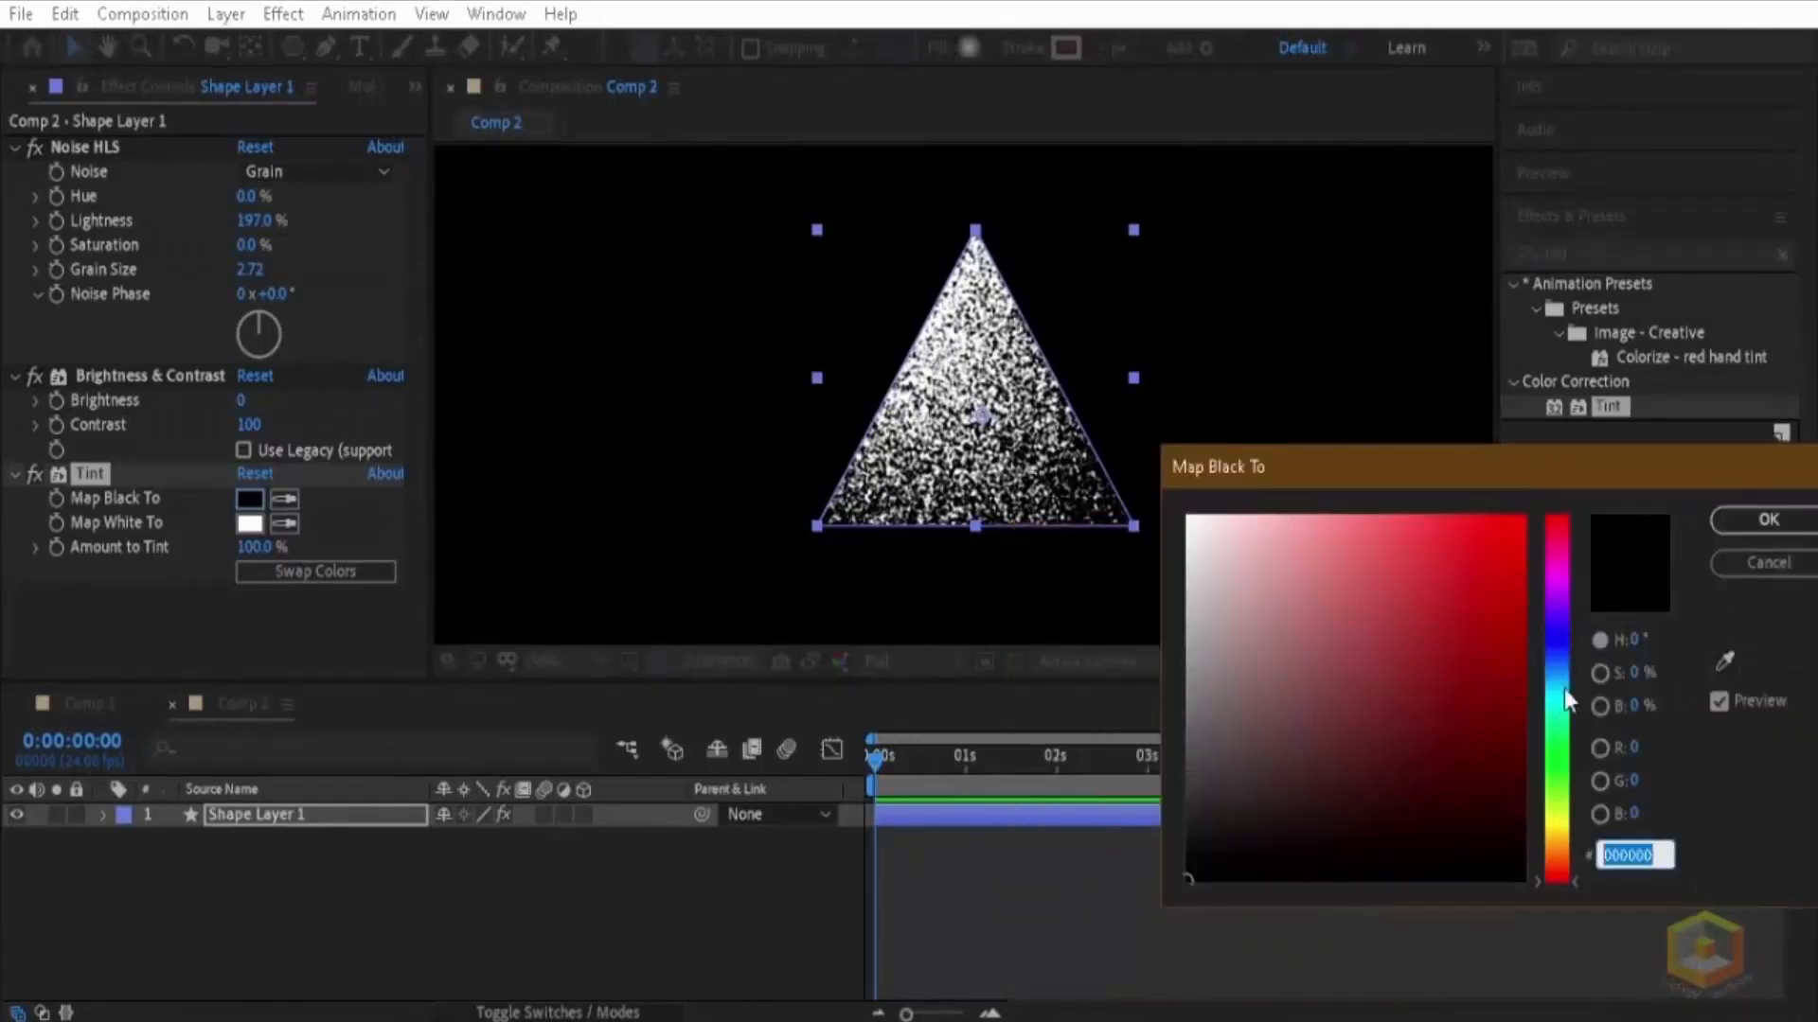
type("5E3A00")
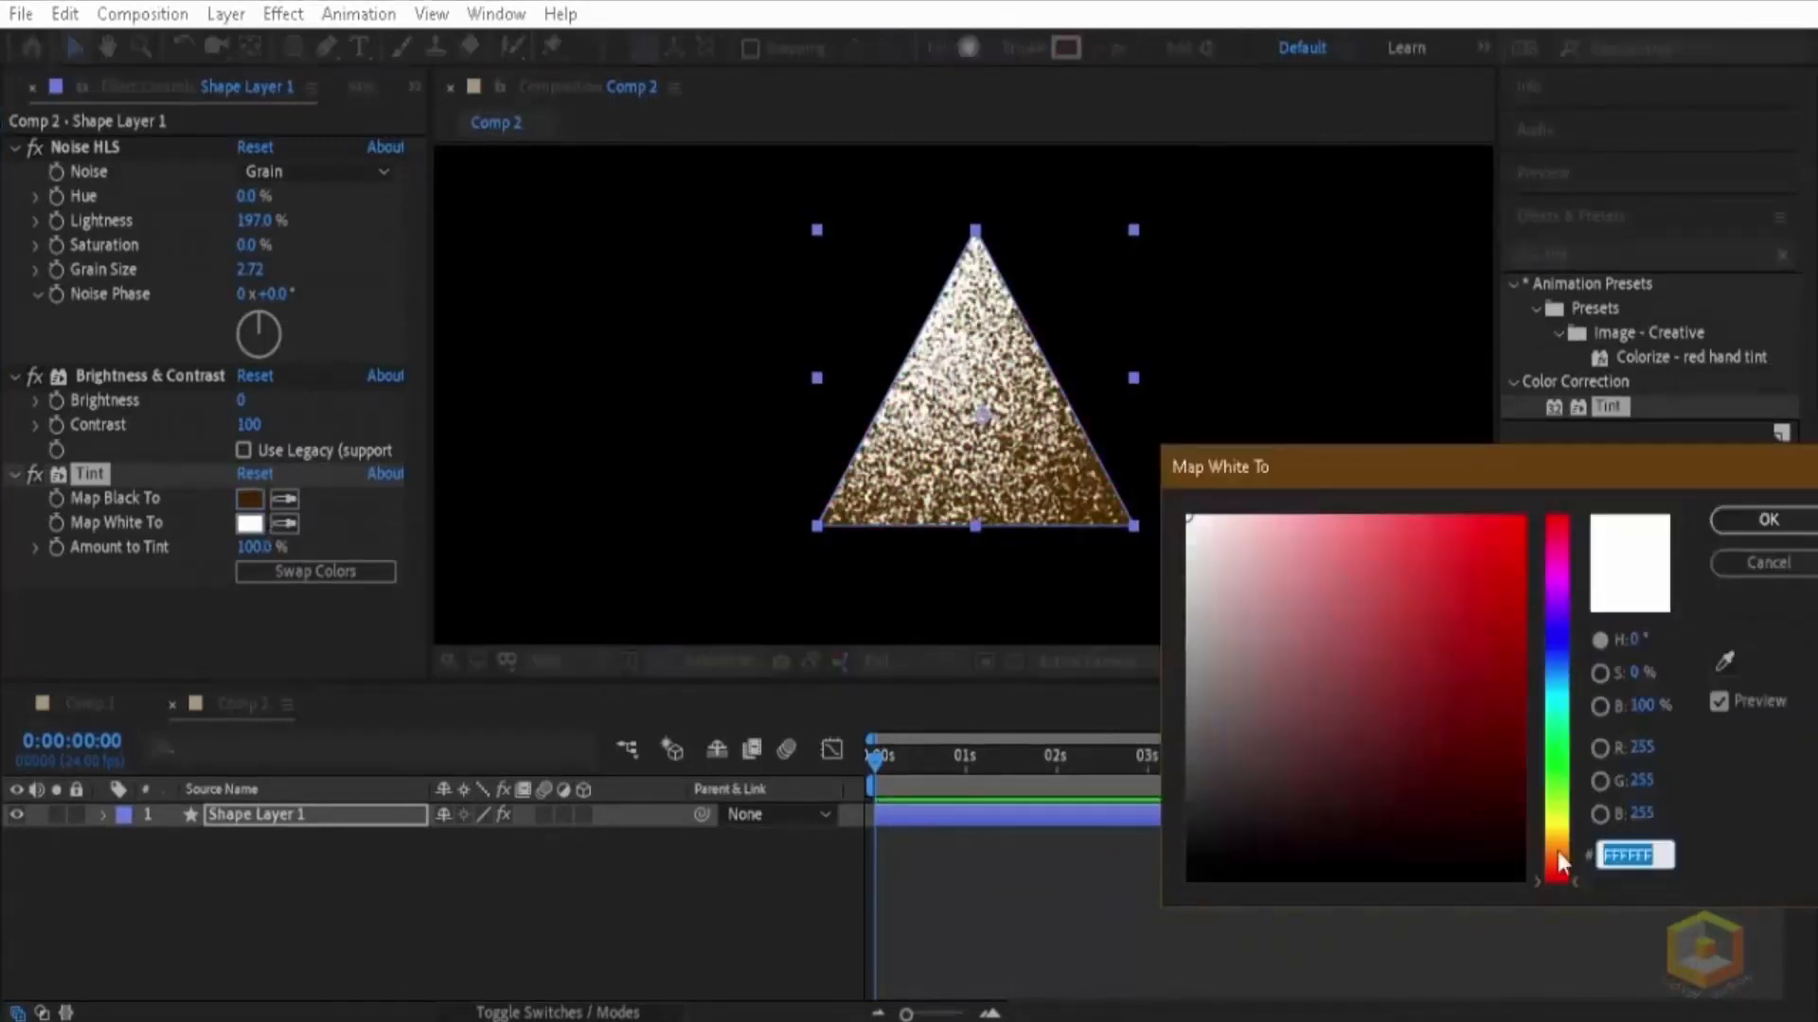
type("FFBF81")
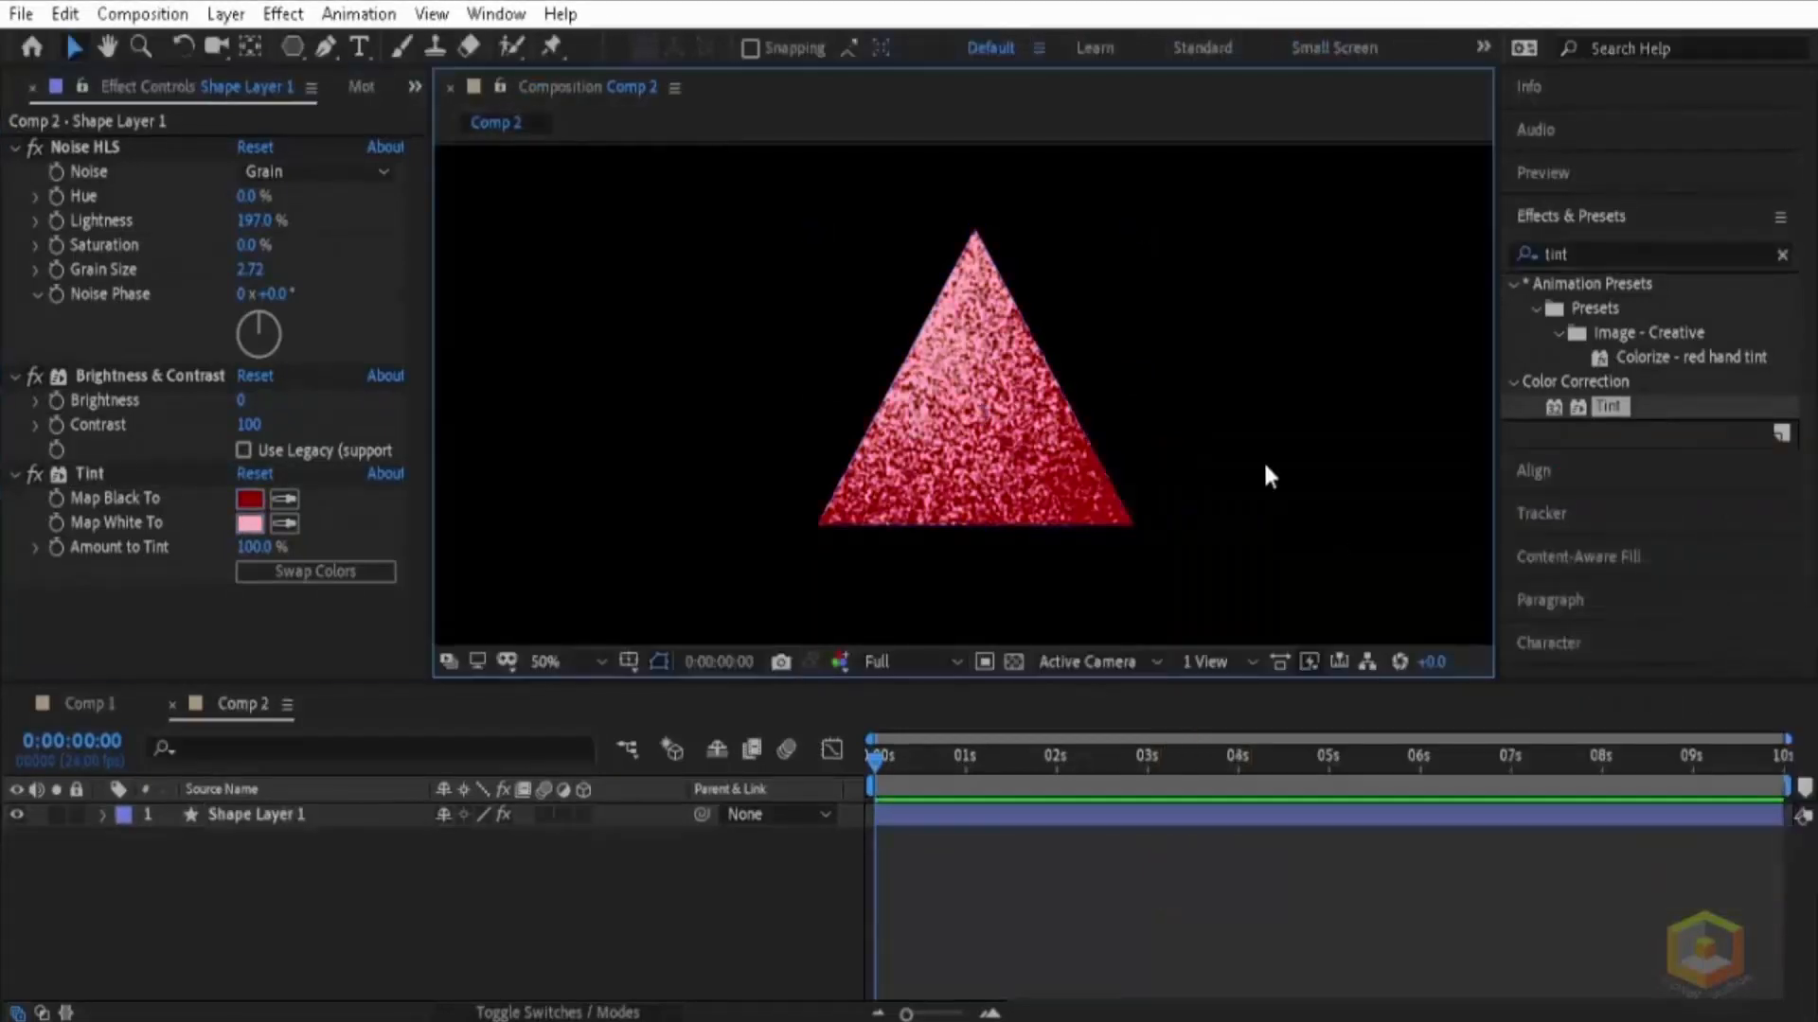
scroll(1261, 458, "down", 4)
scroll(1127, 426, "up", 4)
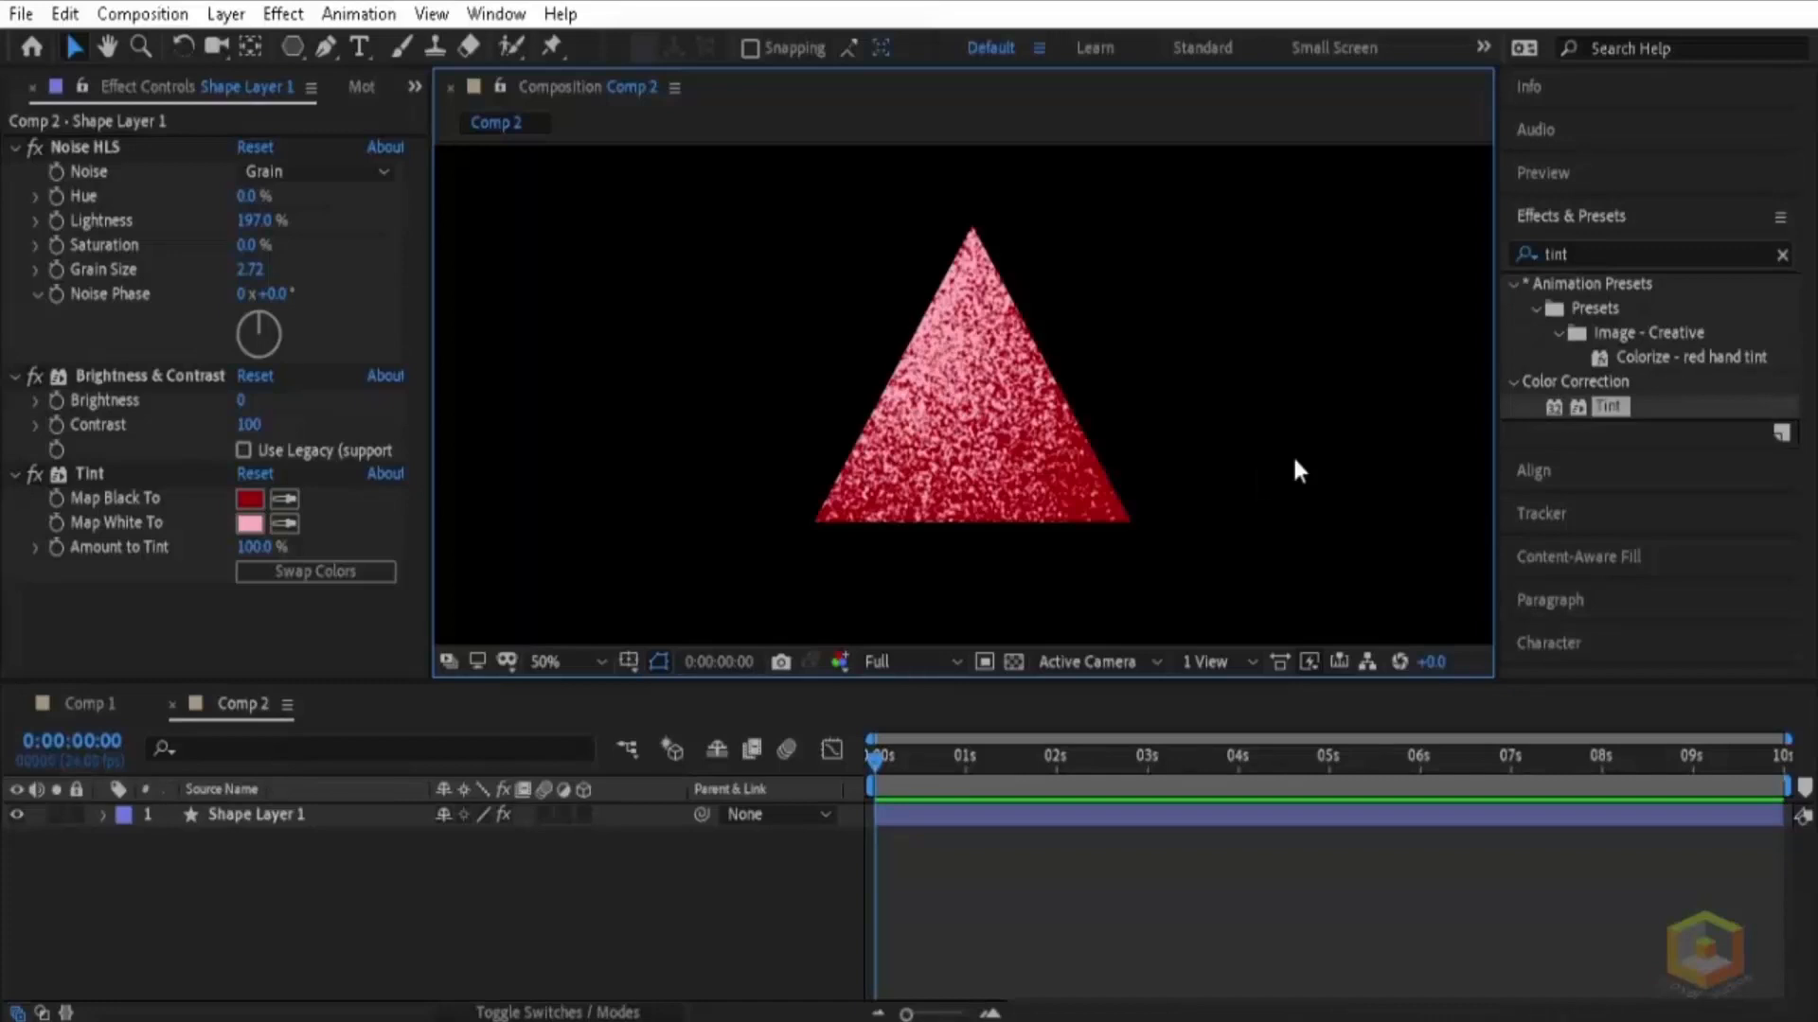
Step: Collapse all effects except Noise HLS and enable an expression on its Noise Phase property
key("ctrl+grave")
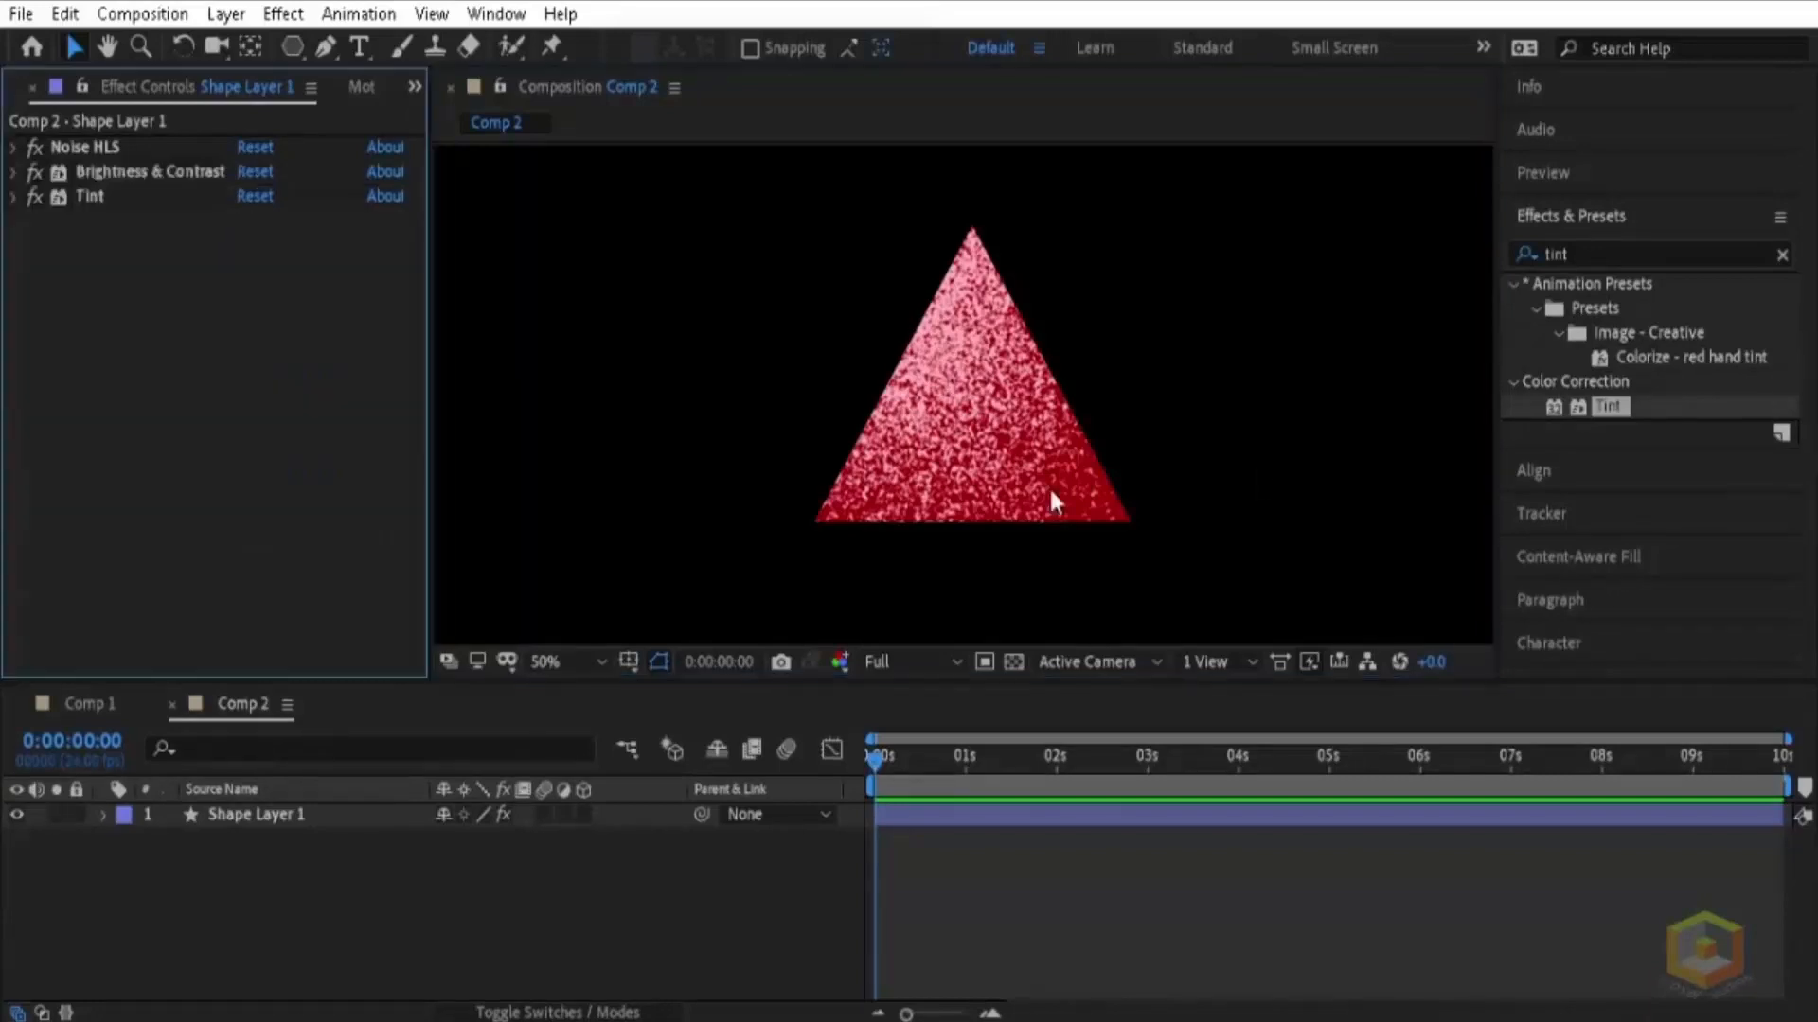
left_click(11, 146)
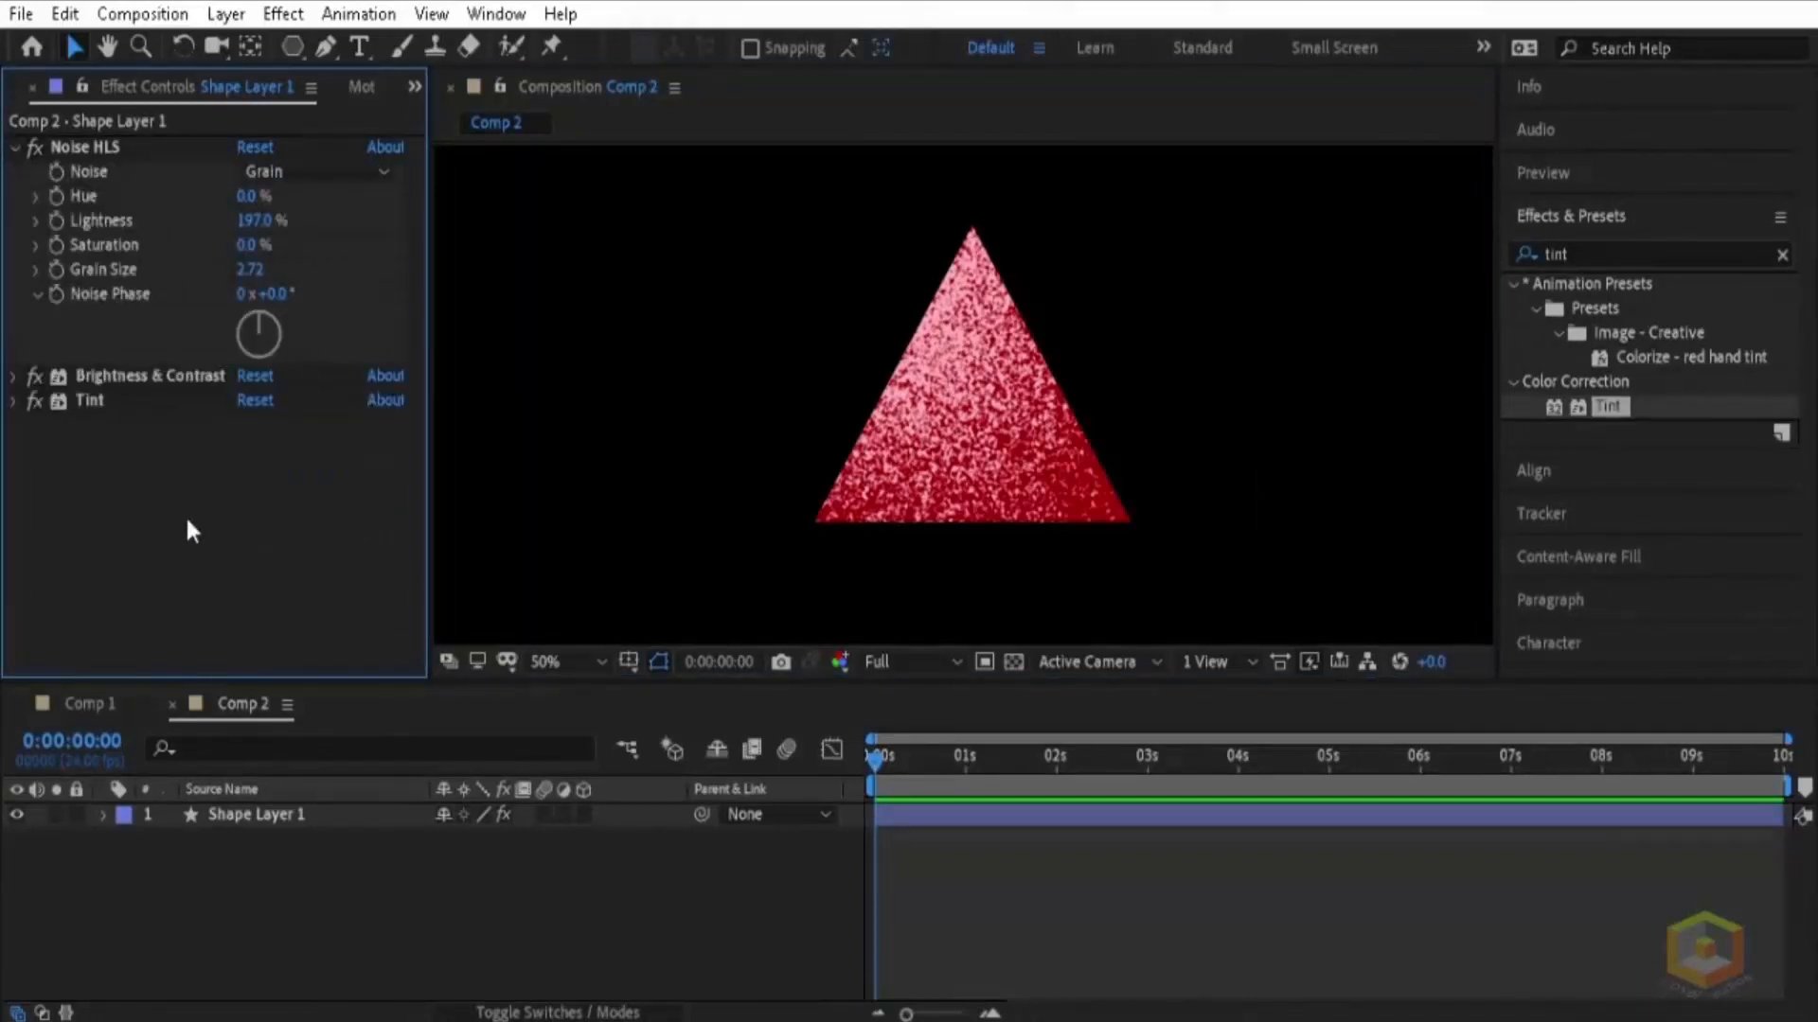
left_click(56, 294, "alt")
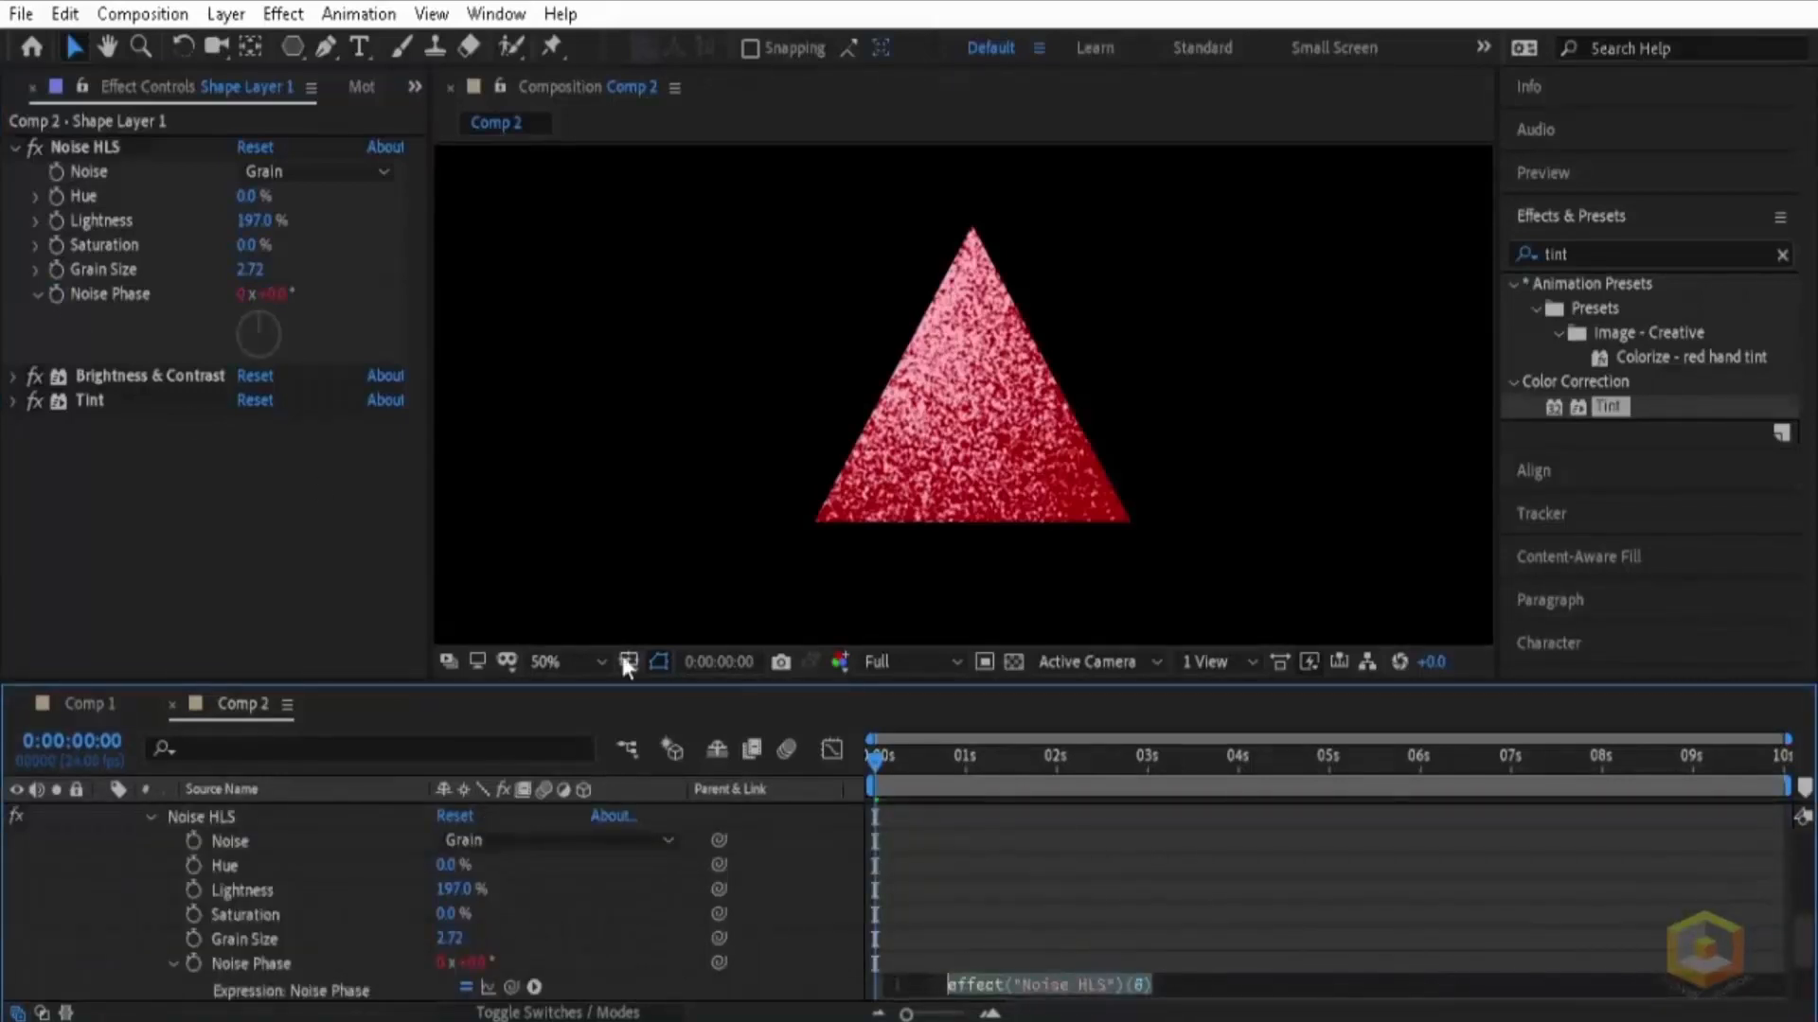
scroll(1128, 854, "down", 1)
mouse_move(1809, 958)
left_mouse_down()
mouse_move(1809, 941)
mouse_move(1809, 964)
left_mouse_up()
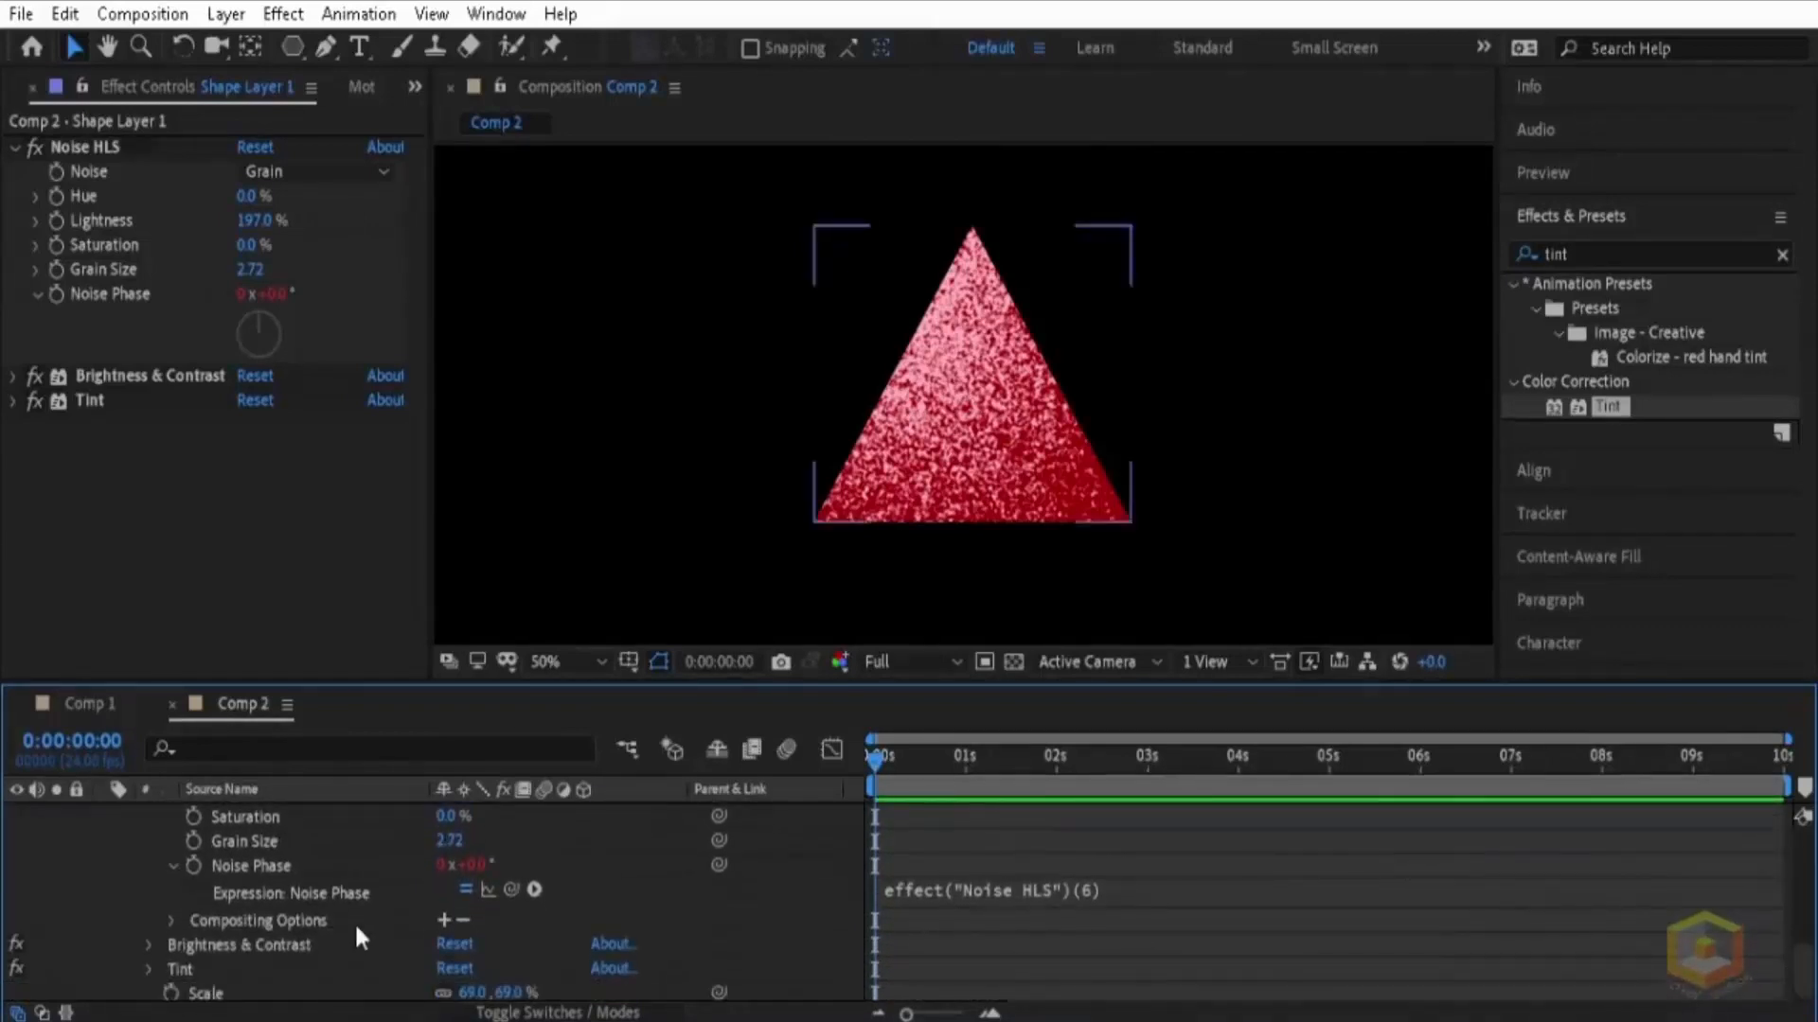
Step: Replace the Noise Phase expression with random(10000)
left_click(946, 892)
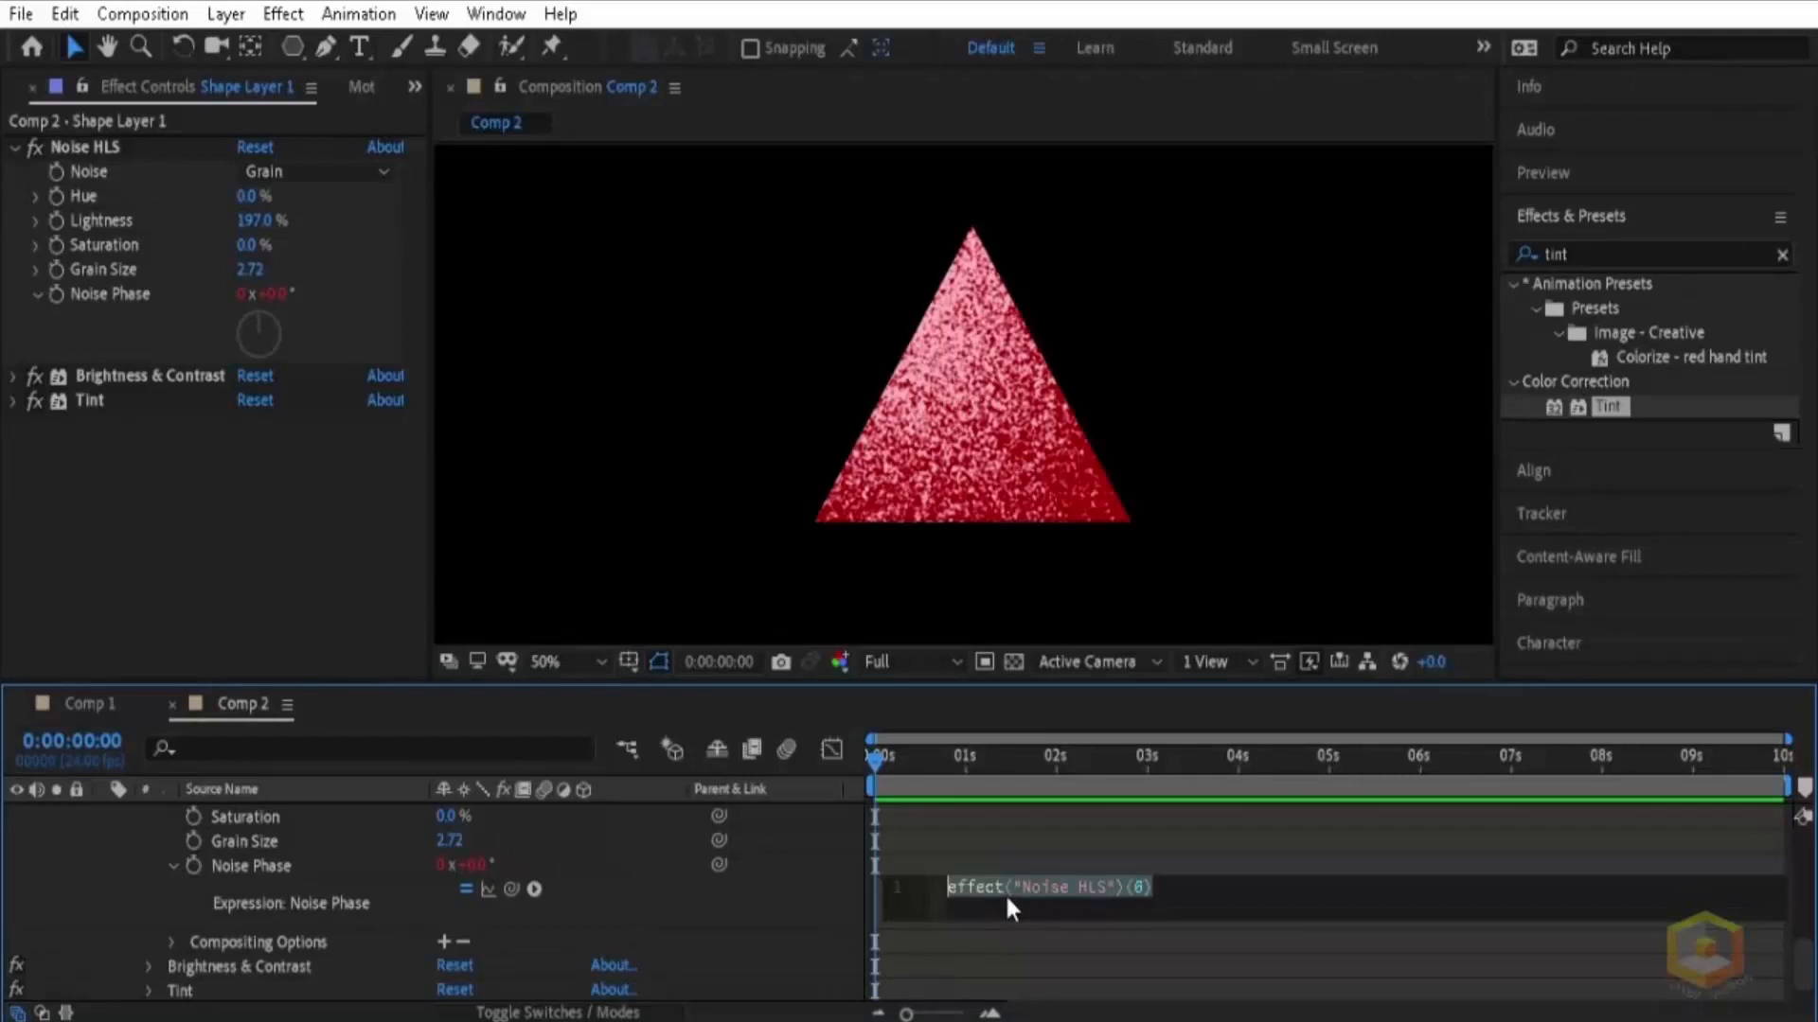
type("re")
type("ndom")
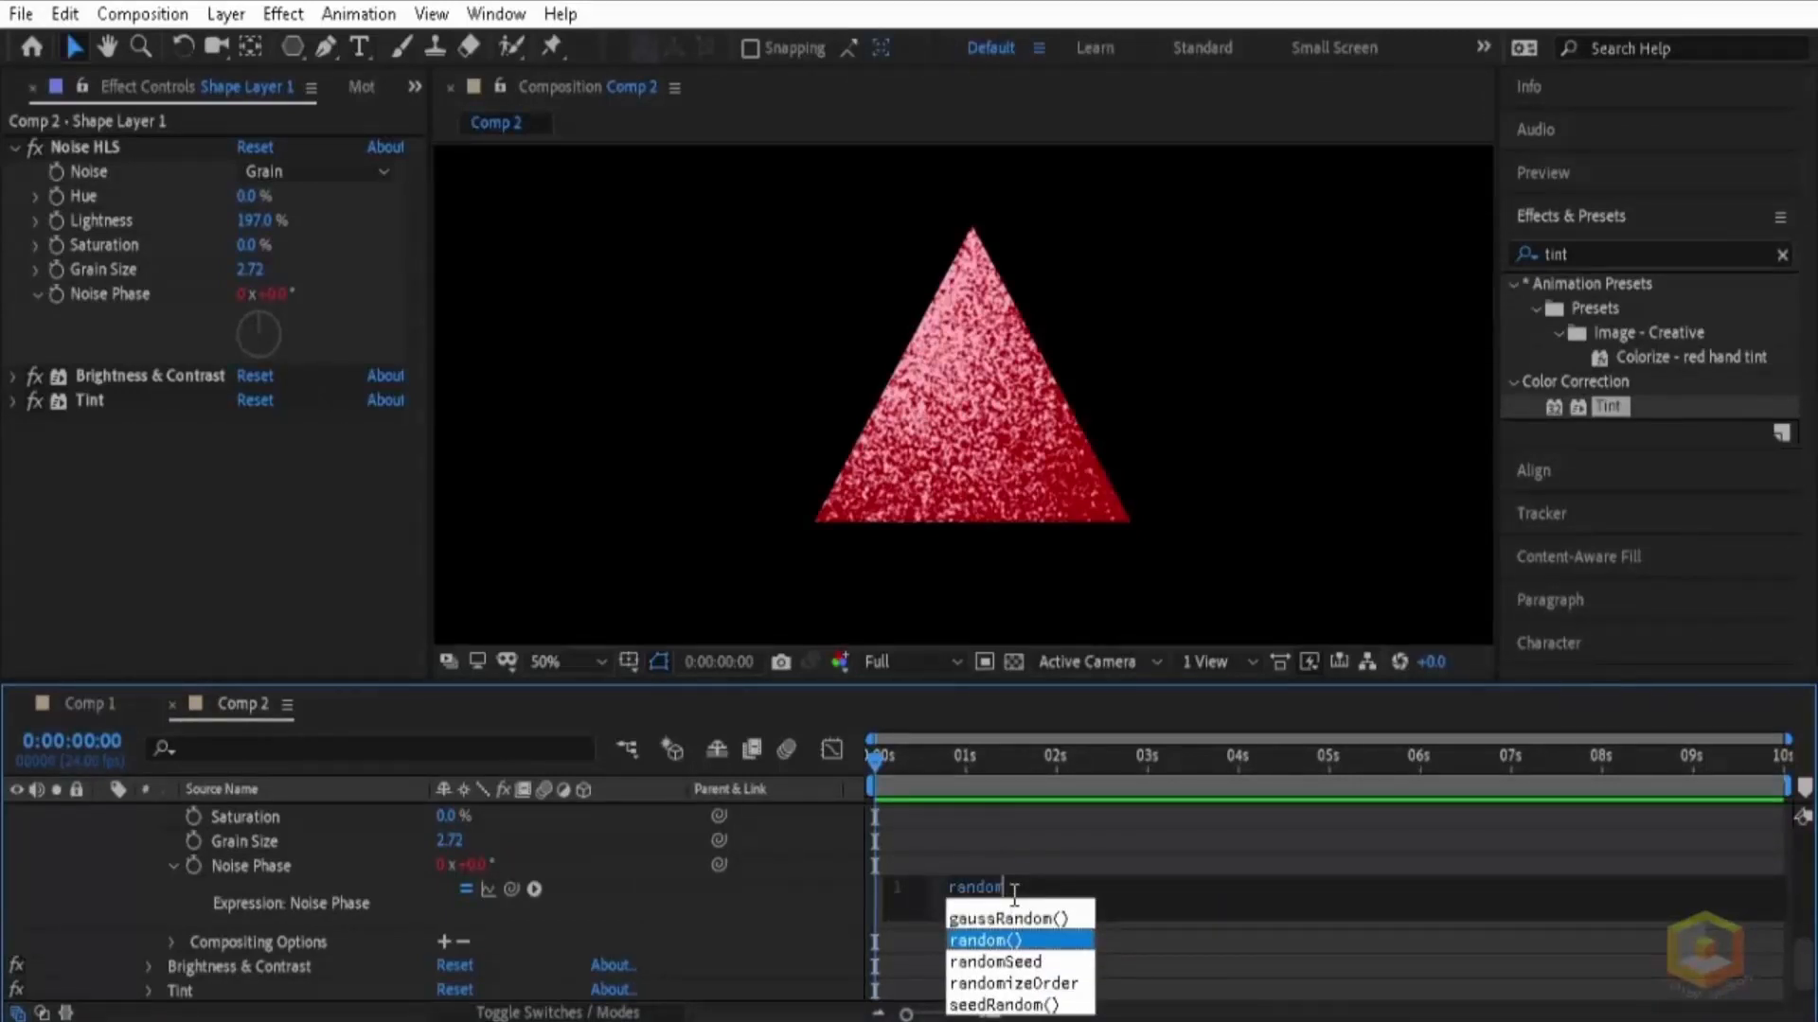
type("(1000")
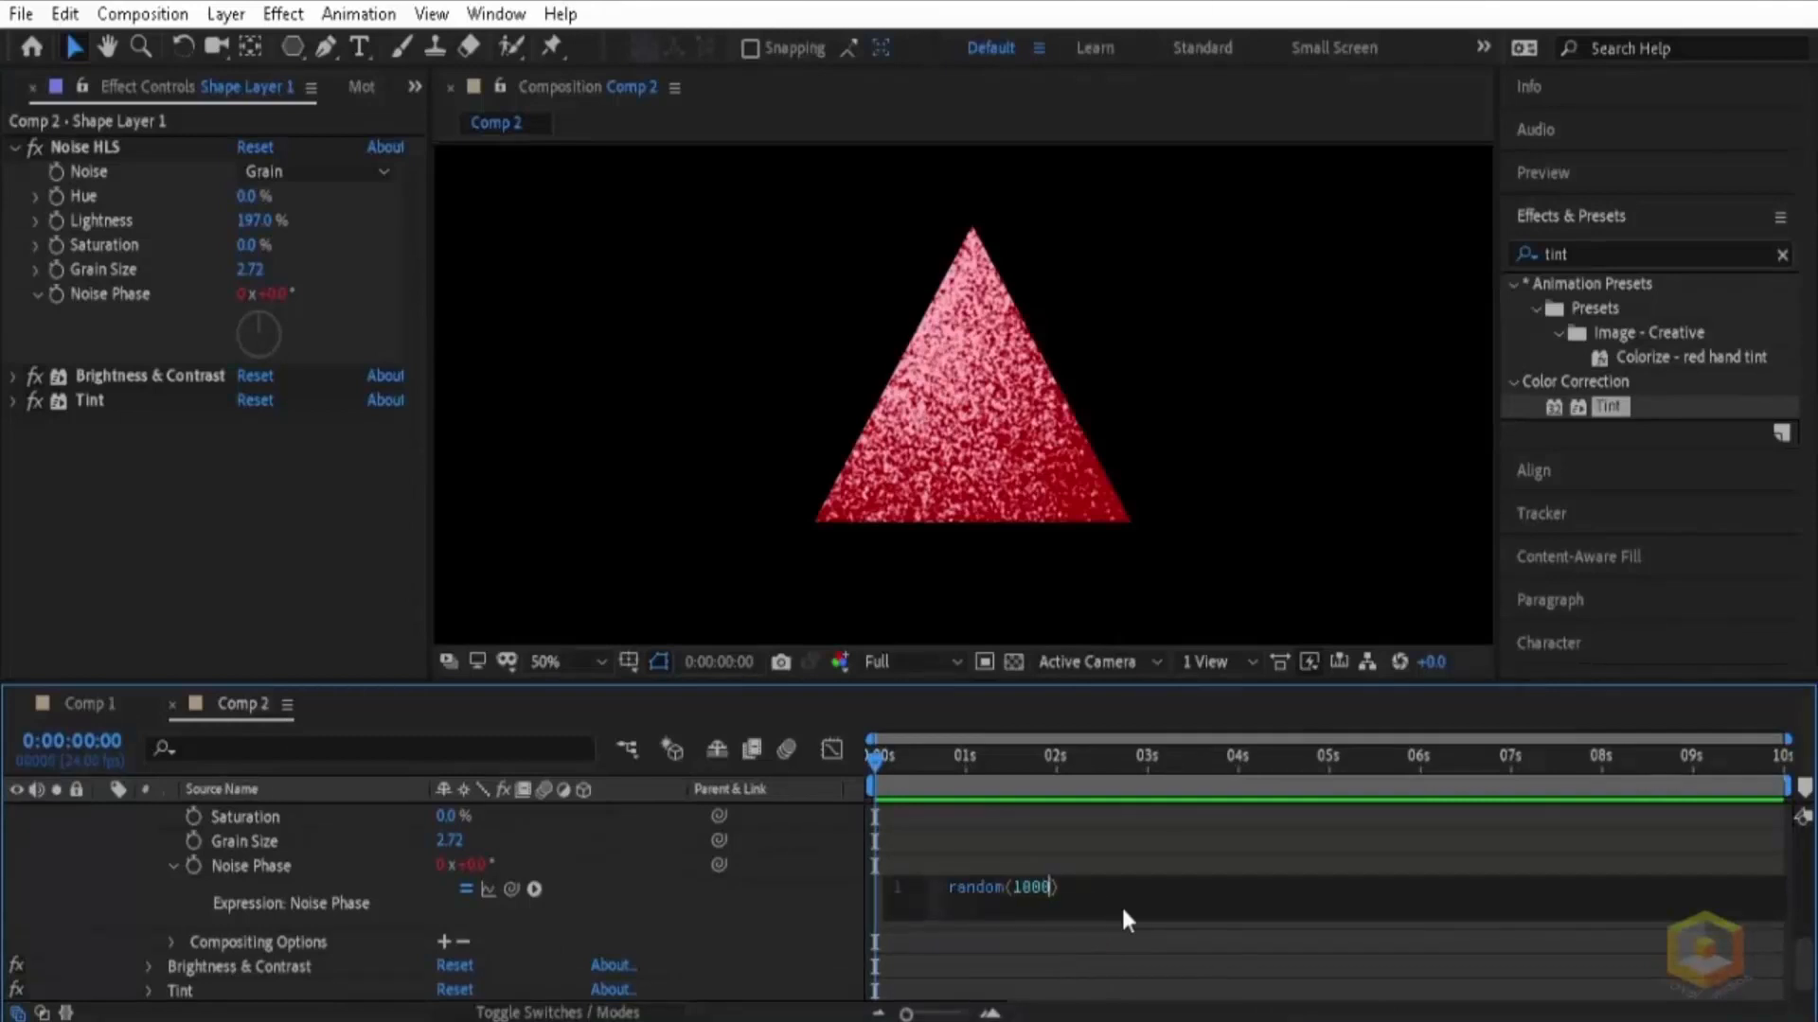
type("0")
key("KP_Enter")
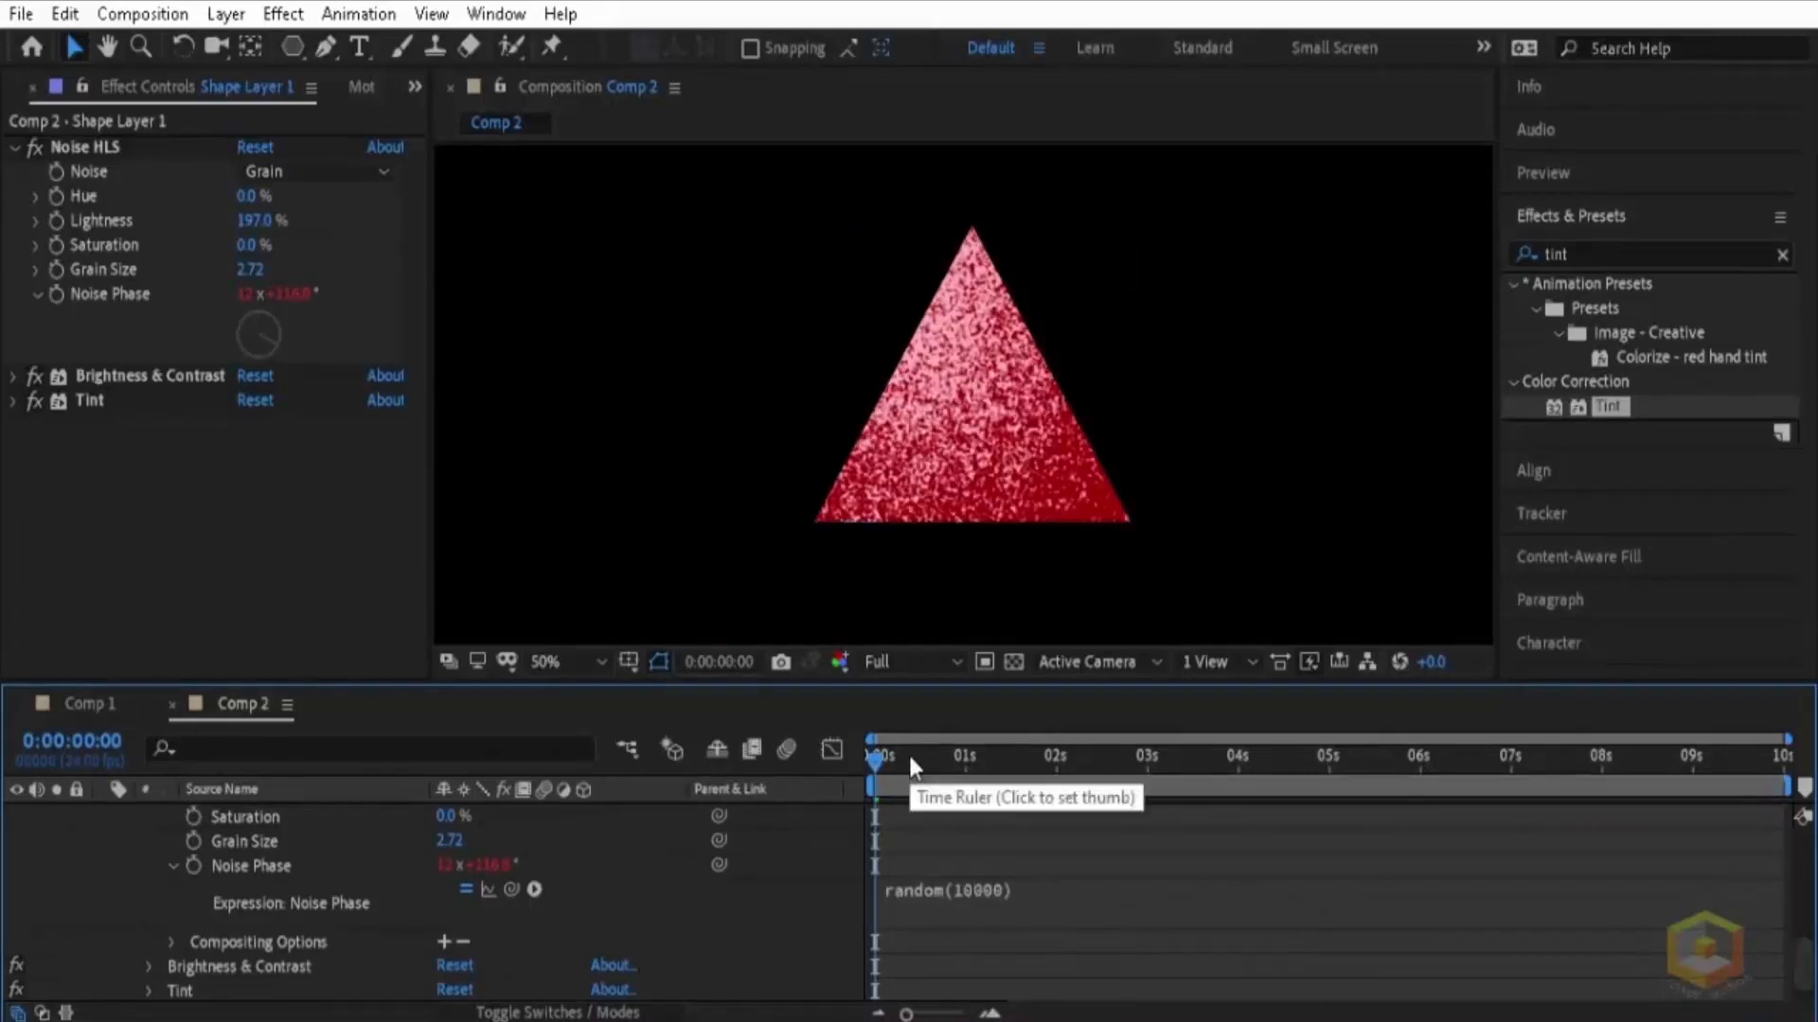
Step: Preview the animated grain and return the current time to the first frame
key("space")
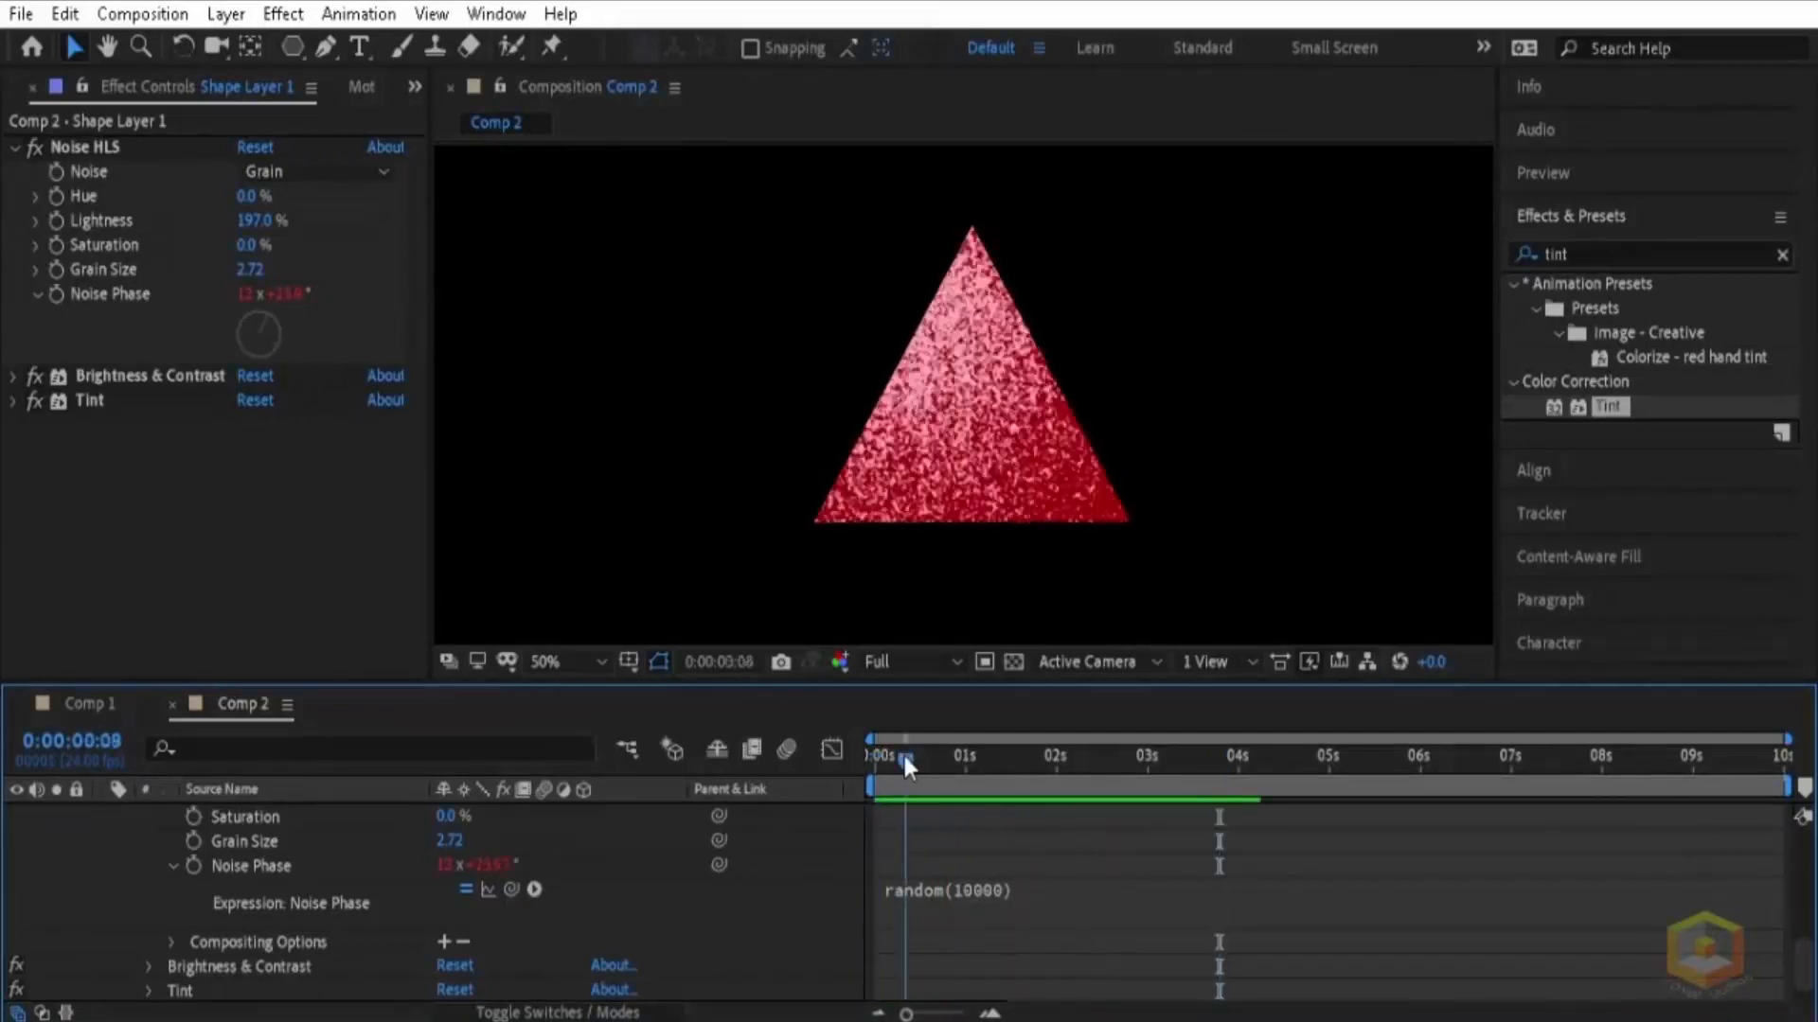
left_click(879, 758)
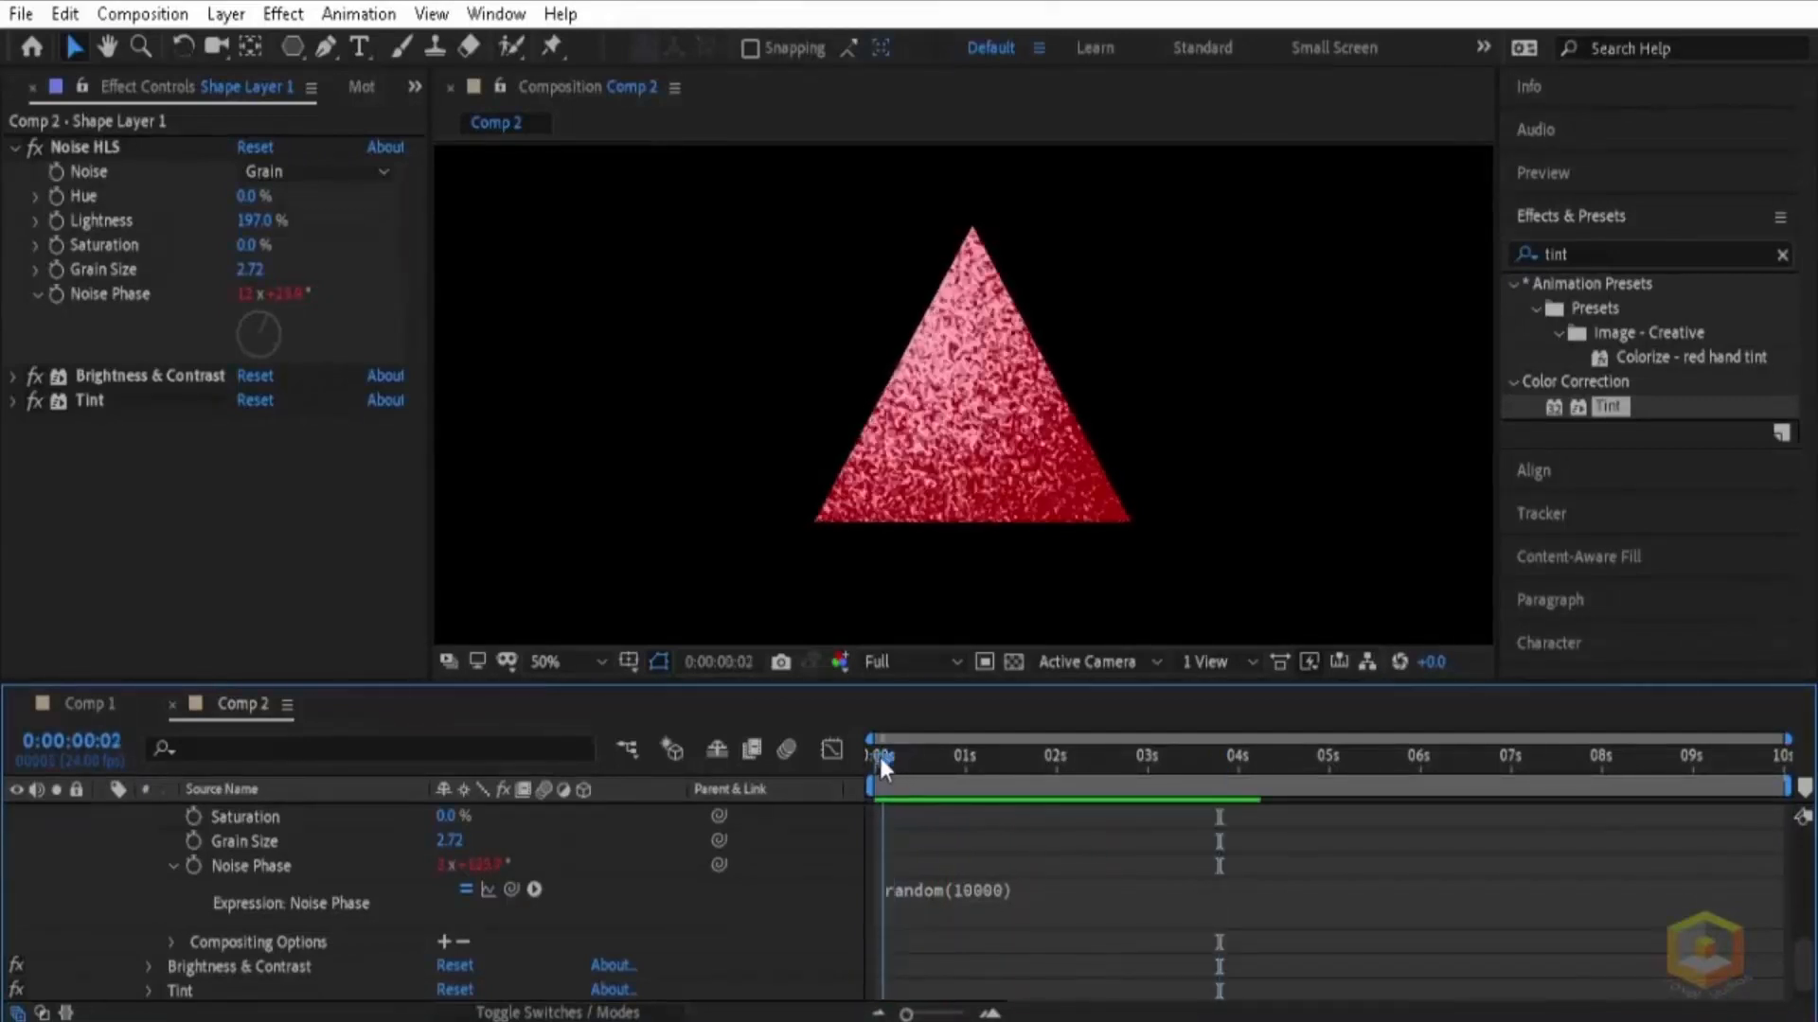
key("Home")
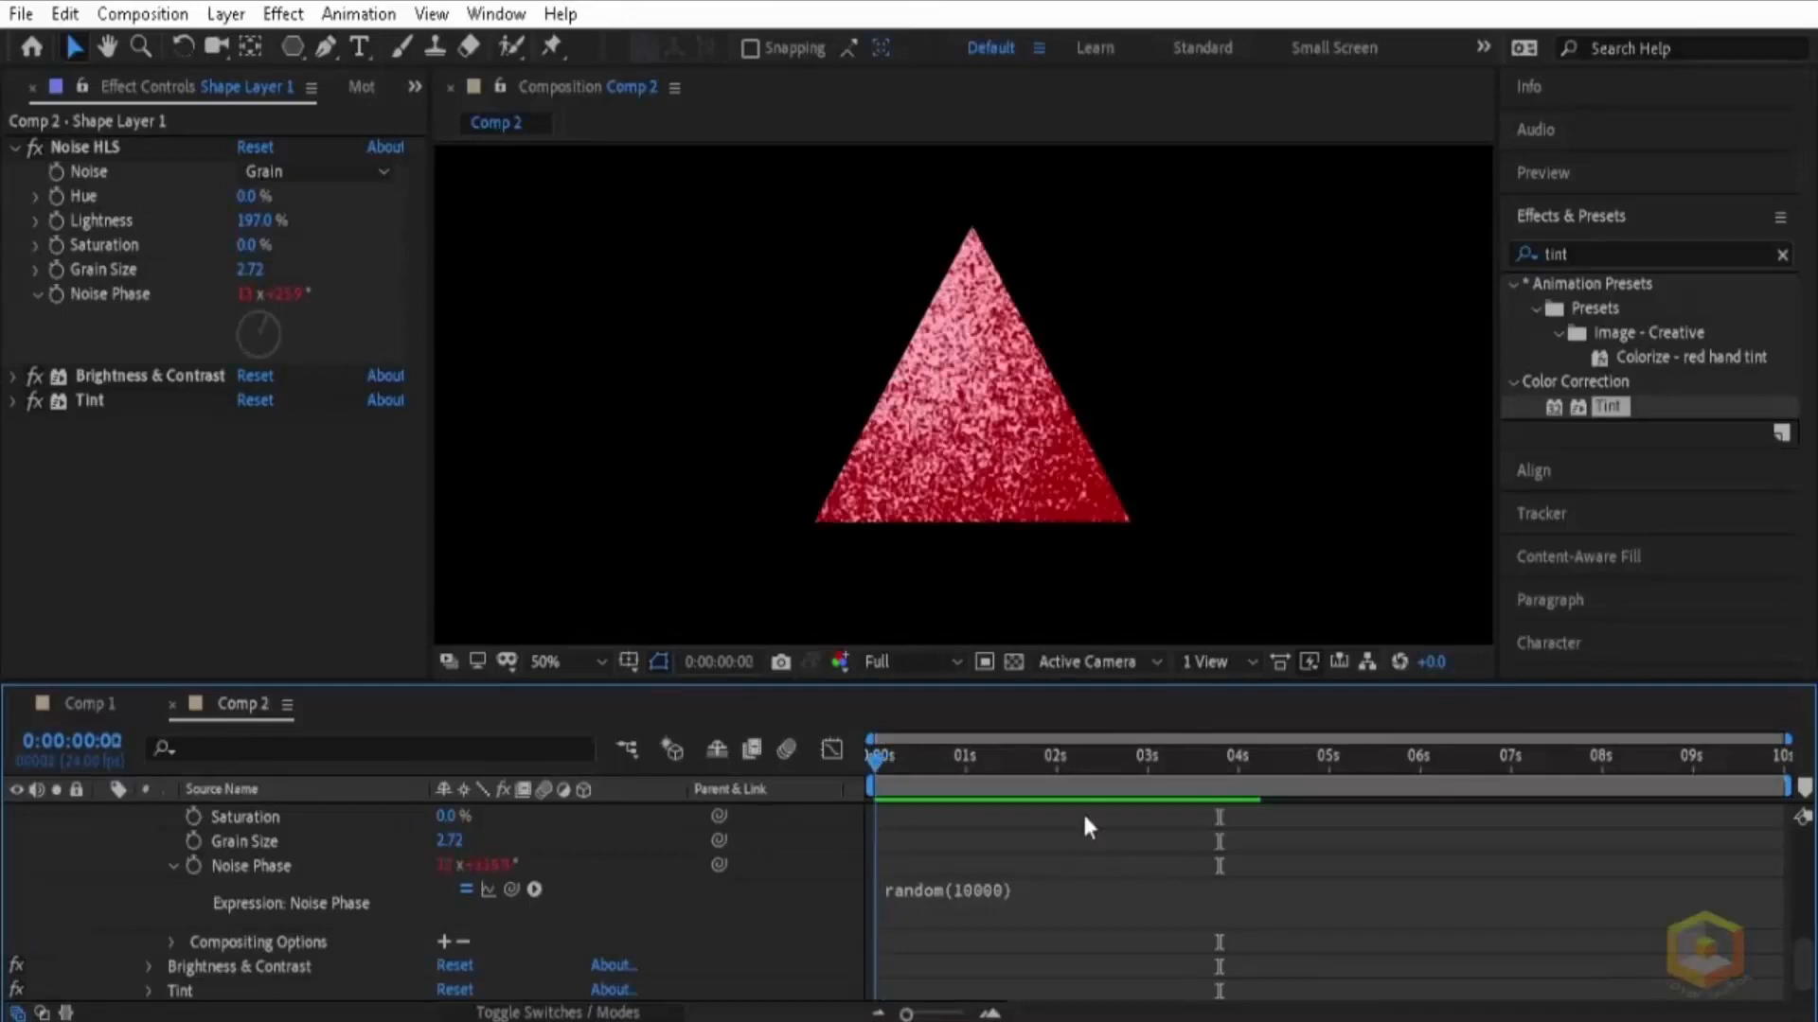
Step: Insert the line posterizeTime(6) above random(10000) in the Noise Phase expression and preview the animation
left_click(1027, 893)
left_click(950, 887)
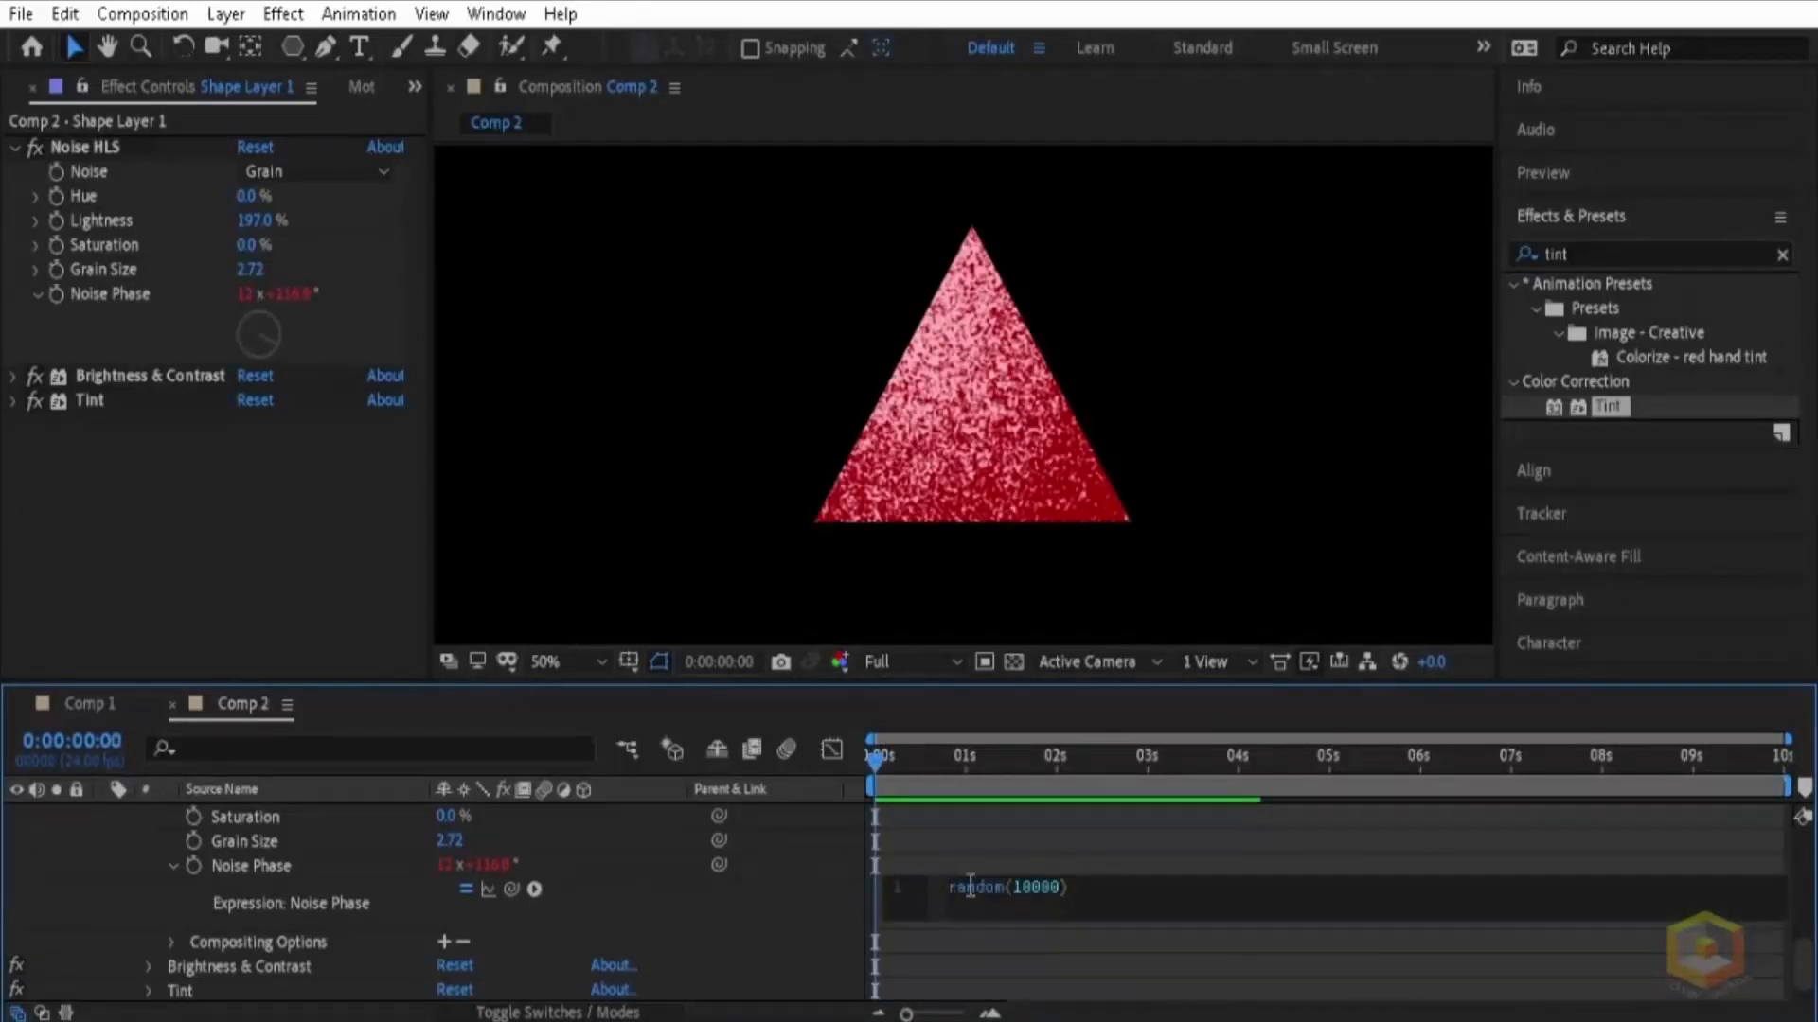
key("Return")
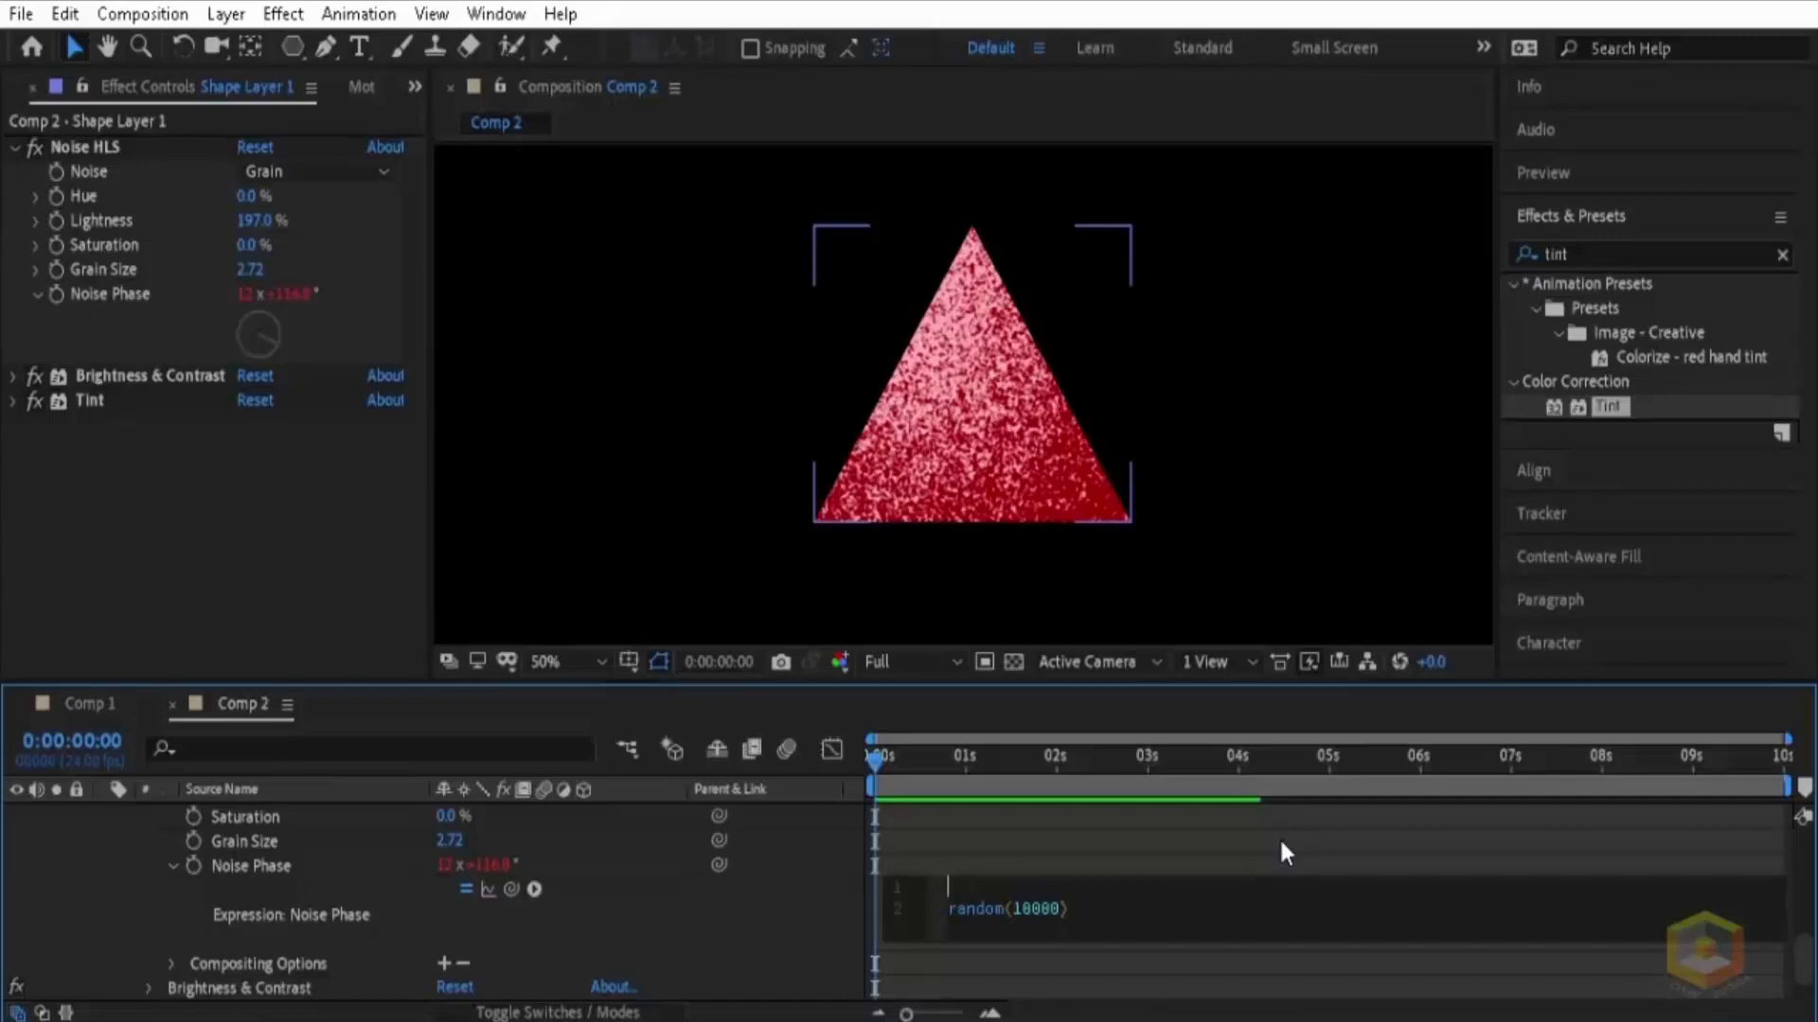
type("poster")
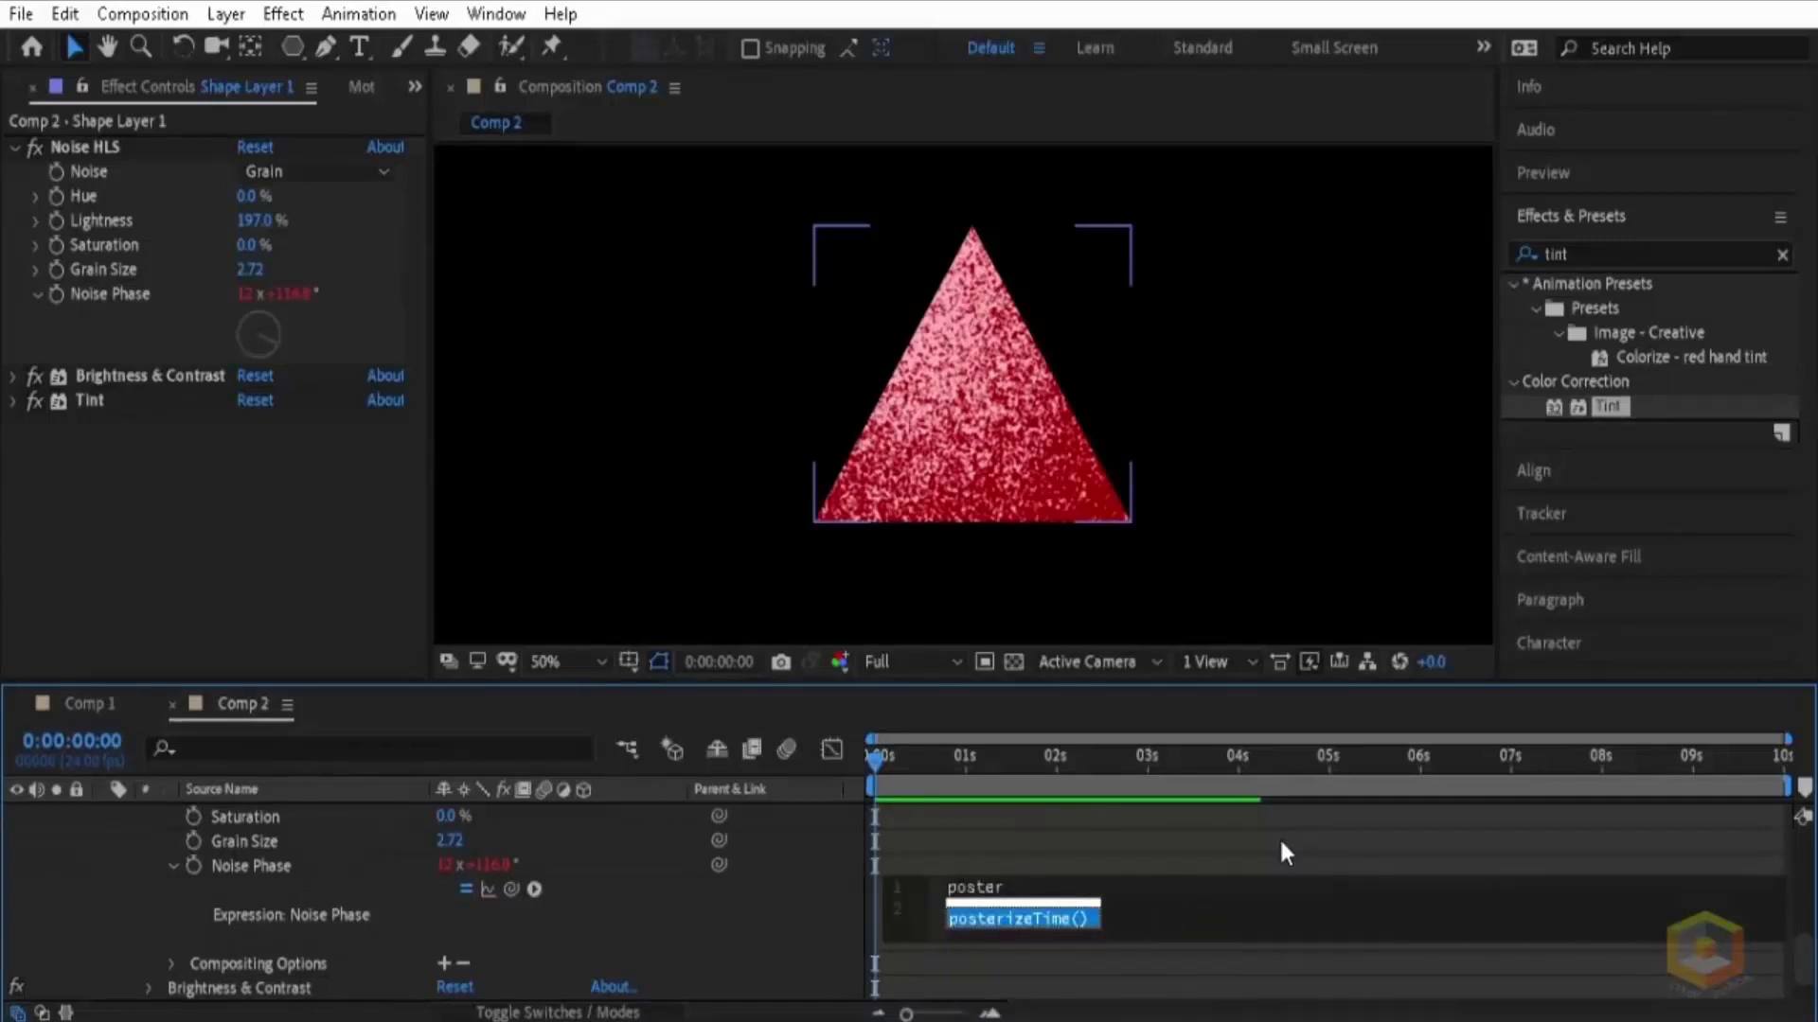
key("Return")
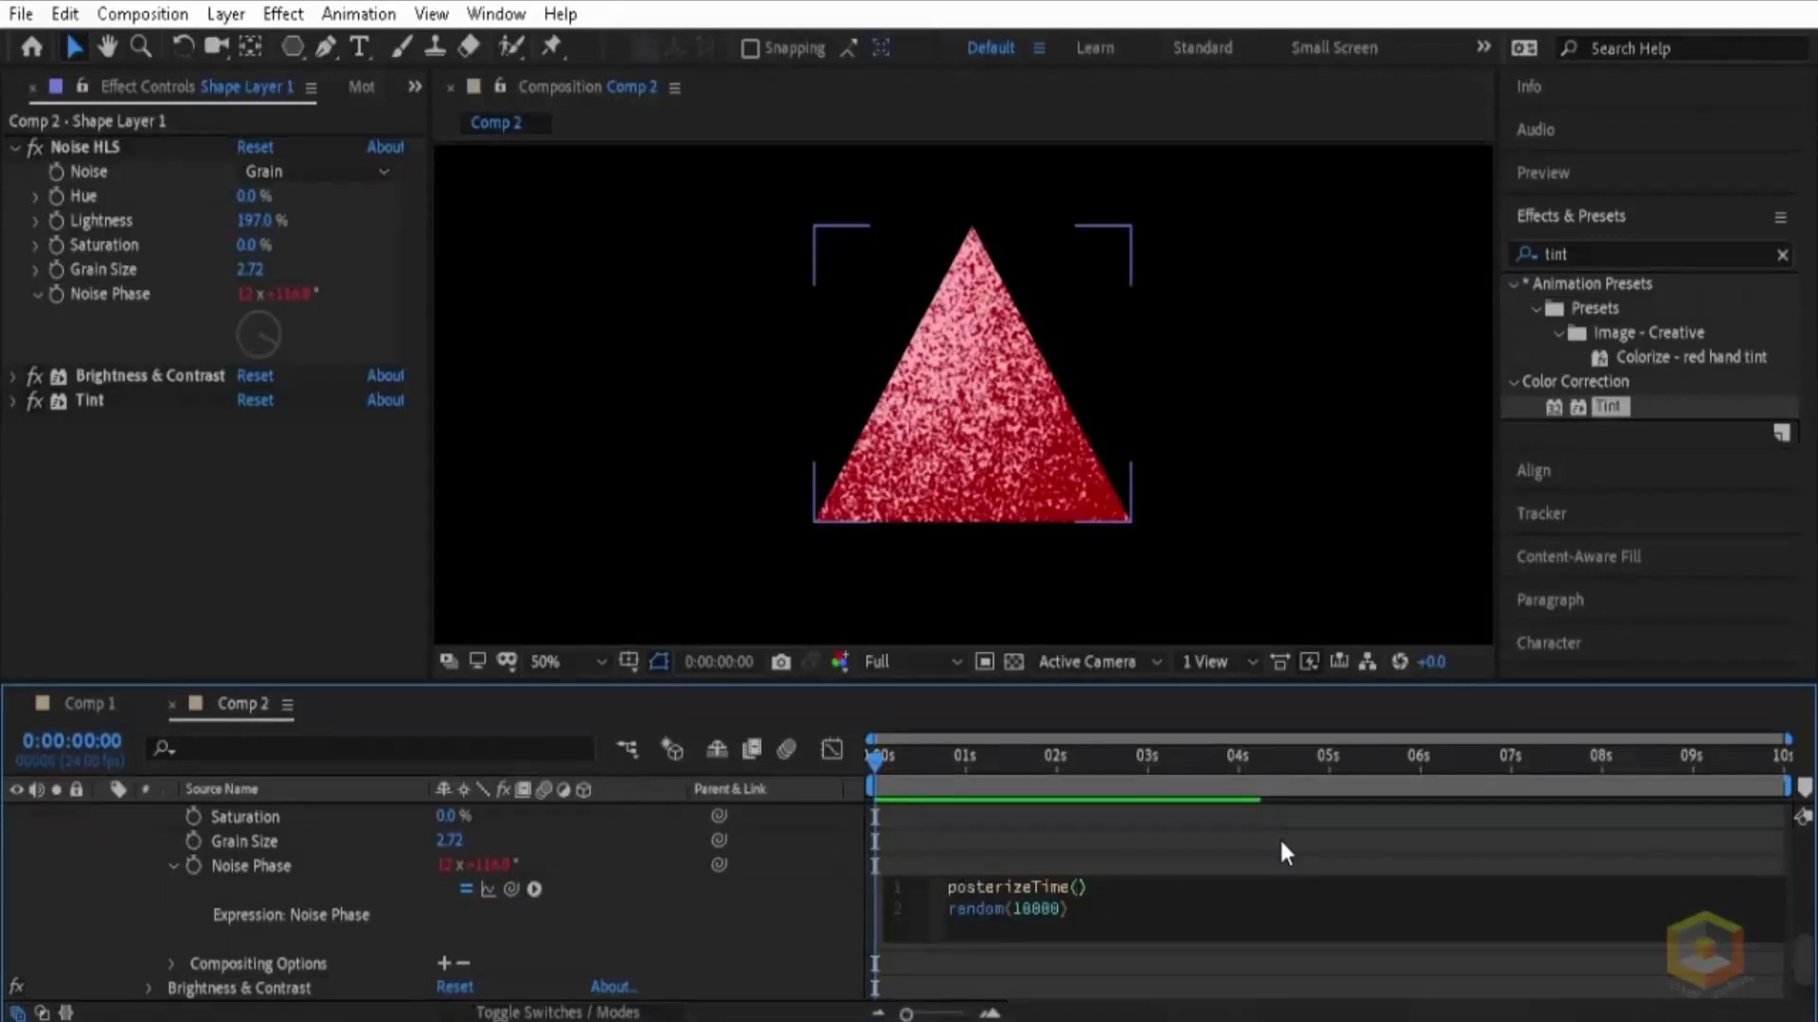
type("6")
left_click(1150, 956)
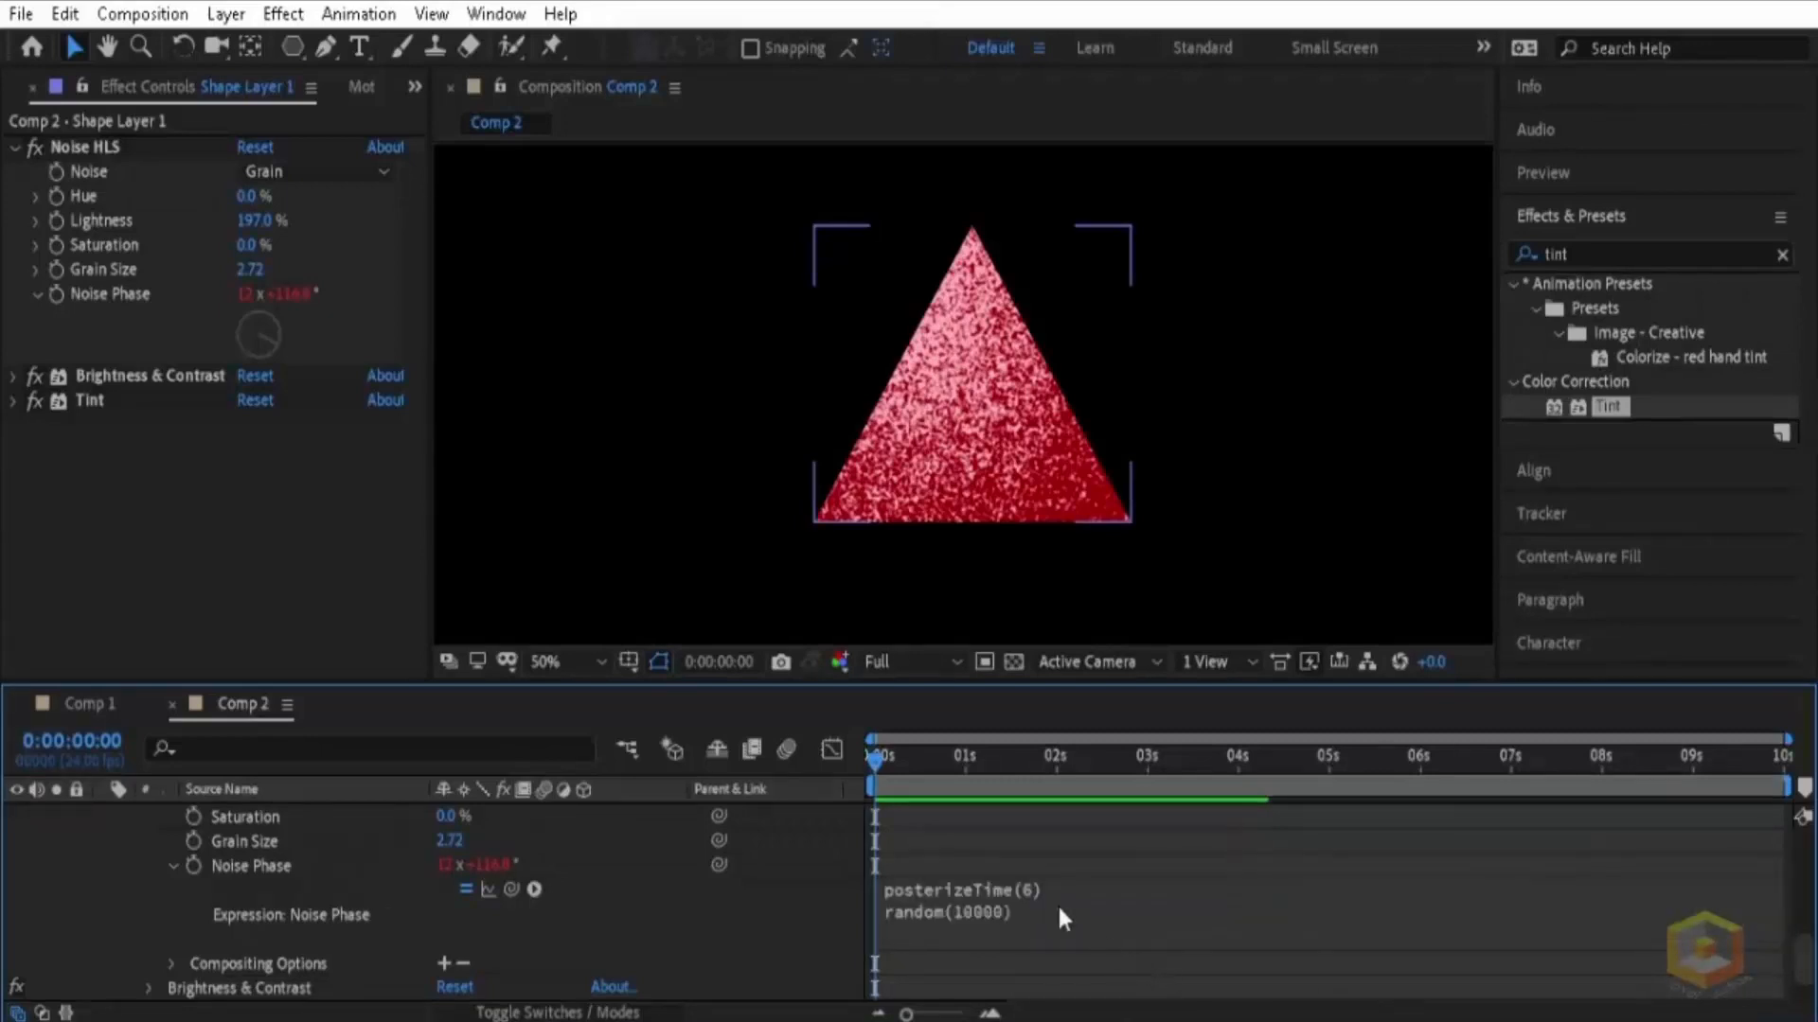
left_click(1452, 837)
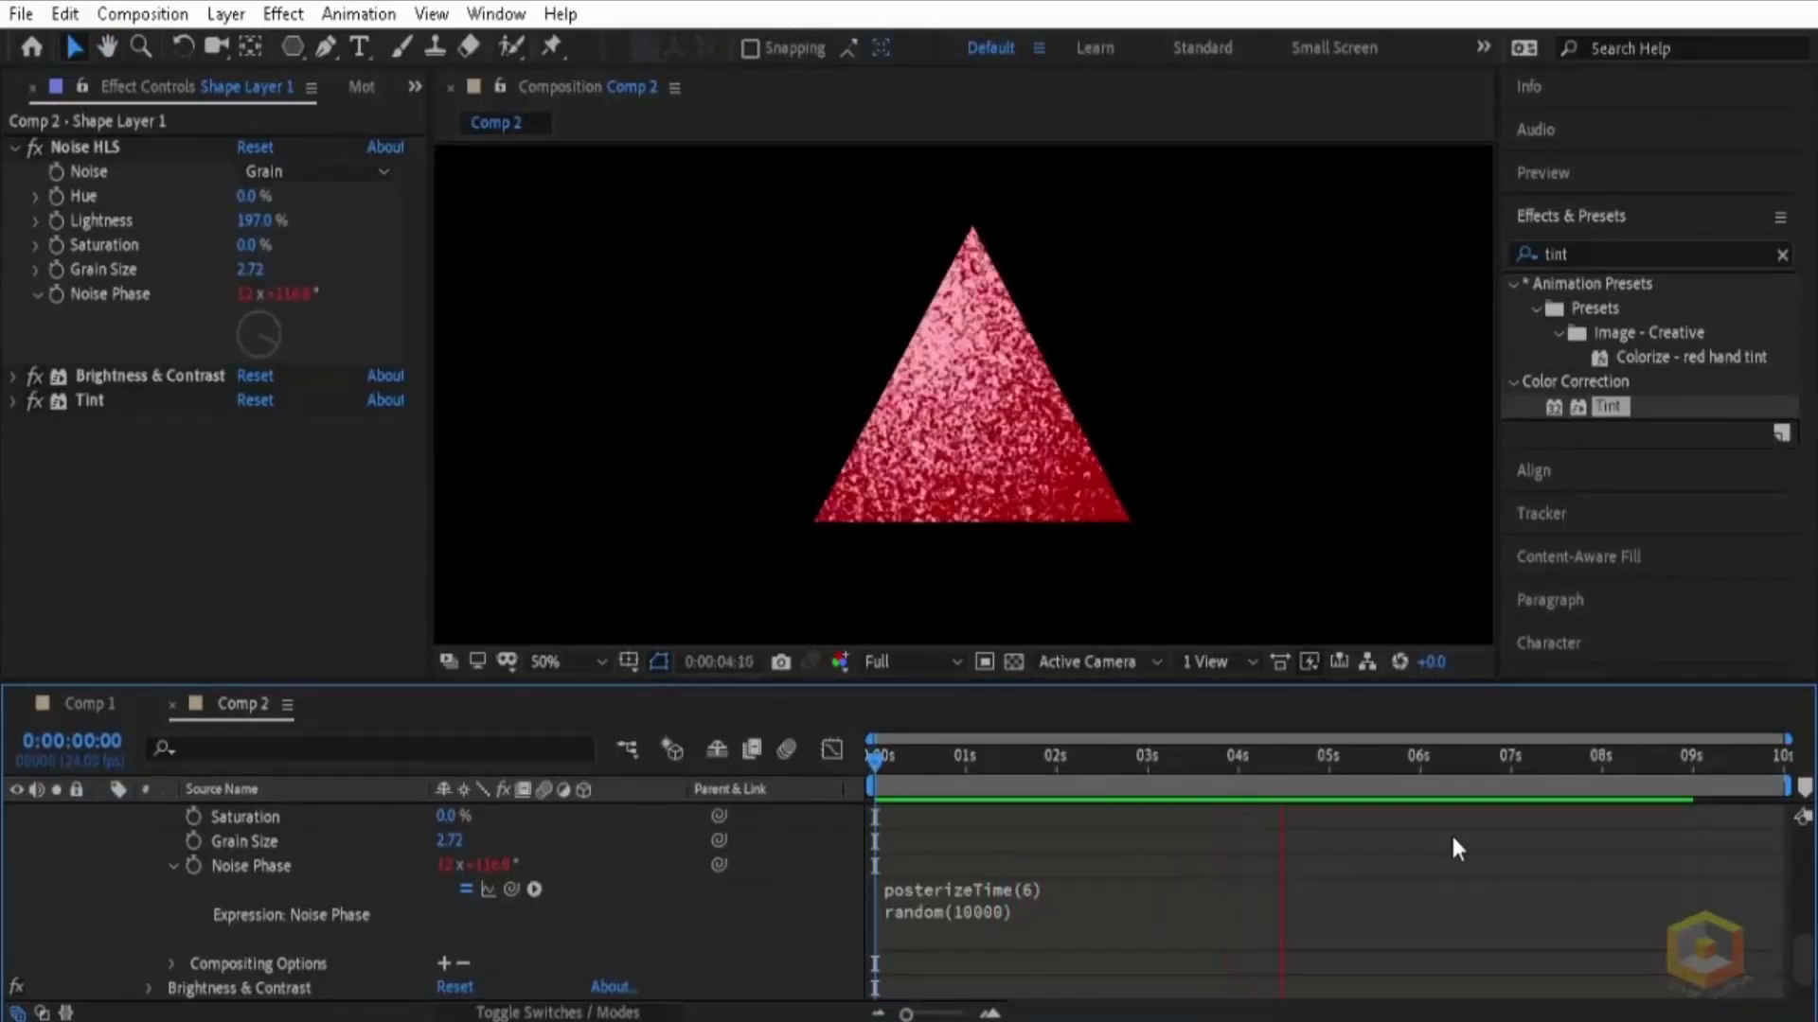
key("space")
Step: Change the posterizeTime value in the Noise Phase expression to 12 and preview the grain animation
left_click(1030, 888)
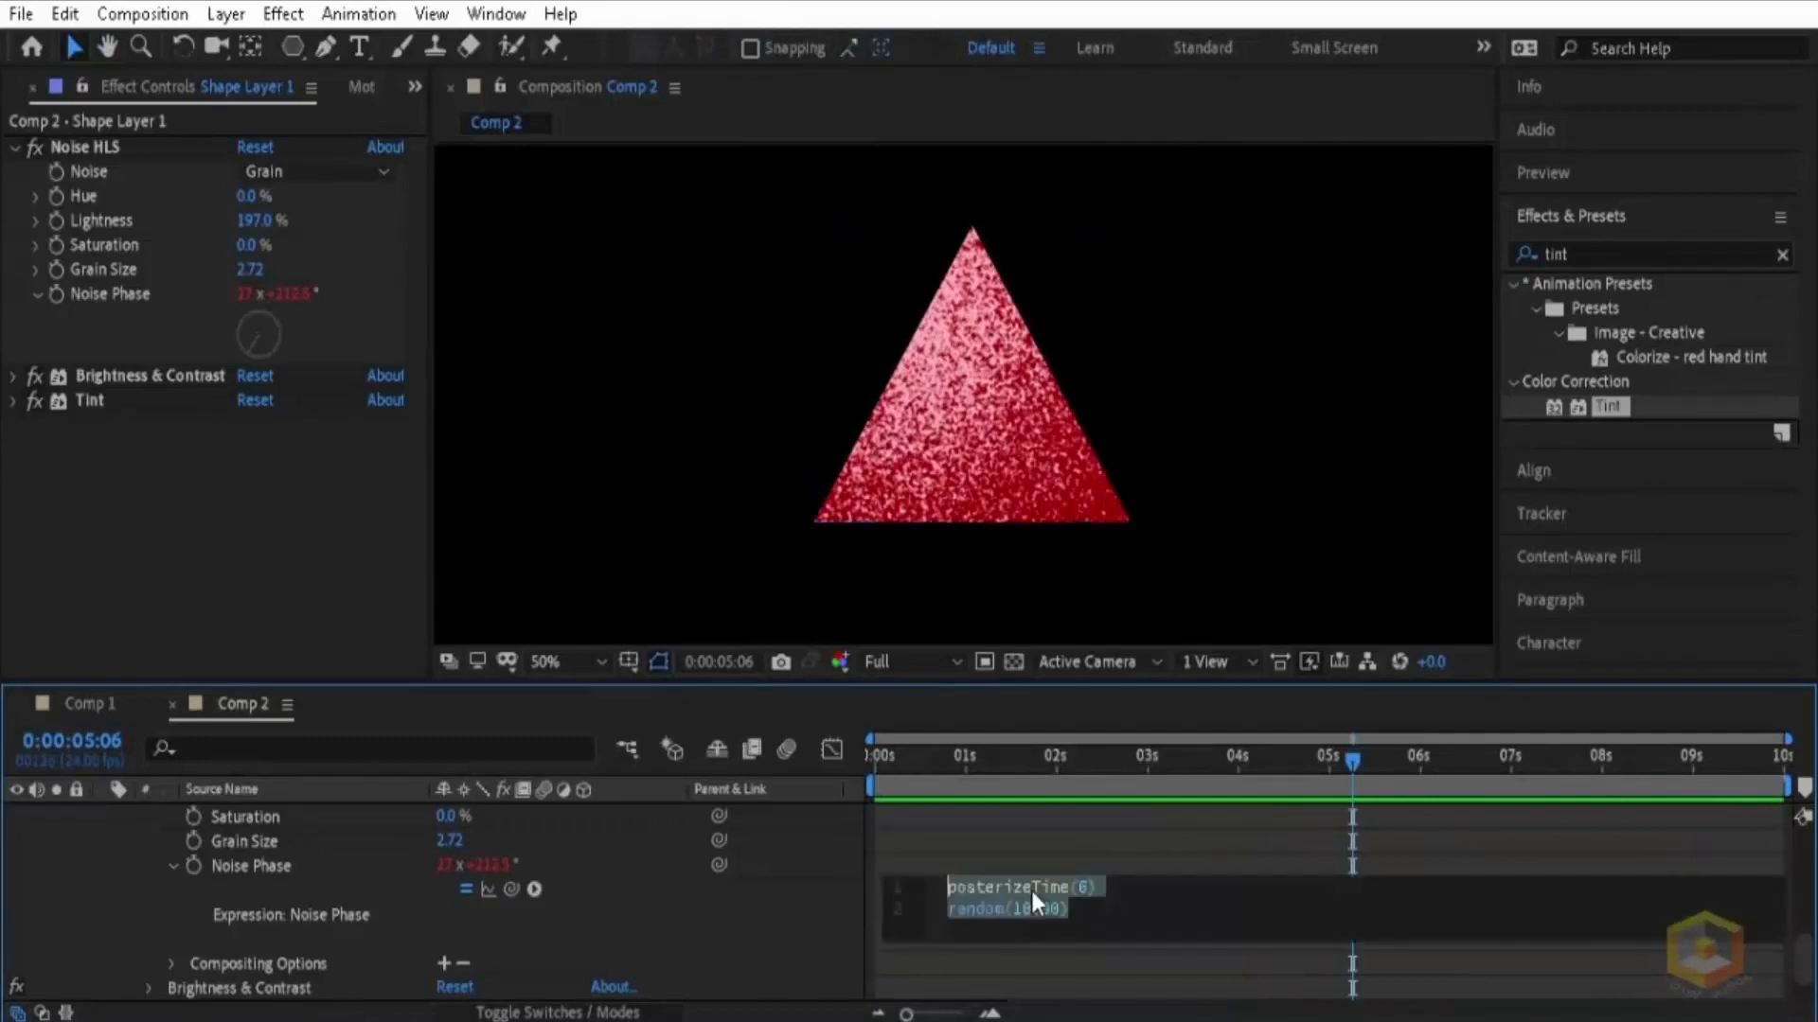
double_click(1083, 887)
type("12")
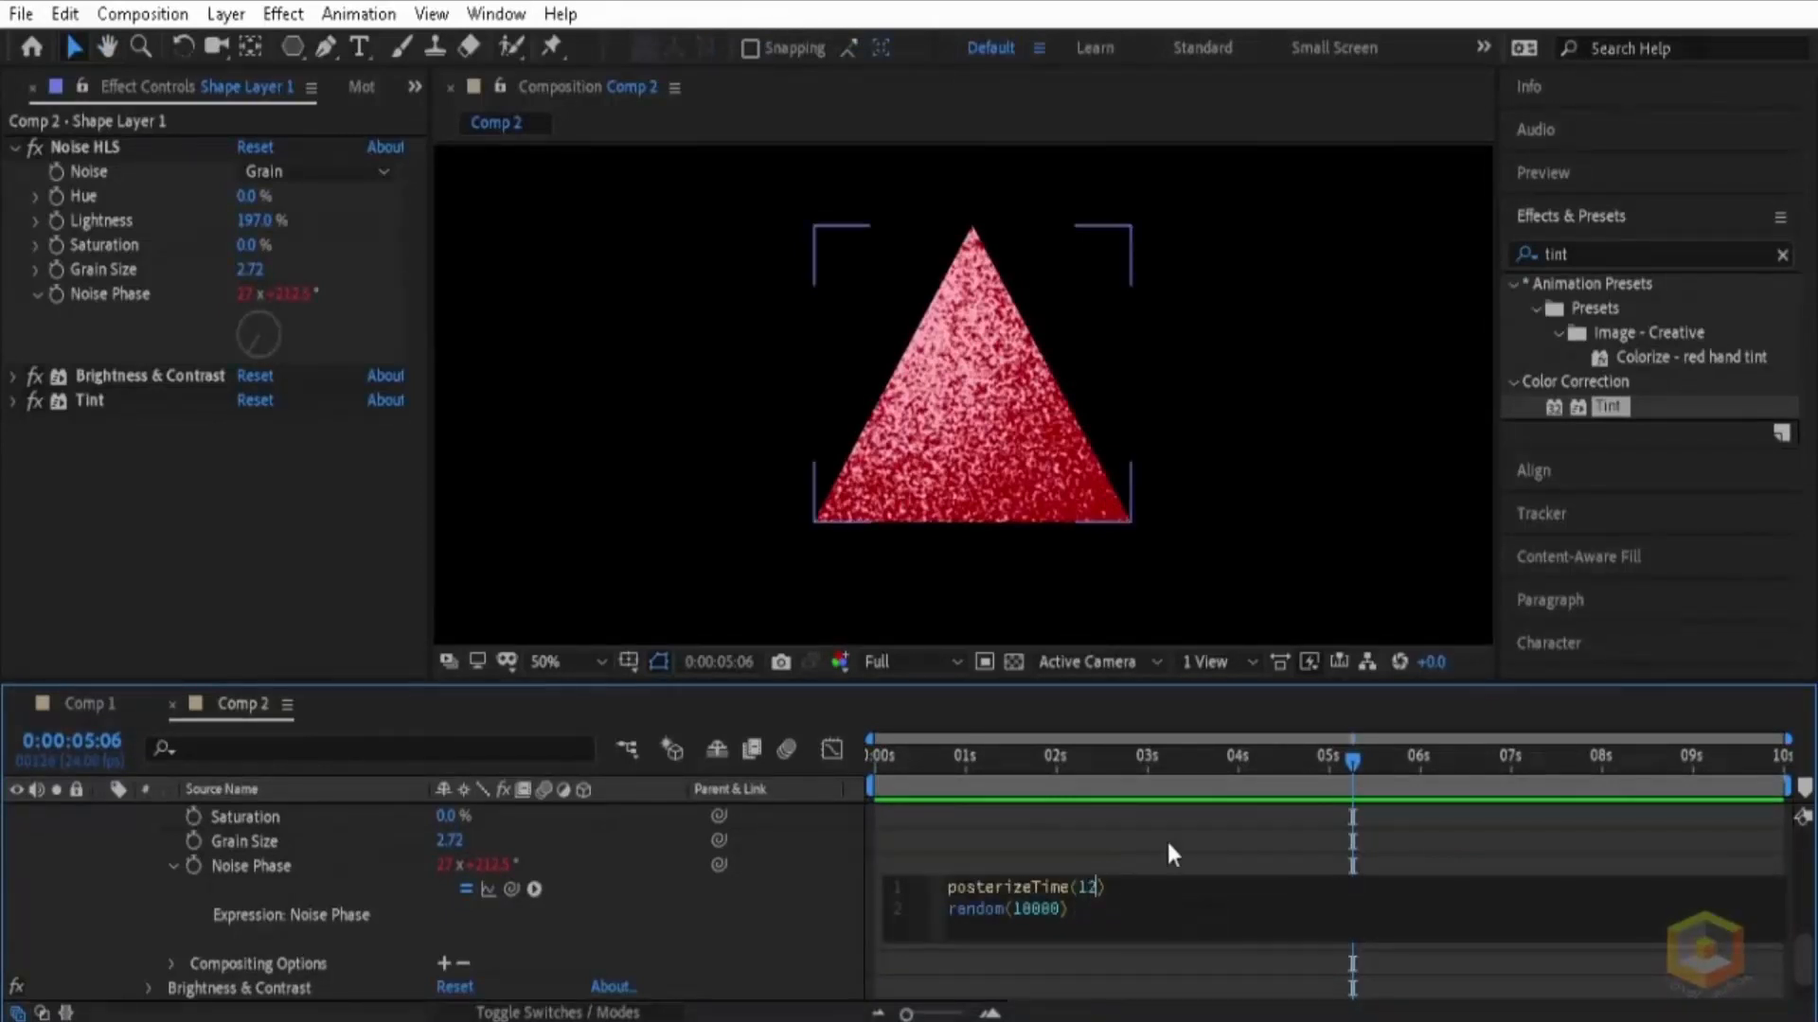
left_click(1167, 838)
key("space")
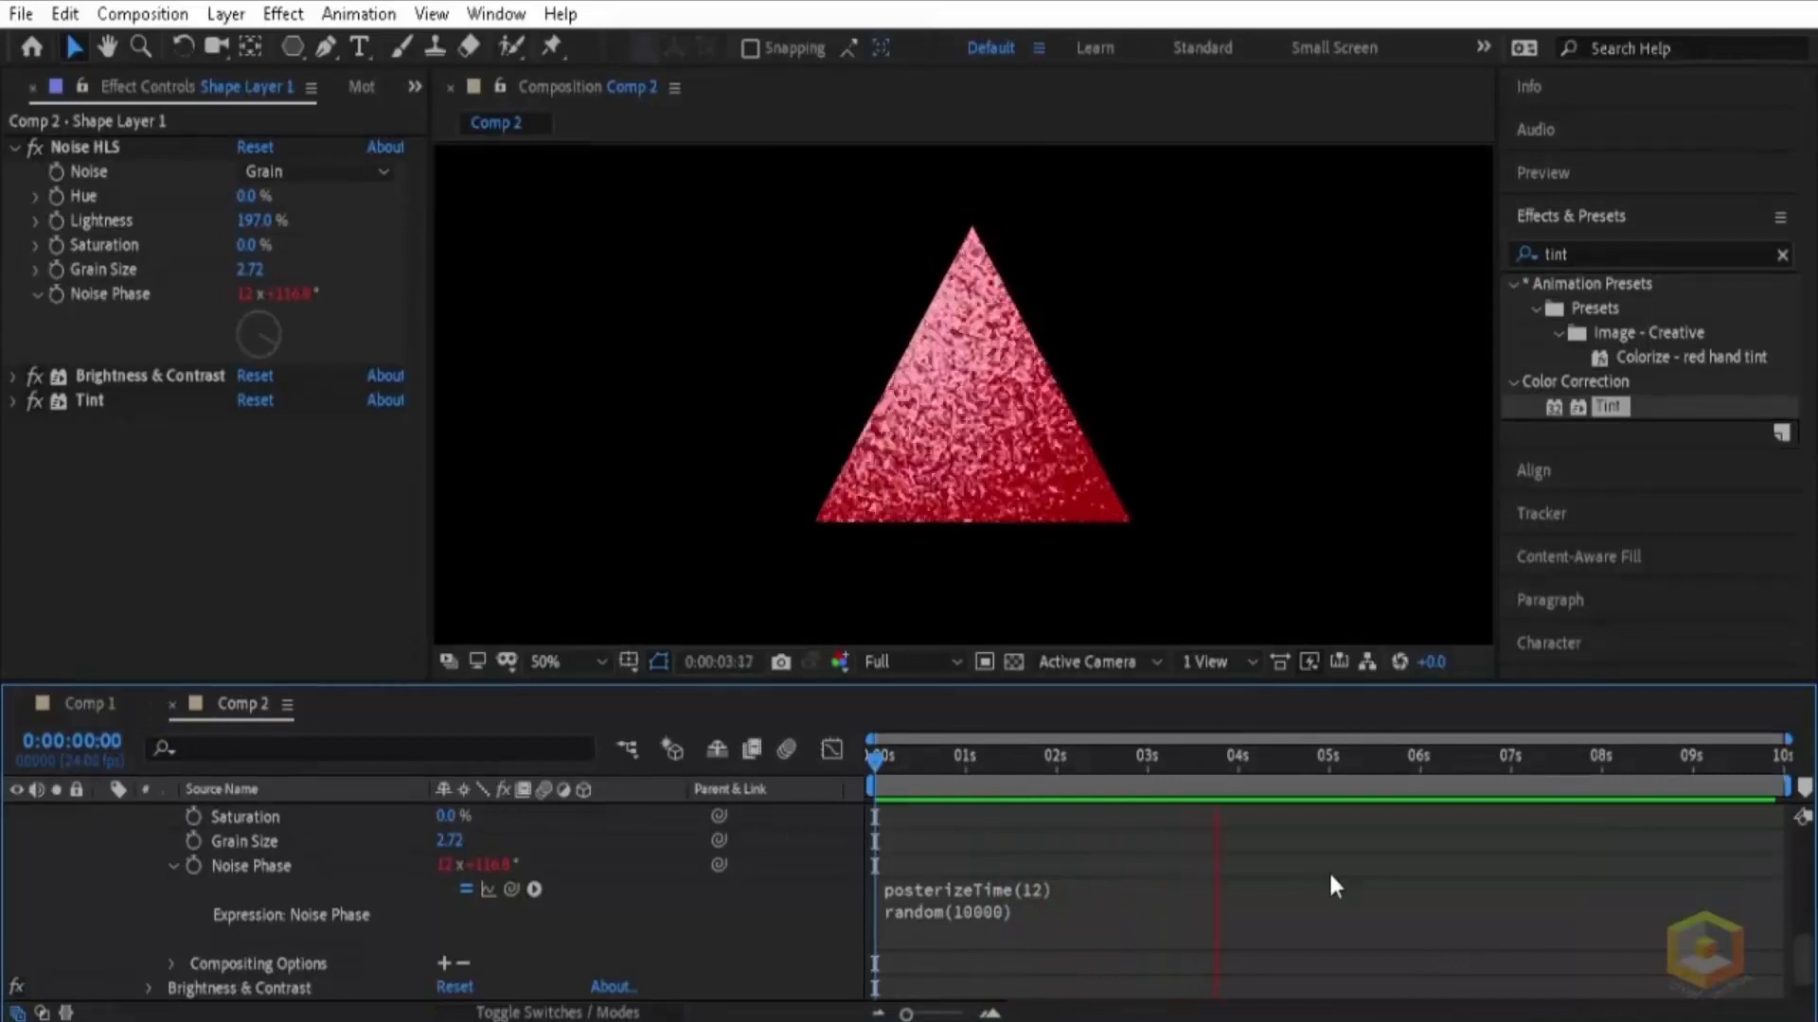
key("space")
left_click_drag(1060, 760, 929, 776)
Step: Collapse the properties of Shape Layer 1 and the settings of its Noise HLS effect
scroll(229, 873, "up", 10)
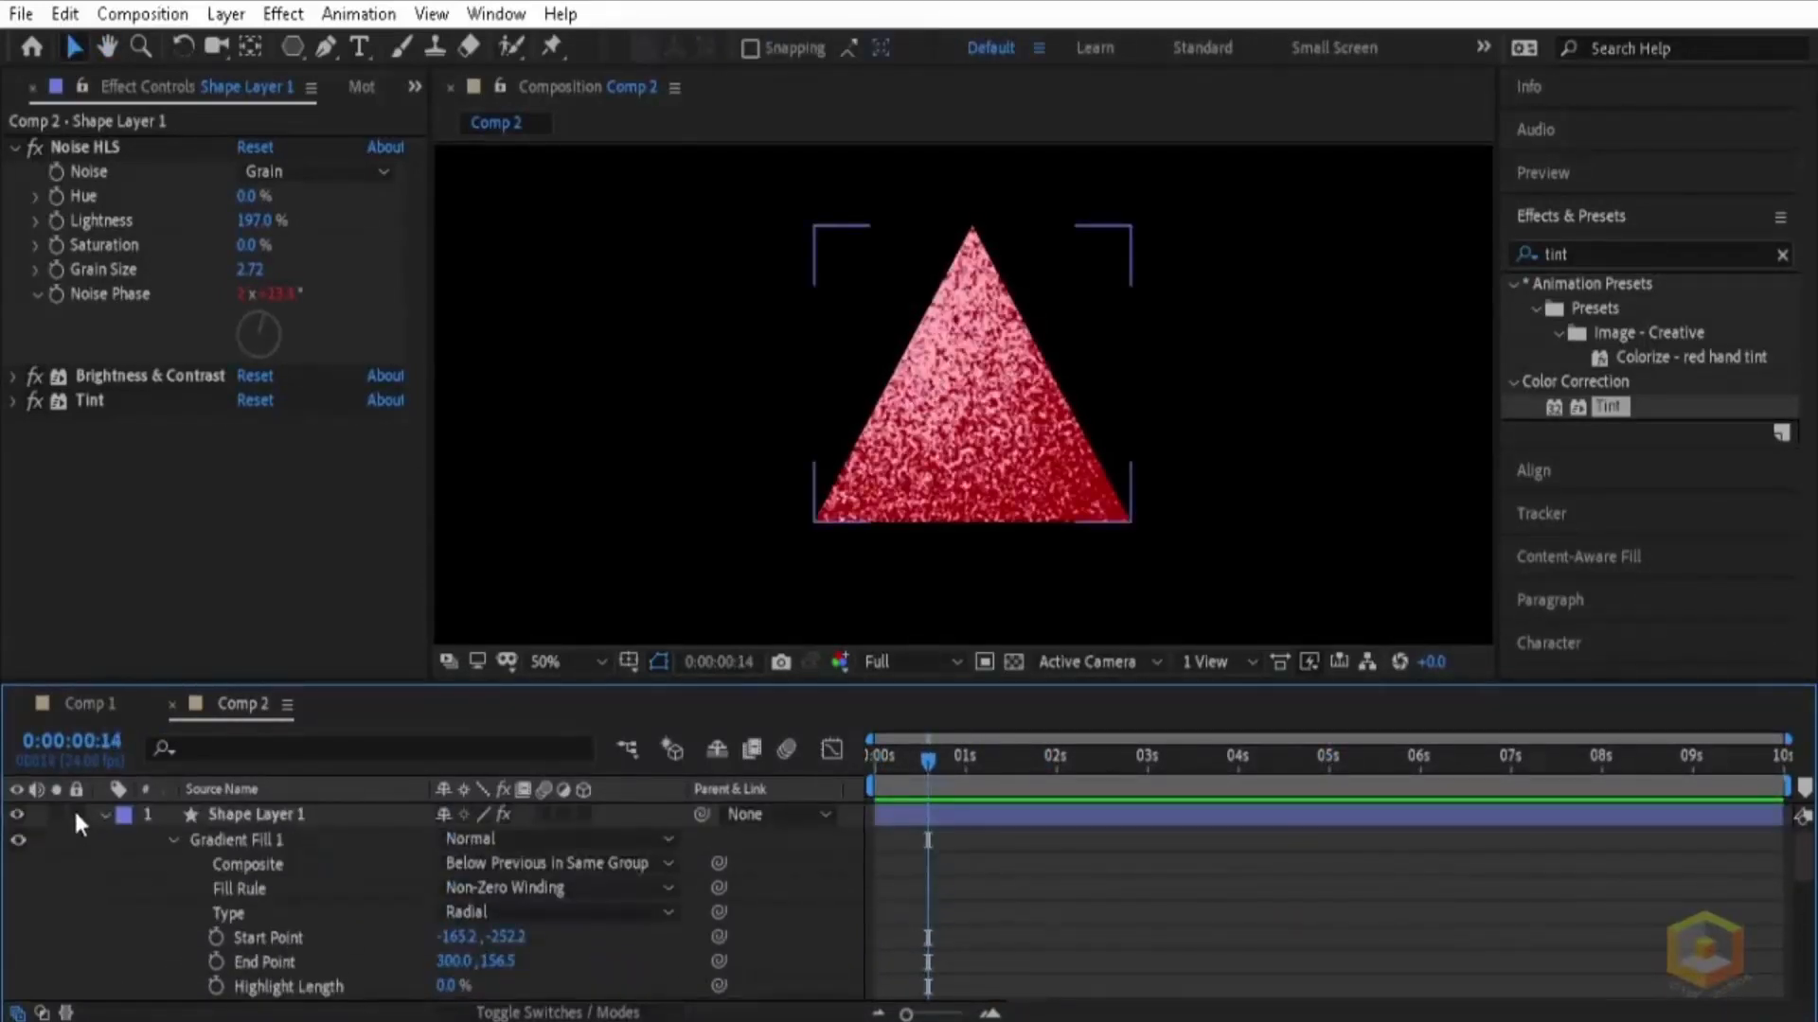
left_click(104, 814)
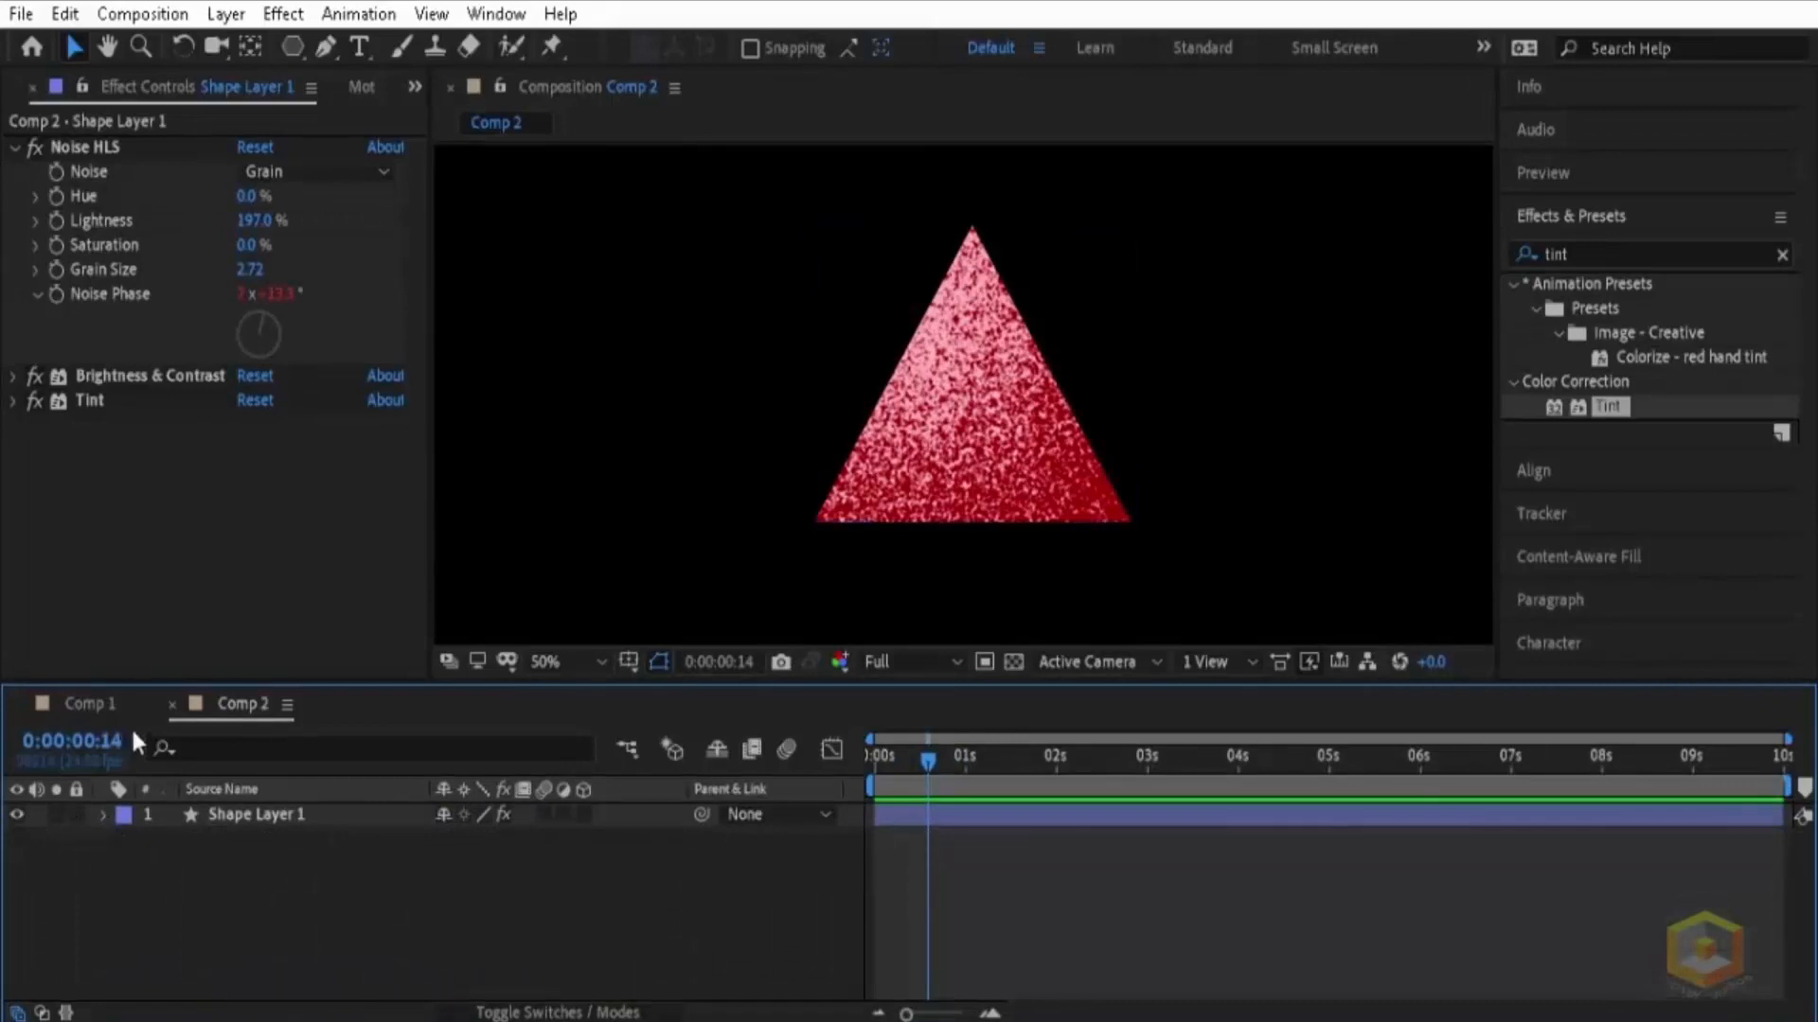
left_click(15, 145)
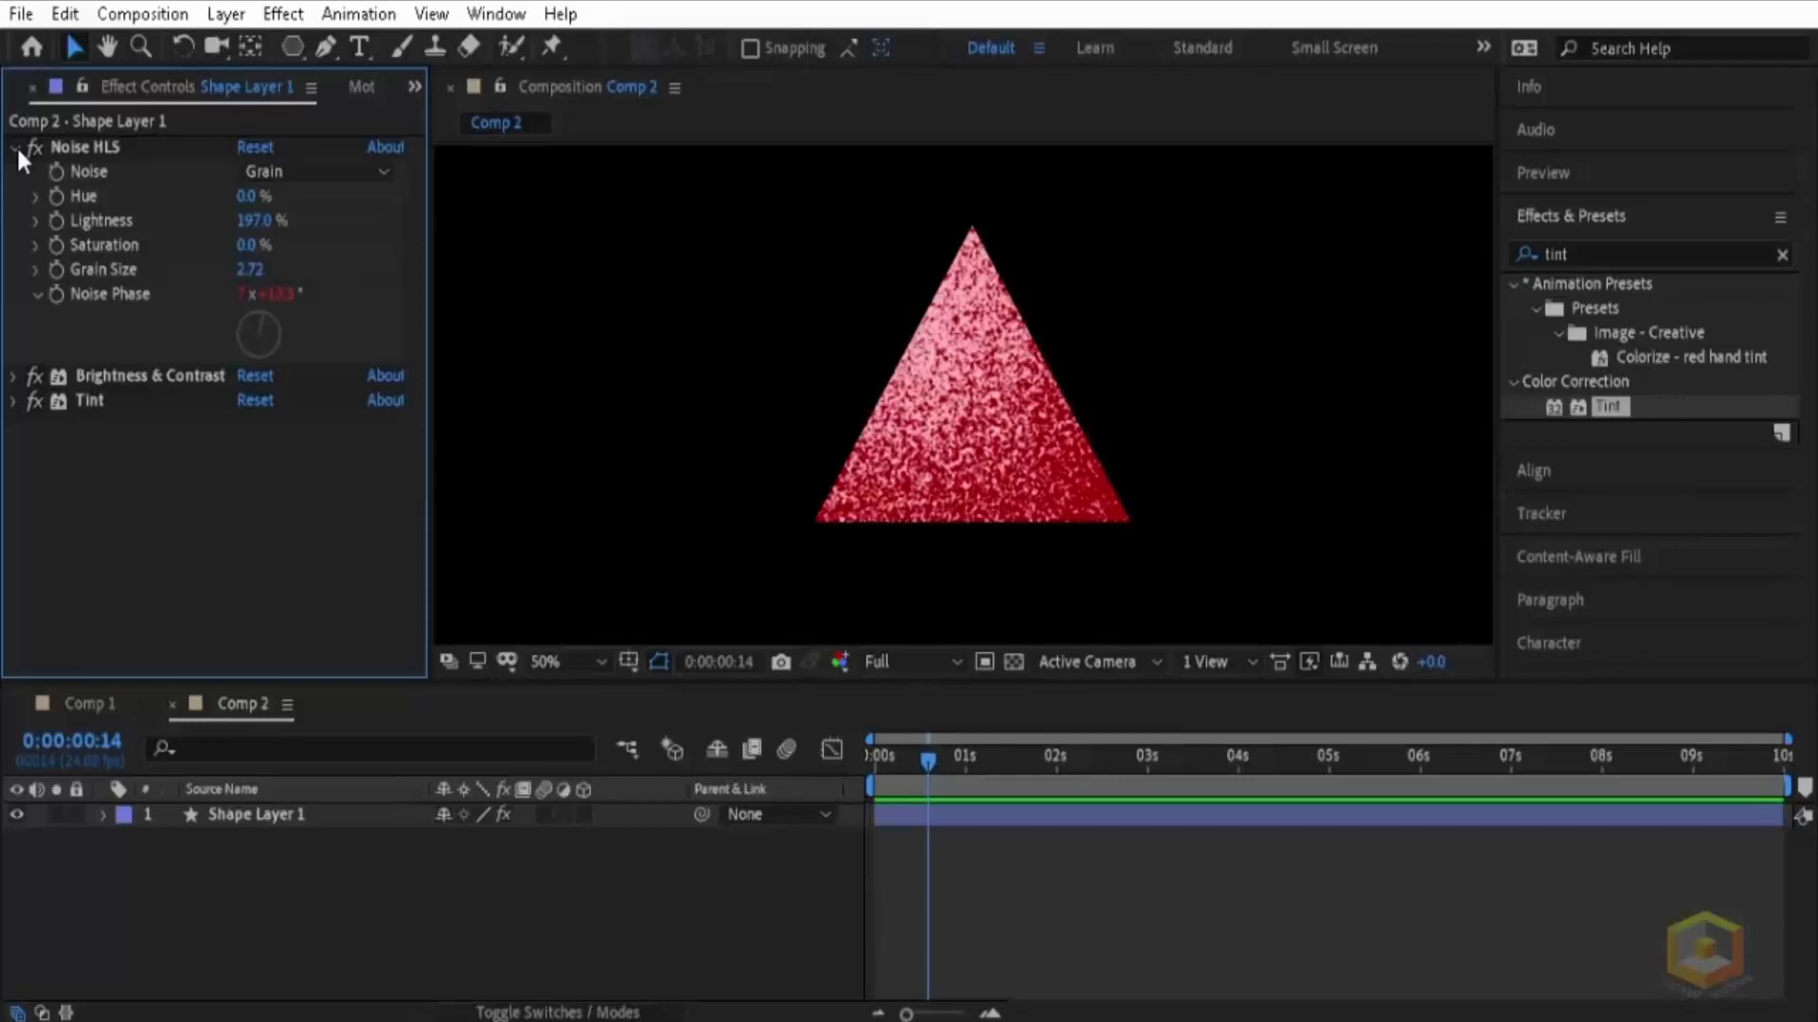
left_click(15, 147)
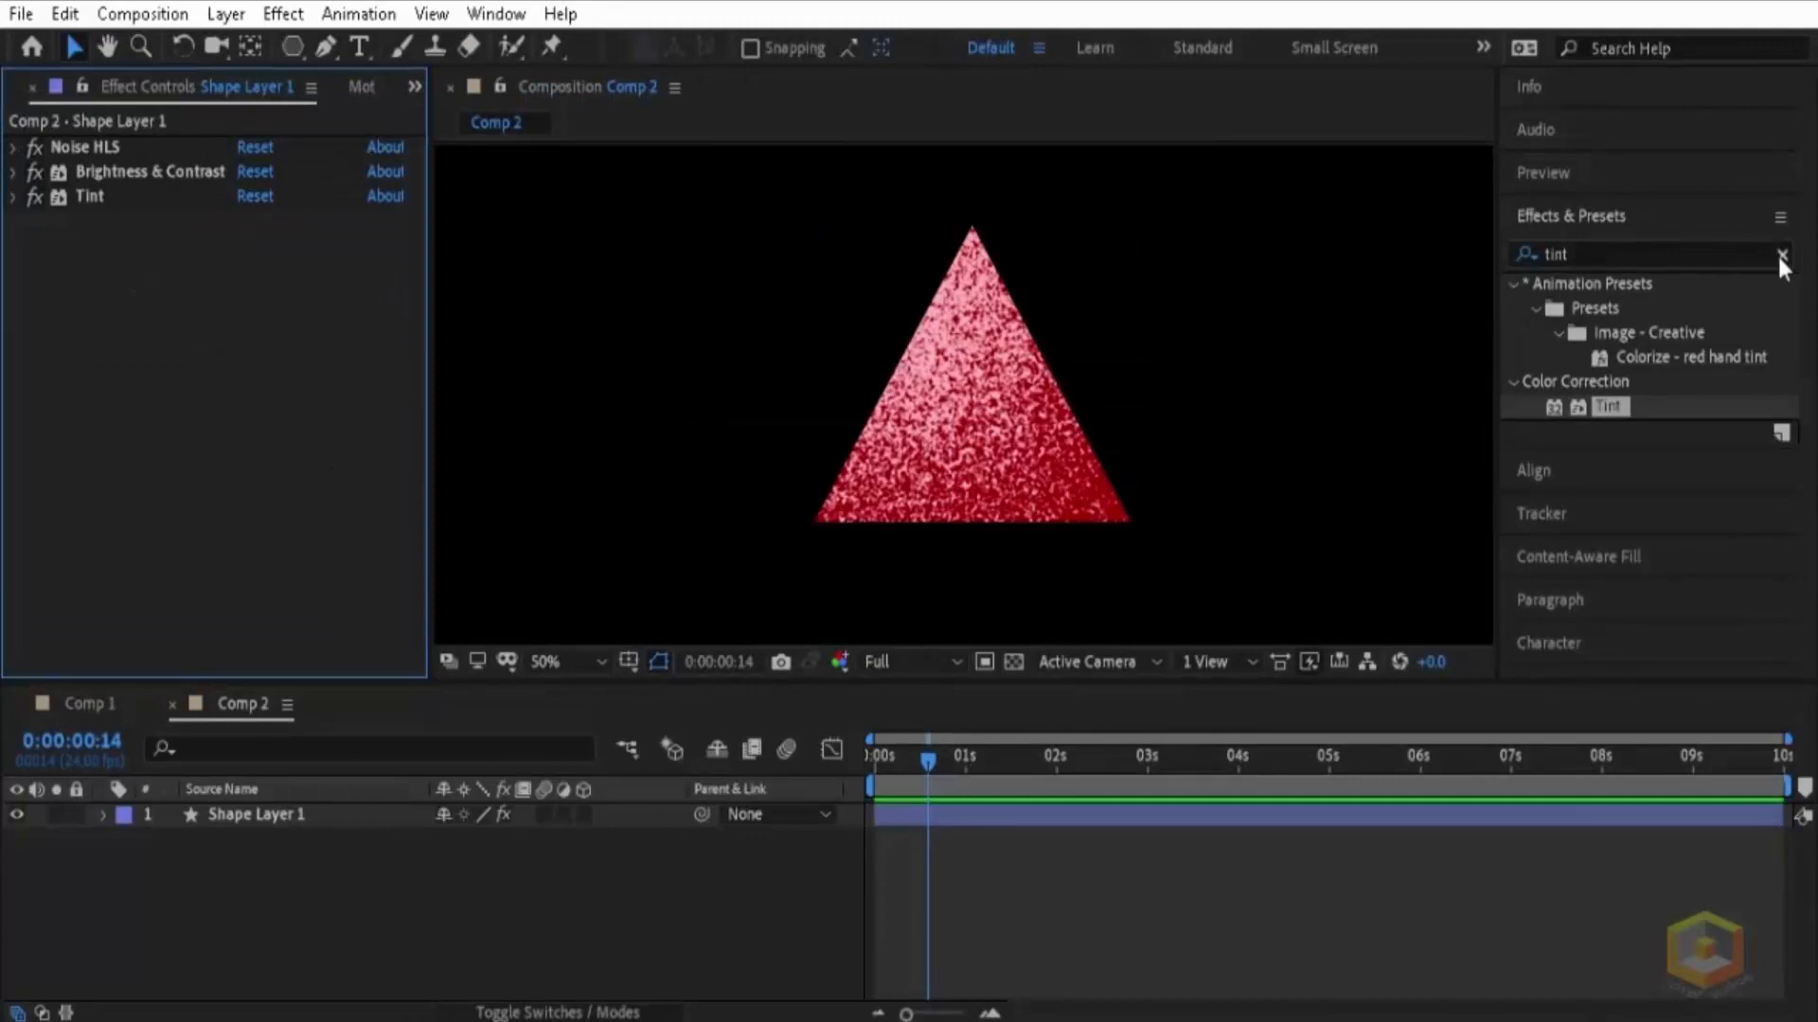
Step: Search the effects for glow and apply the Stylize Glow effect to Shape Layer 1
left_click(1779, 254)
left_click(1717, 255)
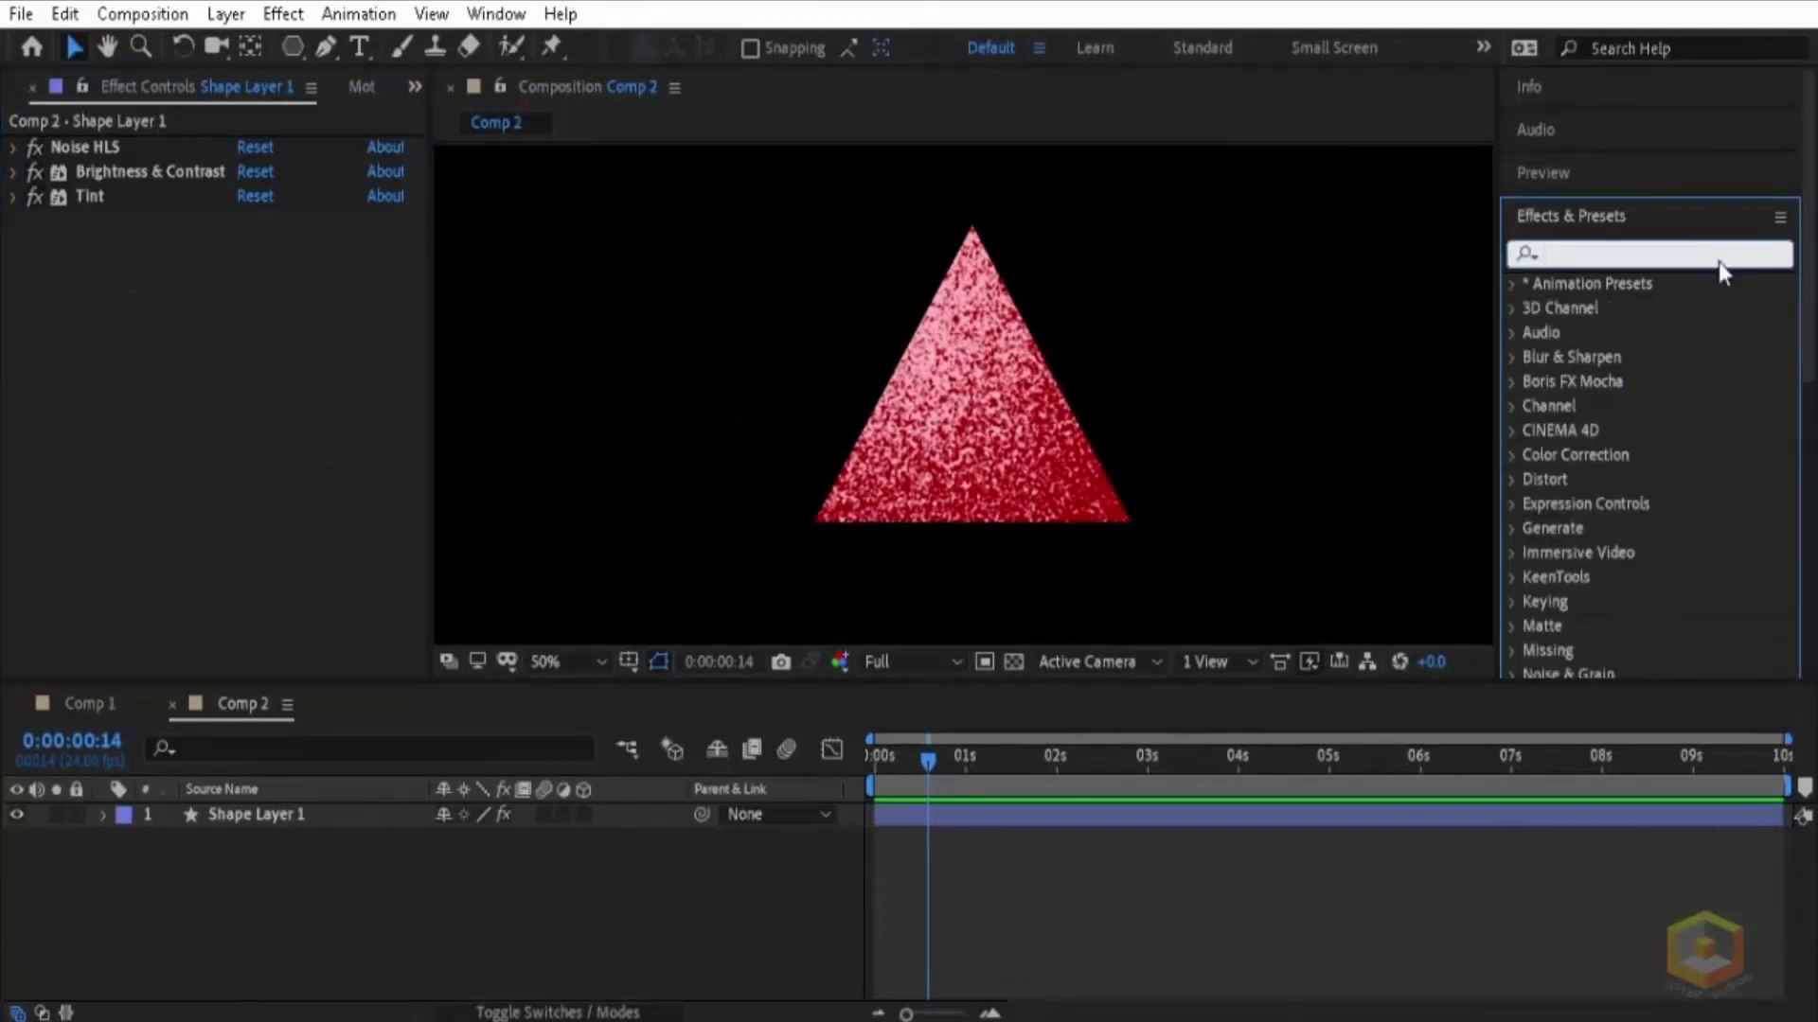
type("glow")
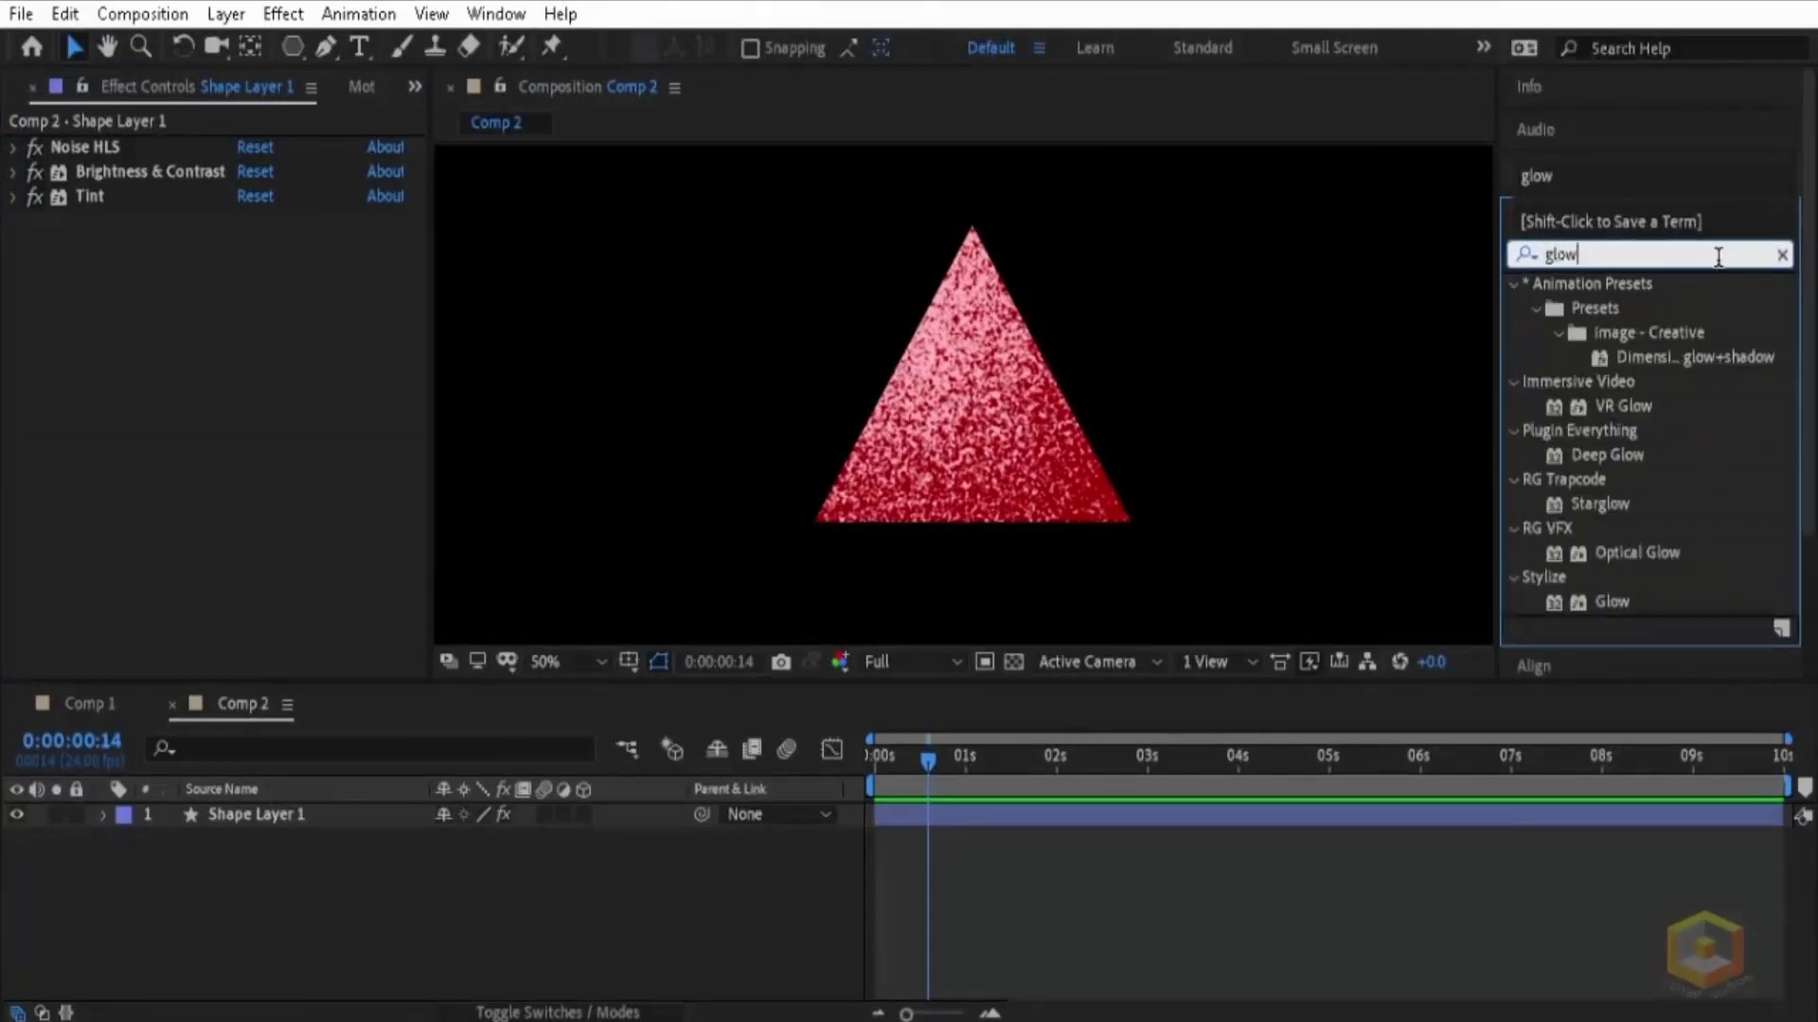
left_click_drag(1609, 480, 341, 812)
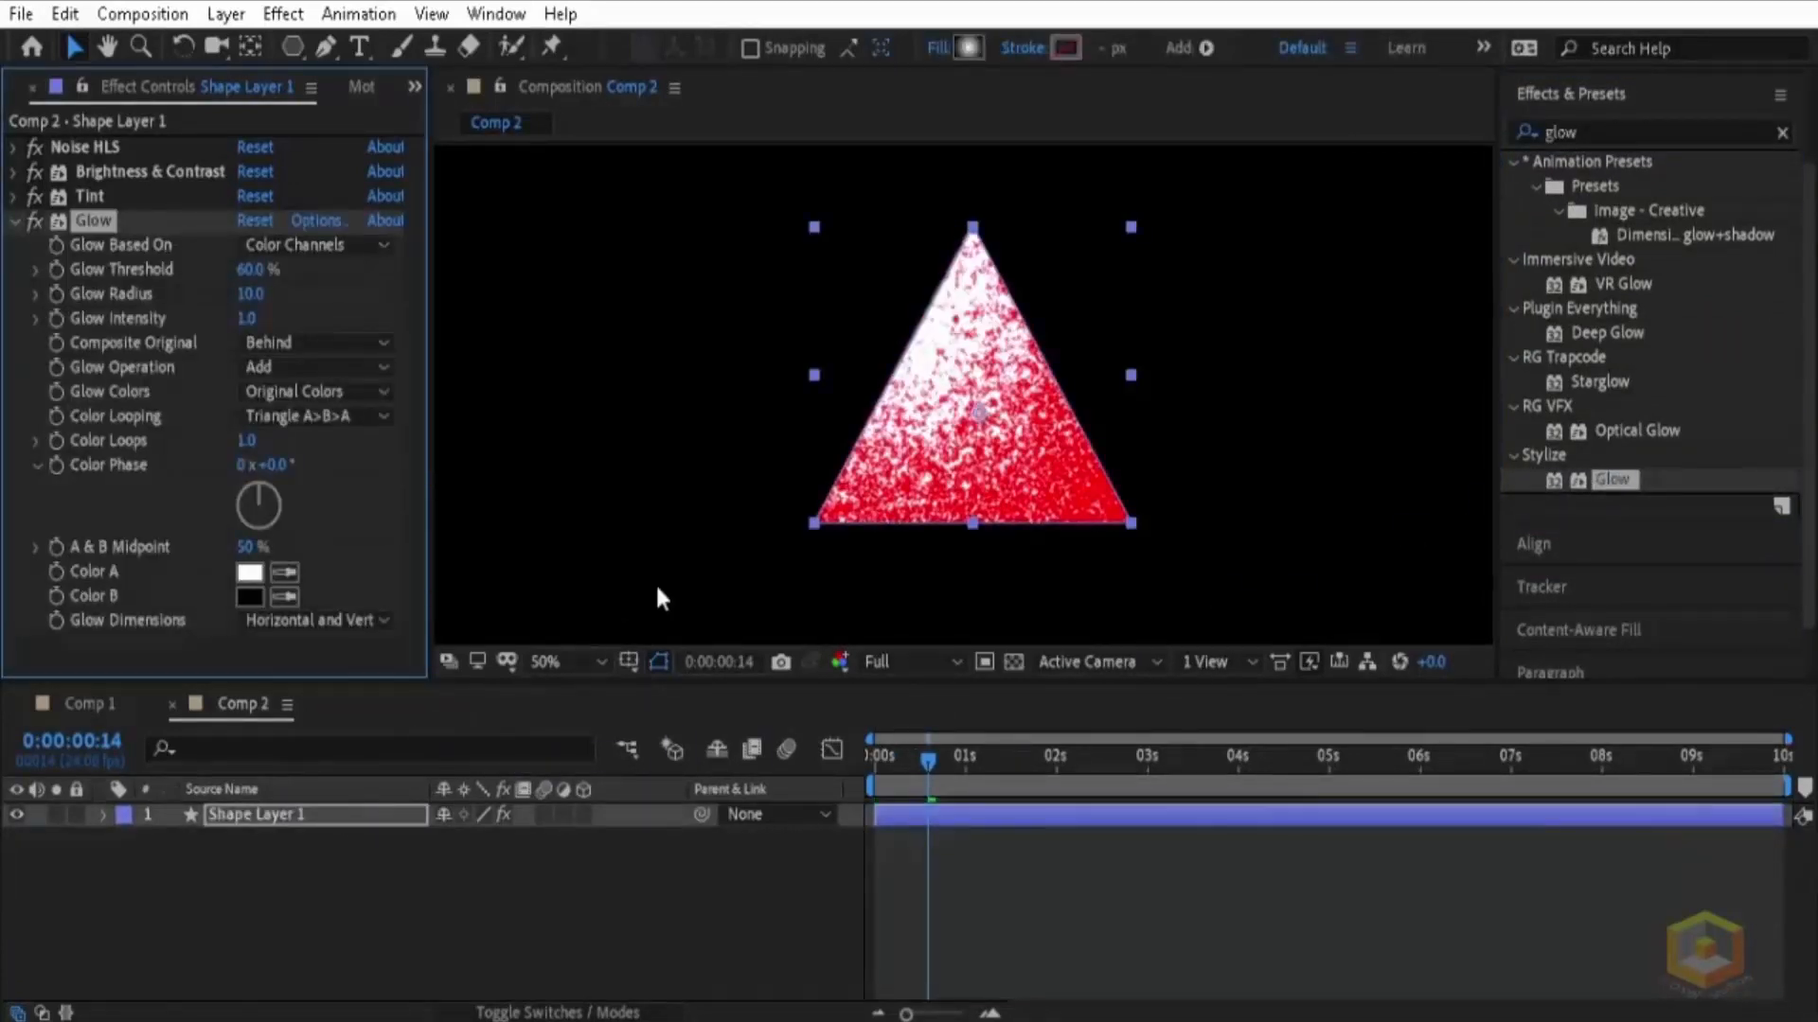
Step: Set the Glow Threshold to 82.4 %, Glow Radius to 395 and Glow Intensity to 1.5, and preview the result
left_click_drag(248, 296, 674, 271)
left_click_drag(249, 320, 280, 272)
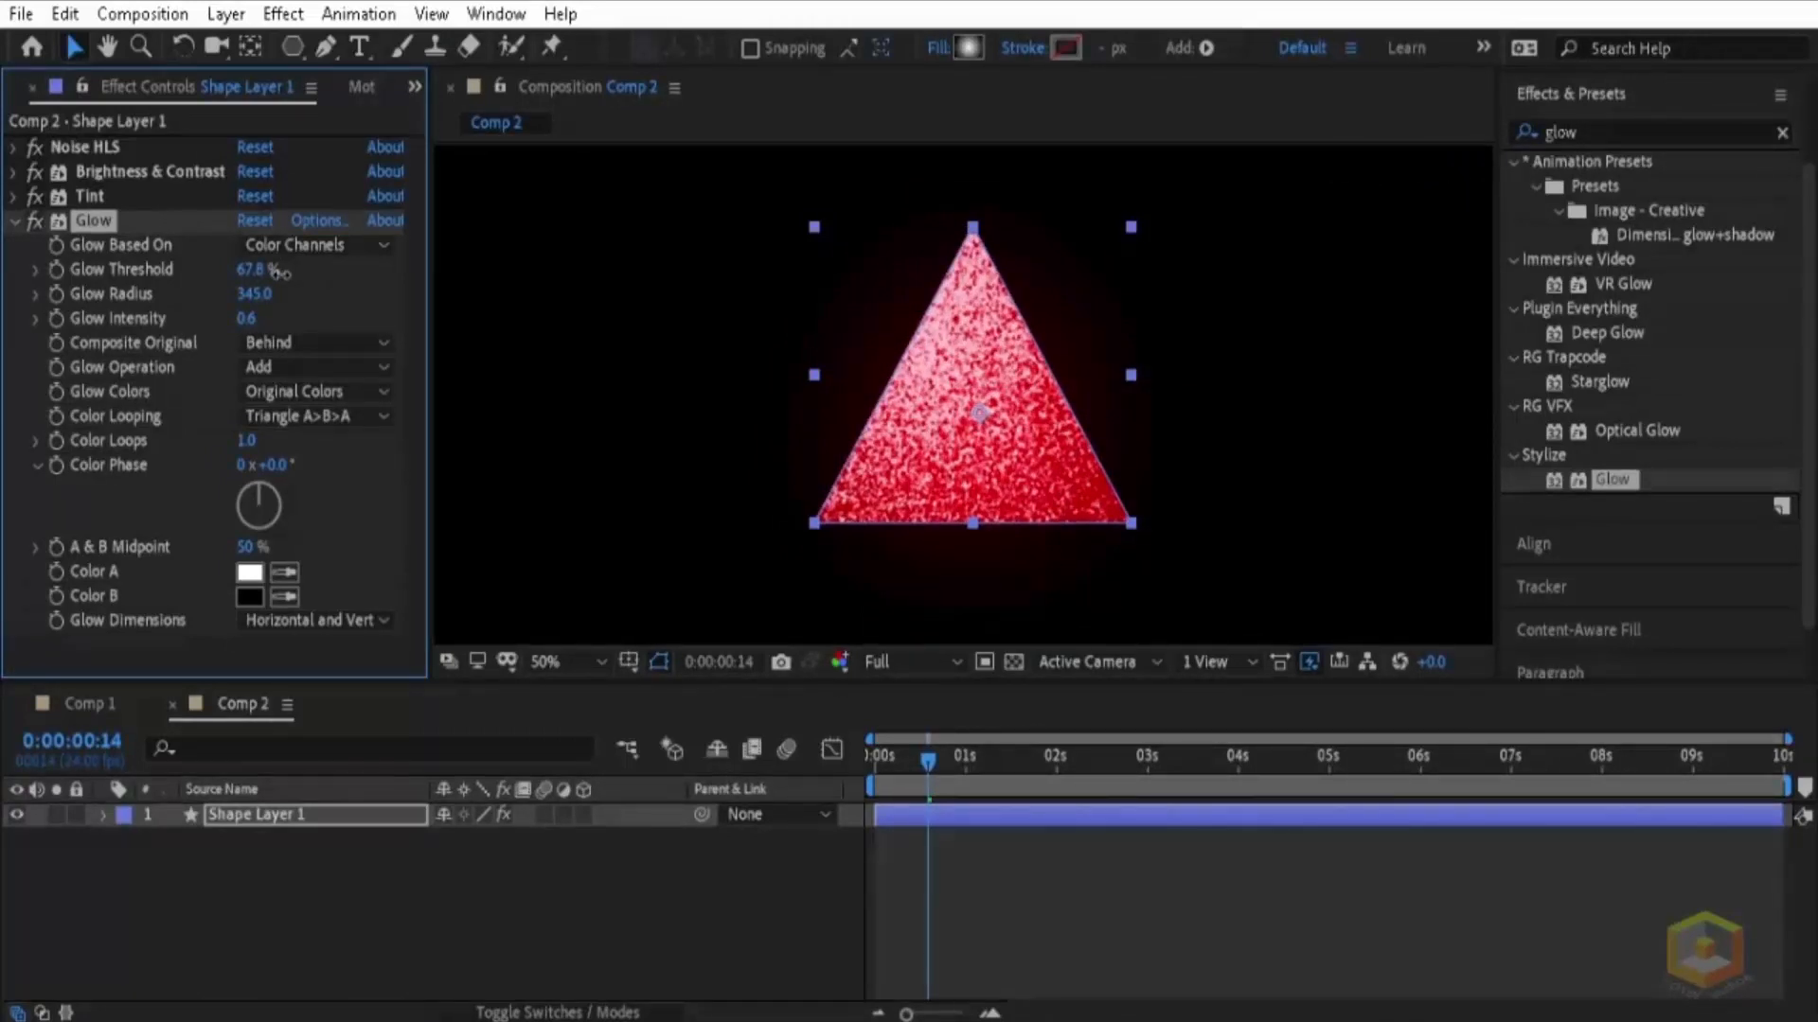
left_click_drag(277, 272, 284, 271)
left_click_drag(241, 322, 312, 273)
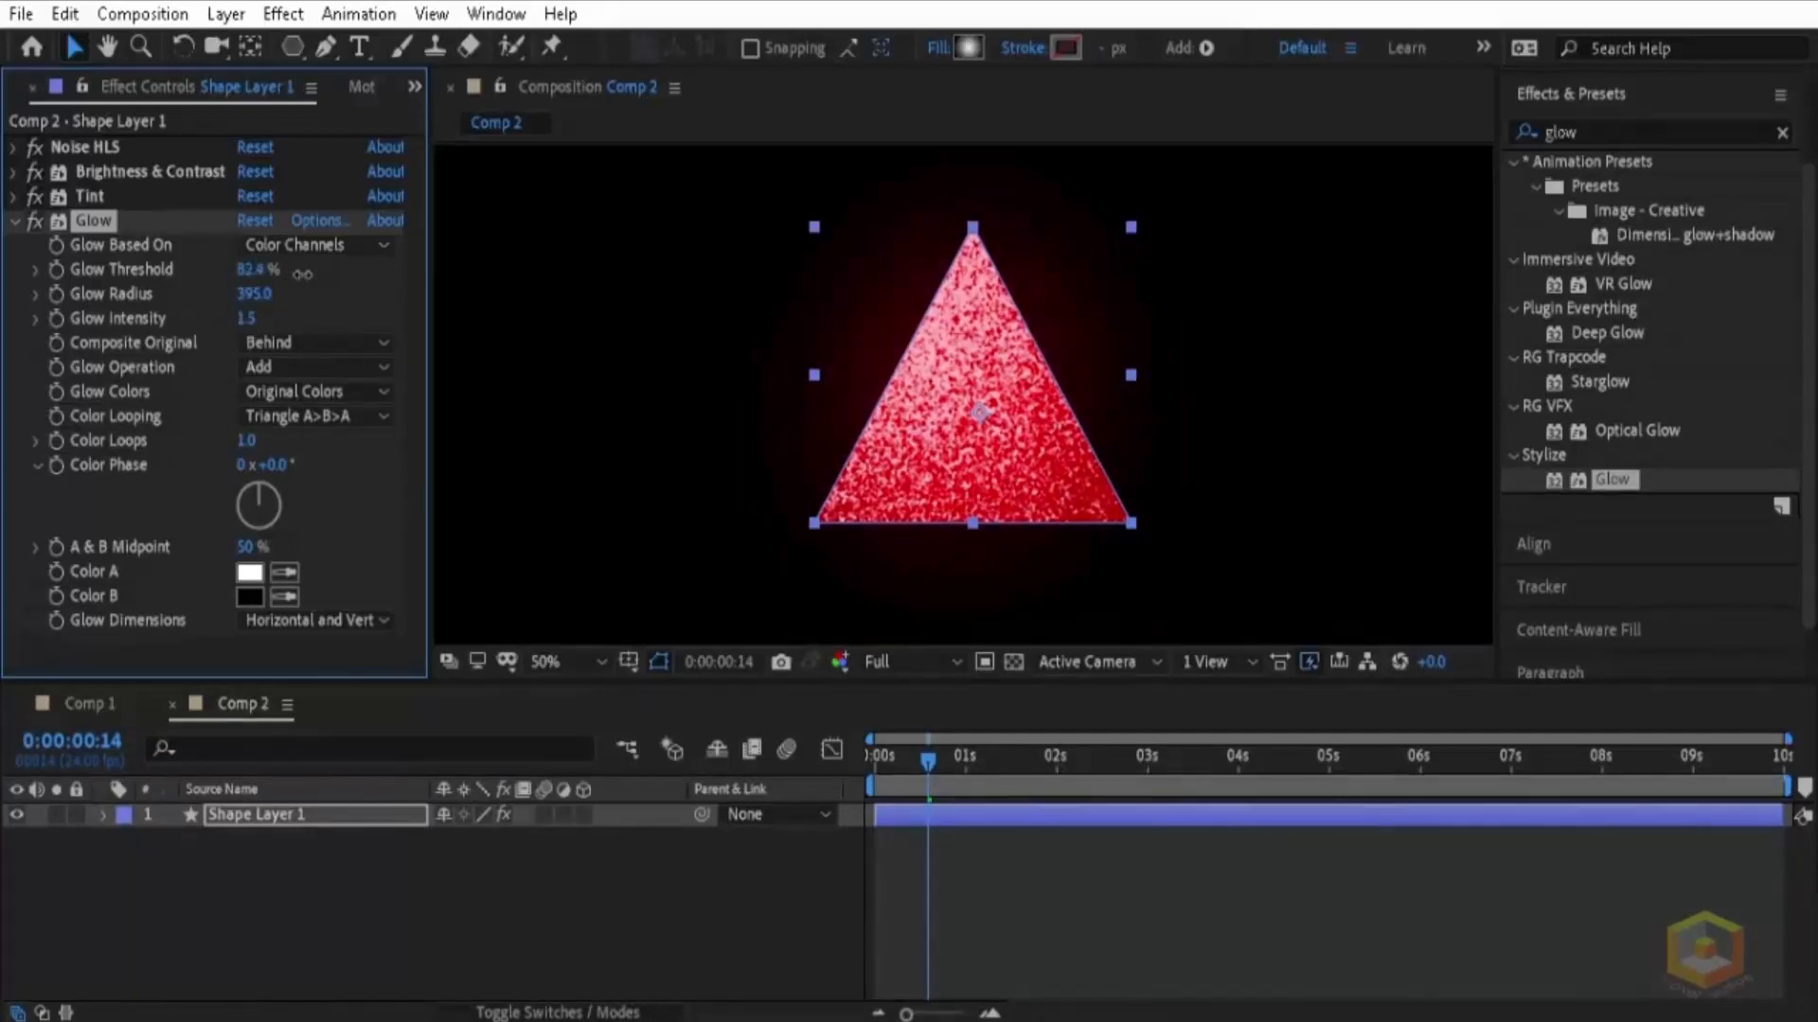
left_click(1194, 358)
scroll(1136, 494, "down", 1)
key("space")
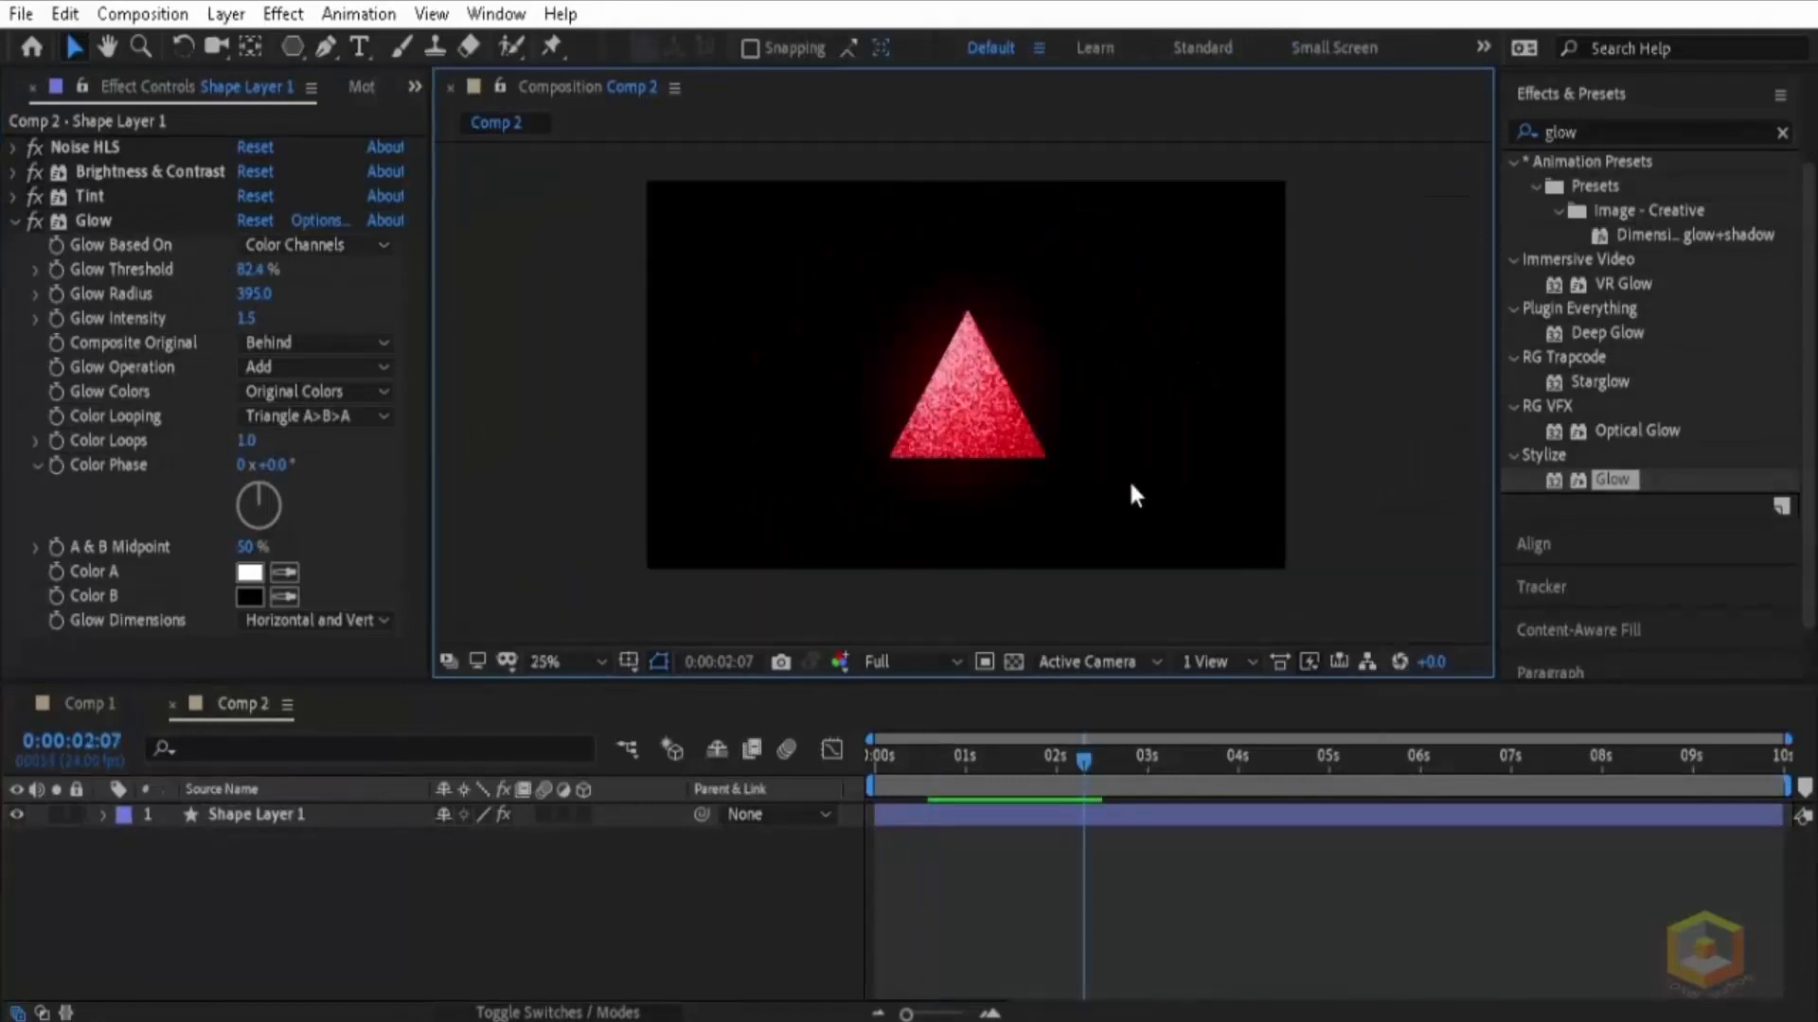
Step: Create a 1920 x 1080 px solid in dark red 4A0404 and place it beneath Shape Layer 1 as the background
right_click(299, 907)
mouse_move(462, 596)
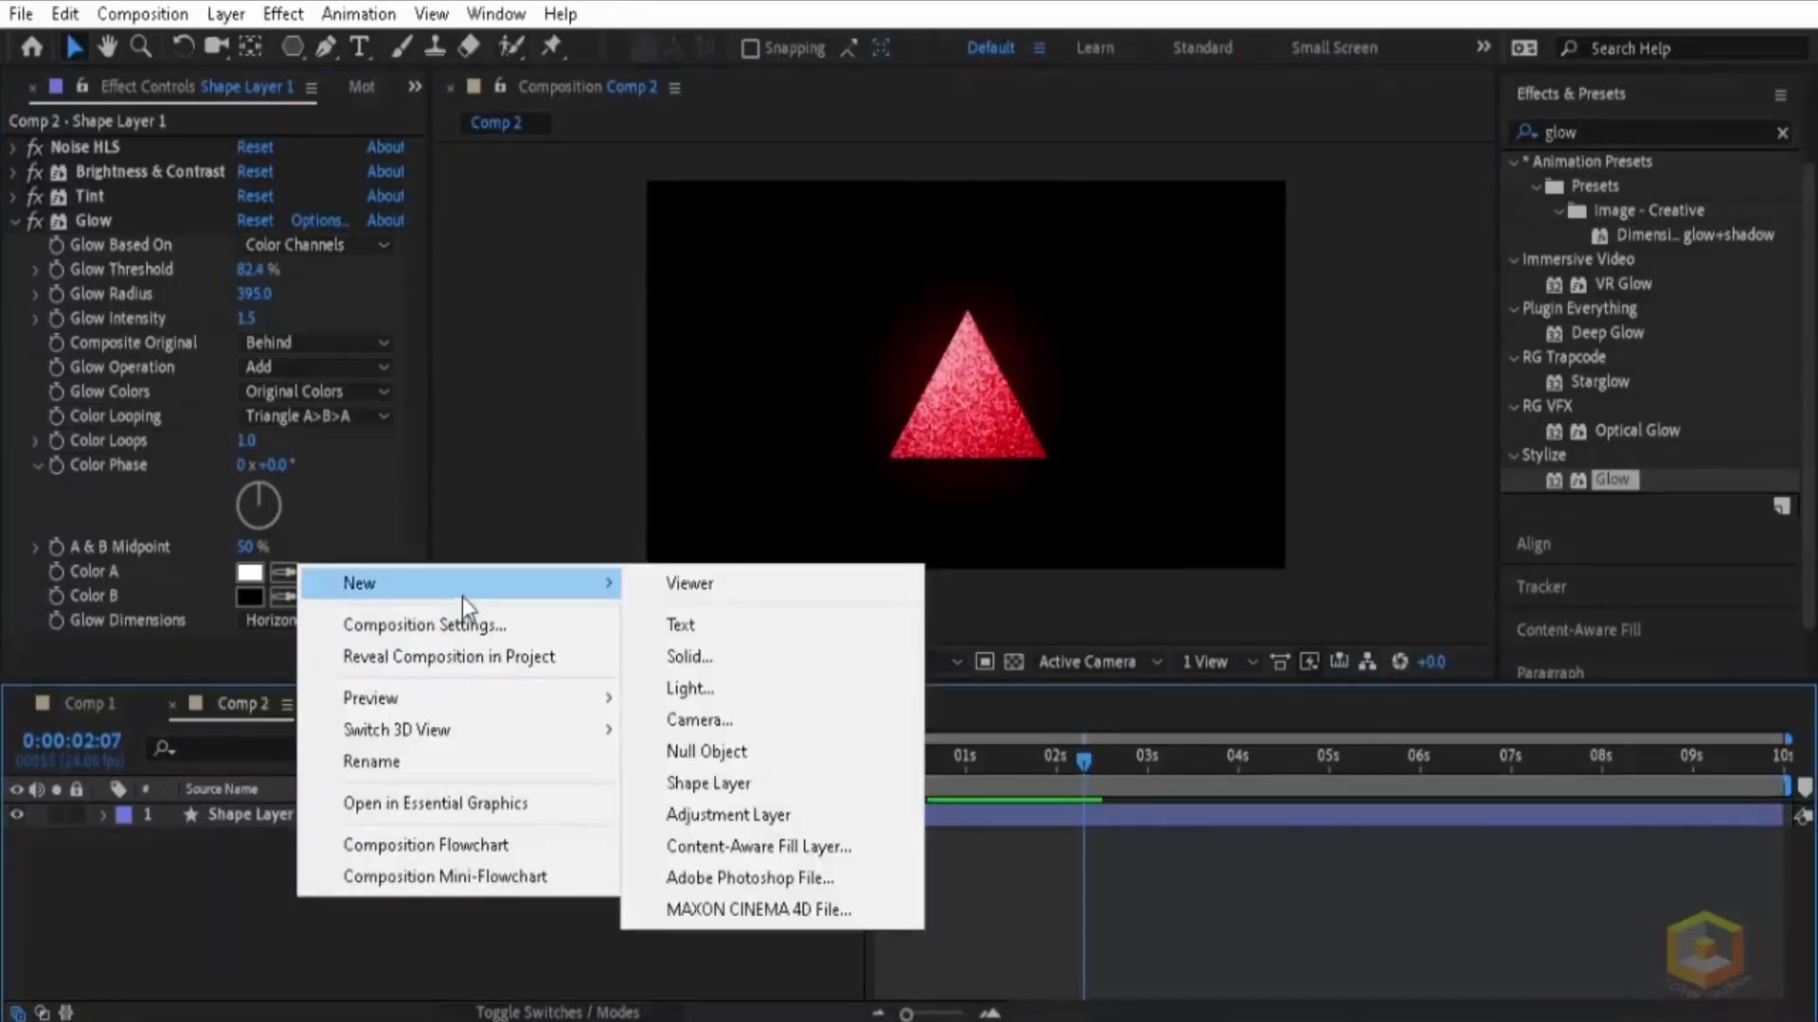
left_click(702, 654)
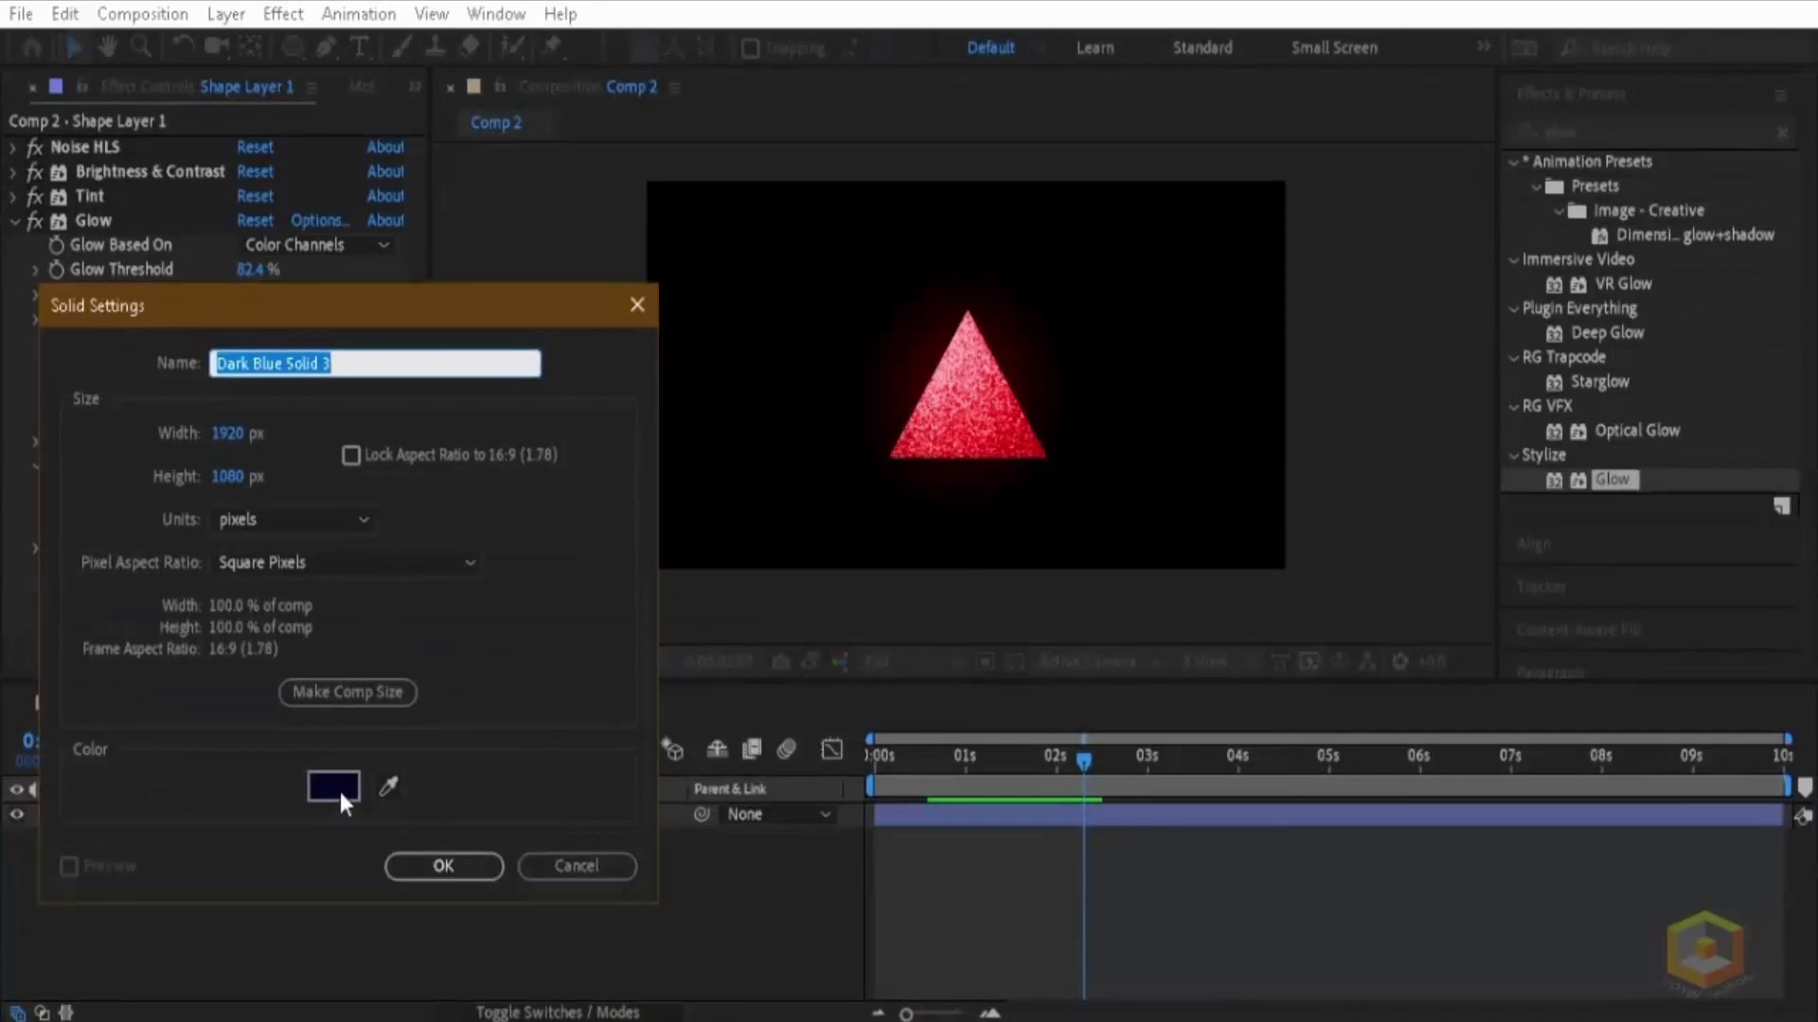
left_click(334, 786)
left_click_drag(1555, 636, 1555, 516)
left_click(1505, 774)
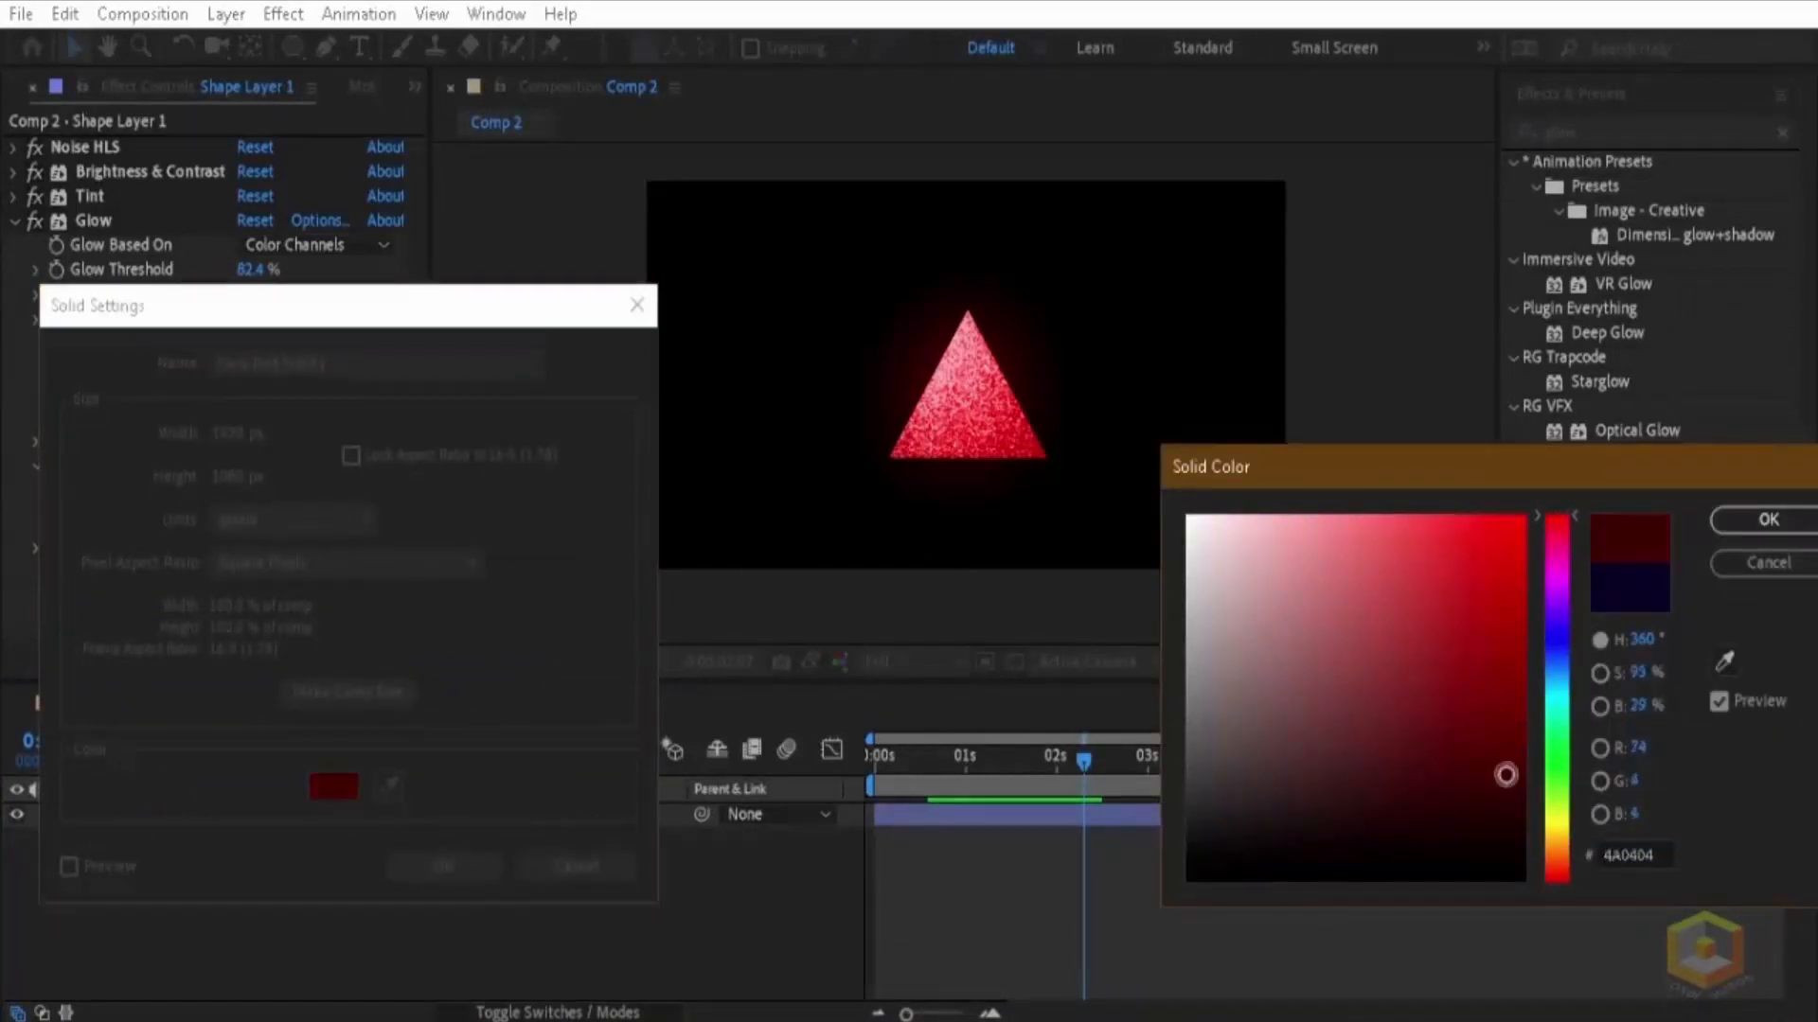
left_click(1767, 520)
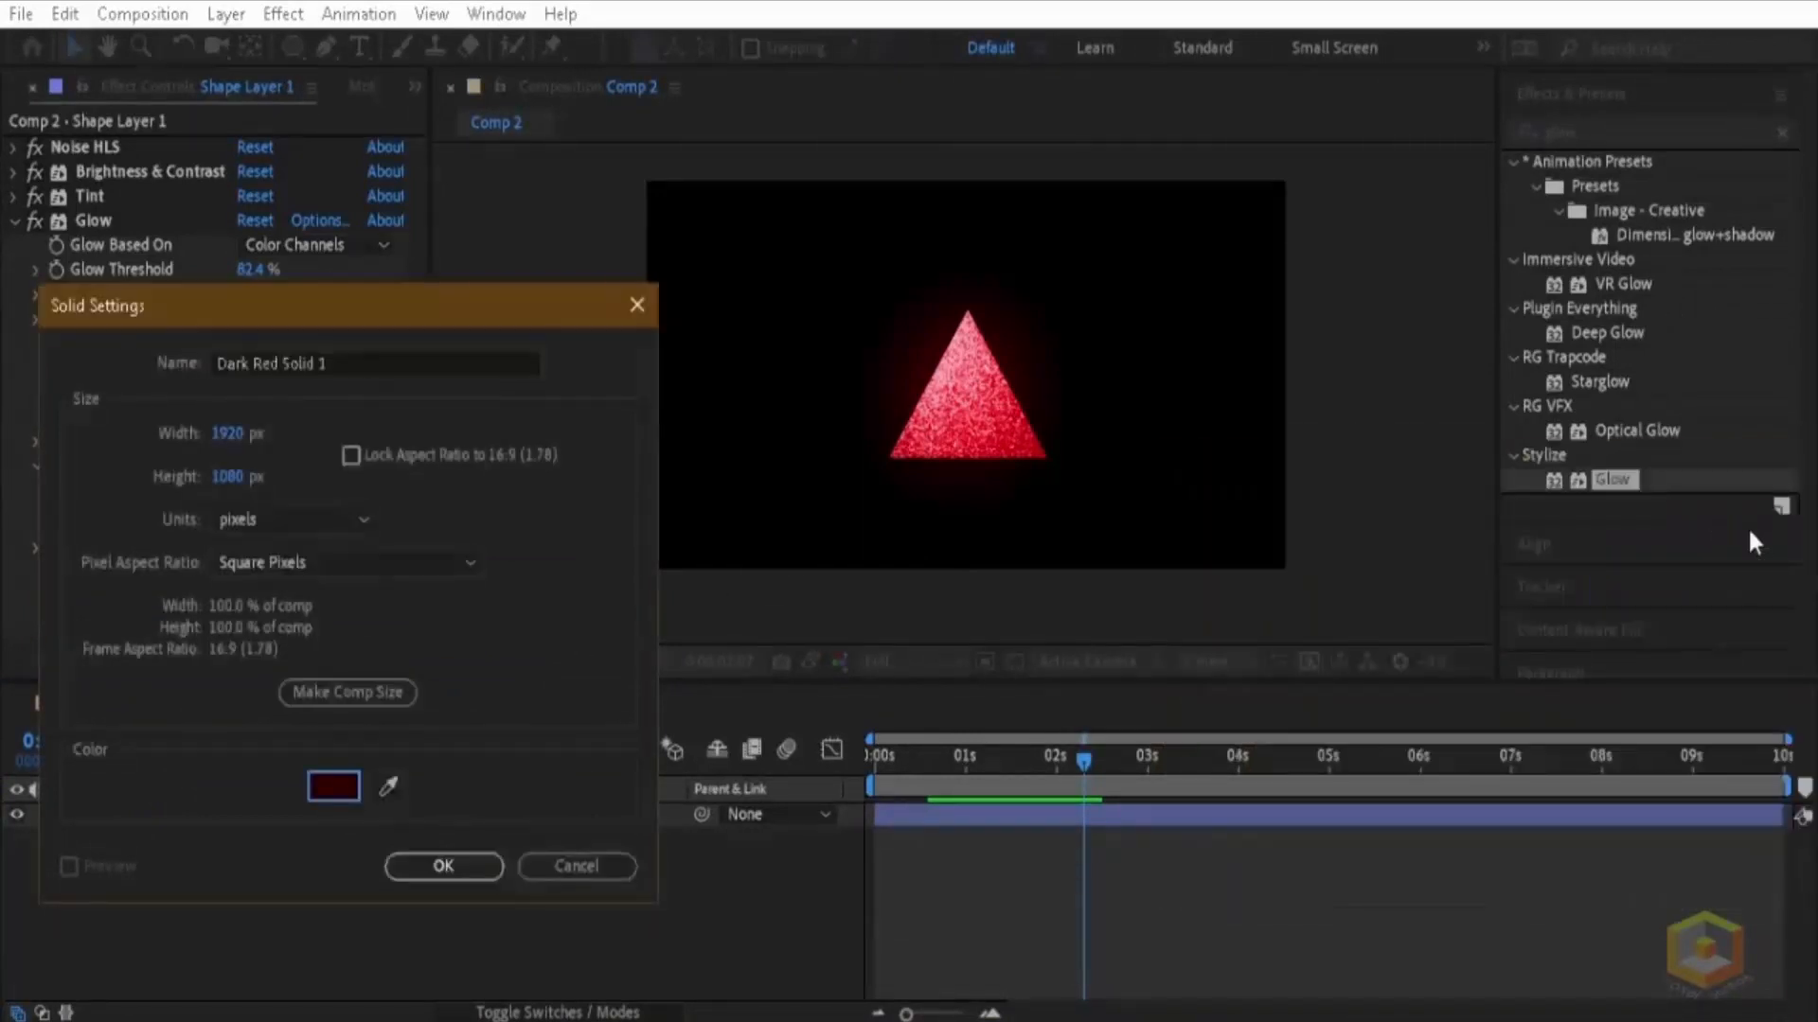
left_click(434, 863)
left_click_drag(305, 820, 310, 852)
left_click(1393, 474)
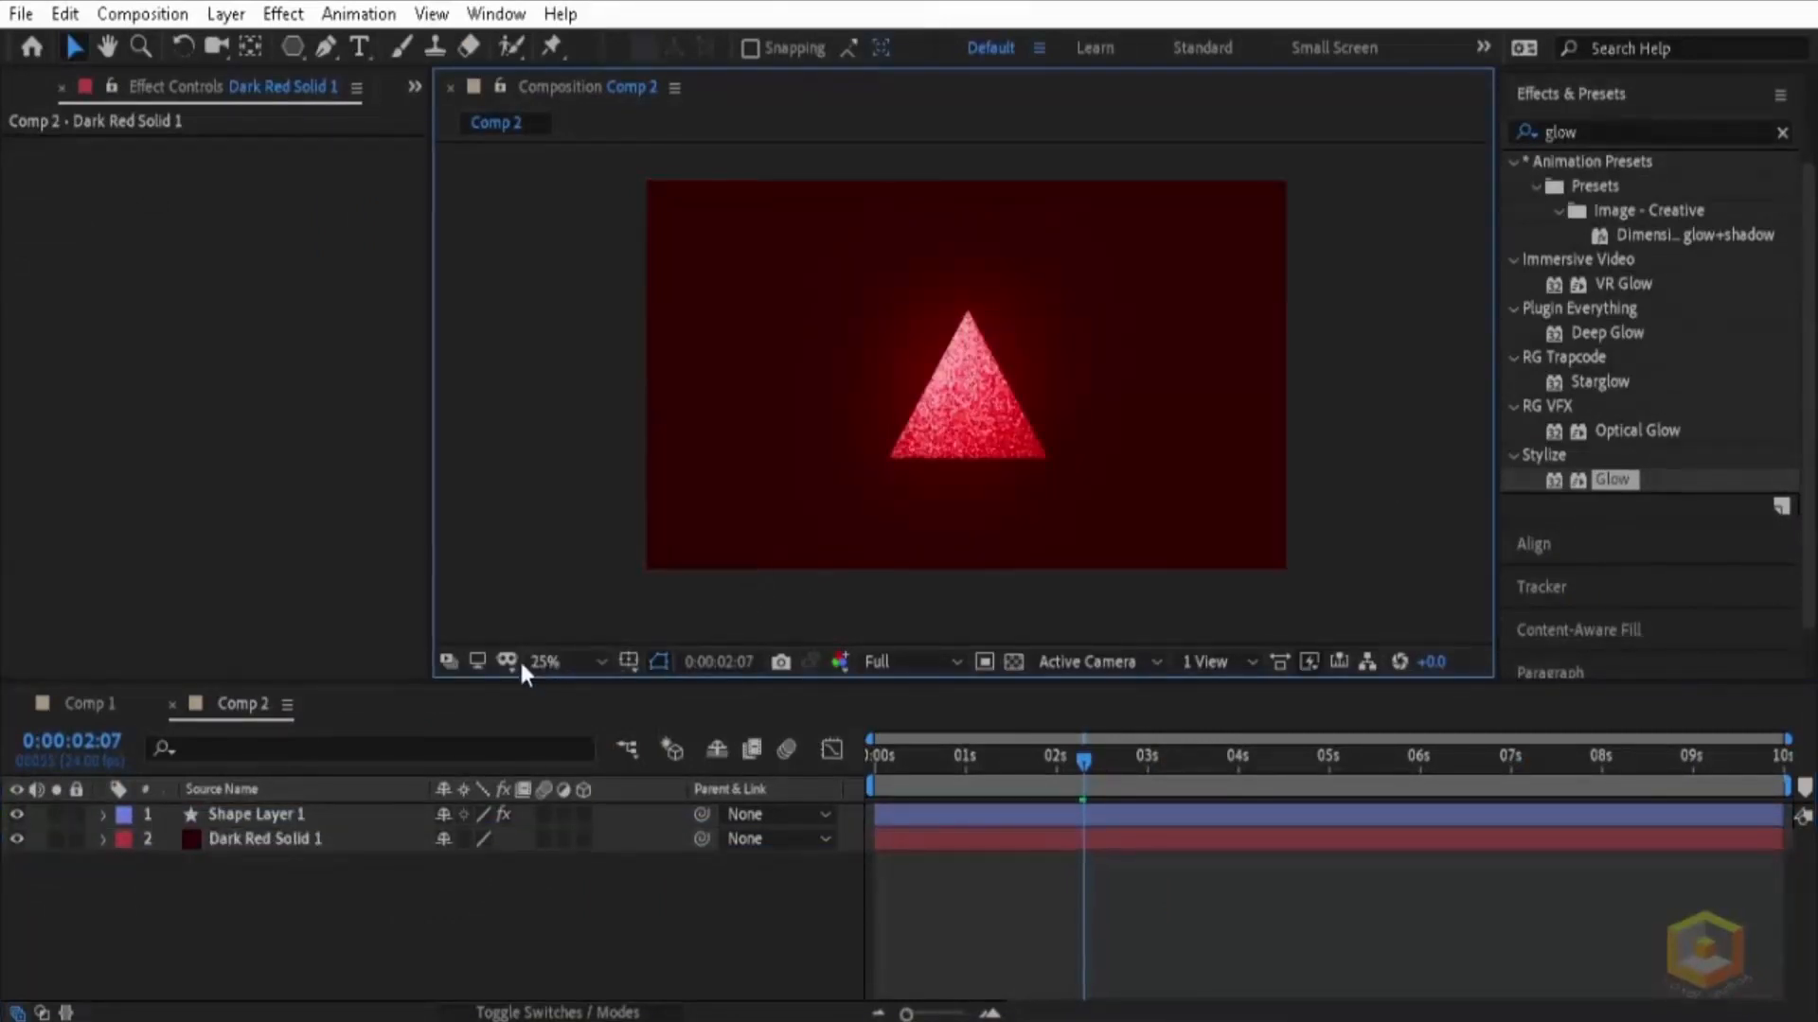
Step: Fit the composition in the viewer and preview the finished animation from the first frame
left_click(545, 661)
left_click(629, 182)
left_click_drag(1083, 757, 815, 782)
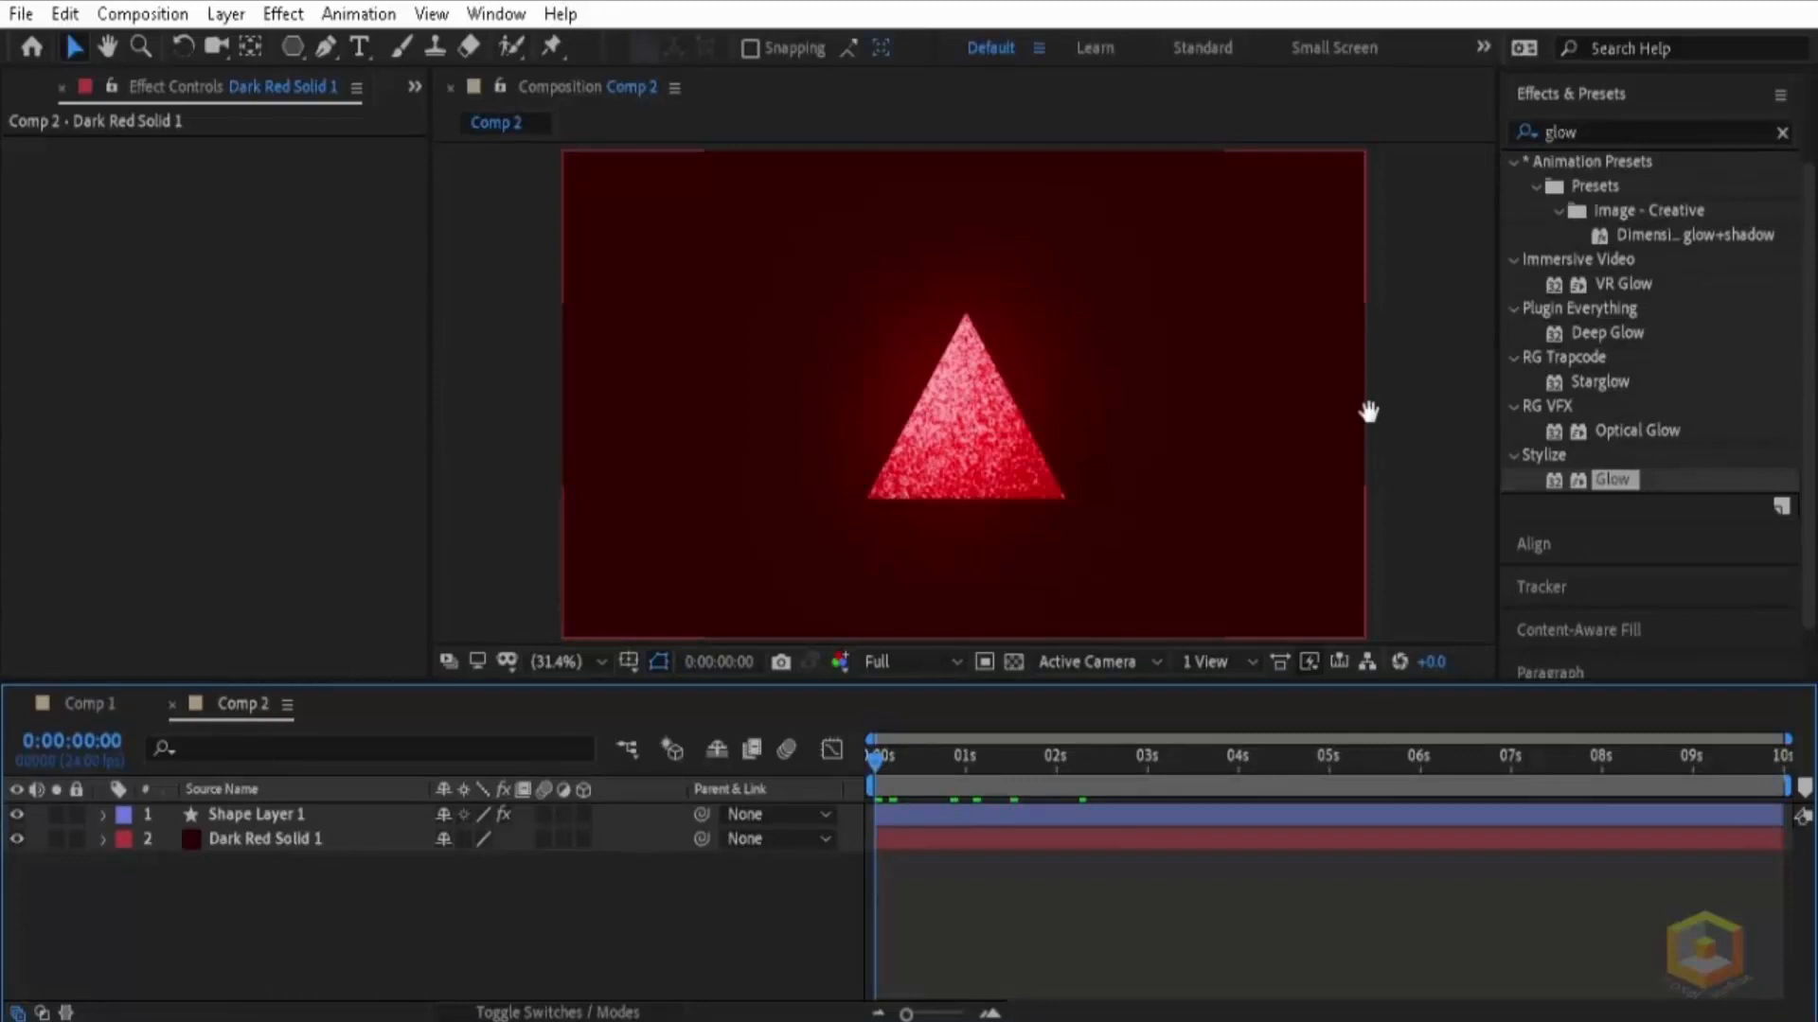
key("space")
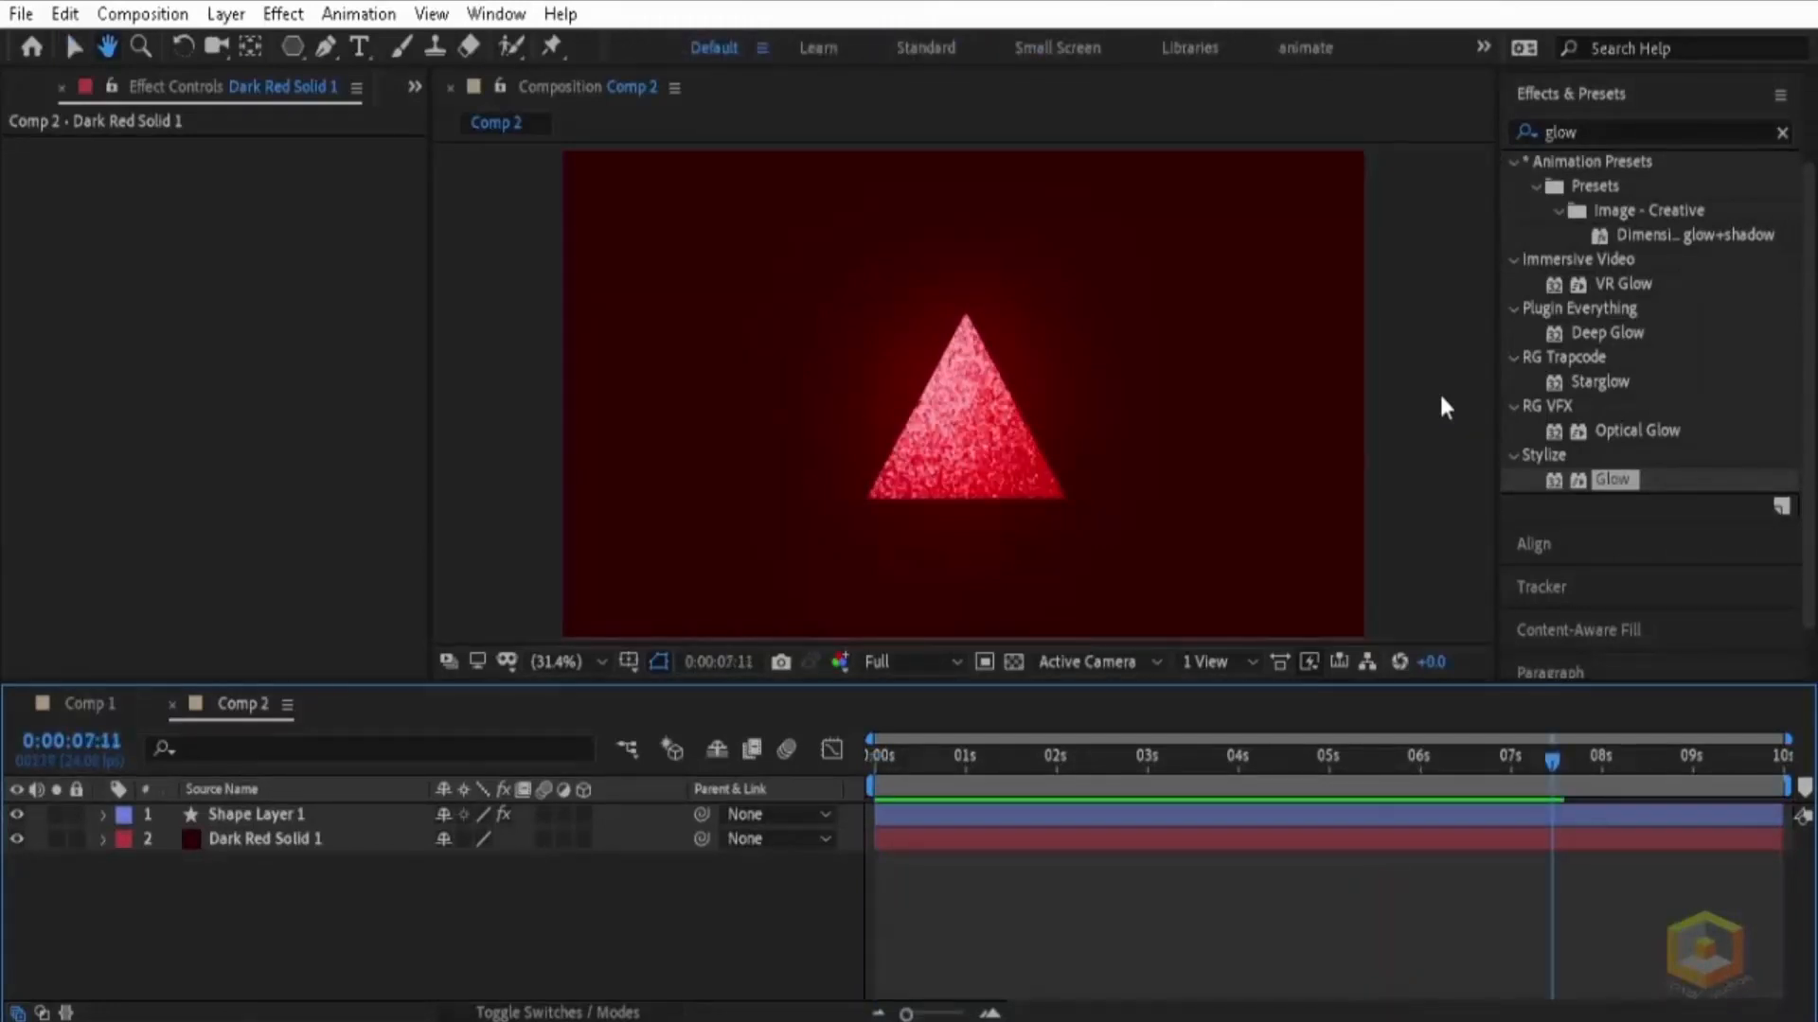
key("v")
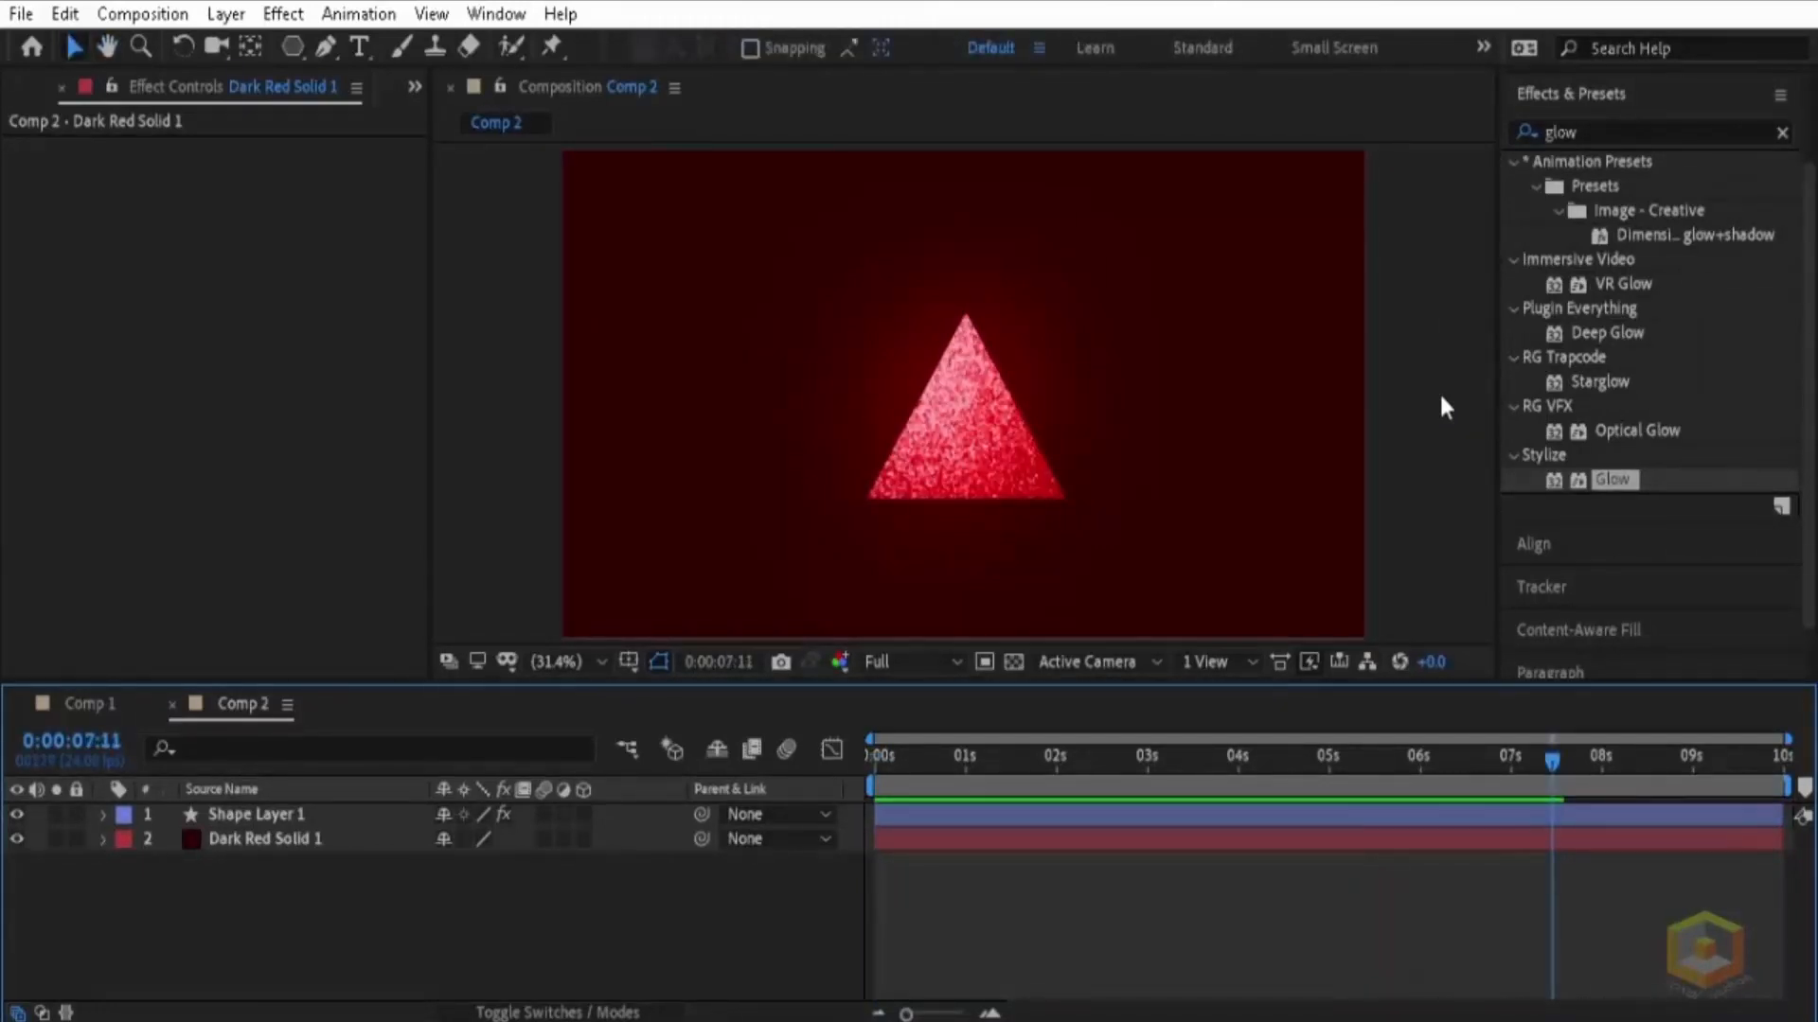